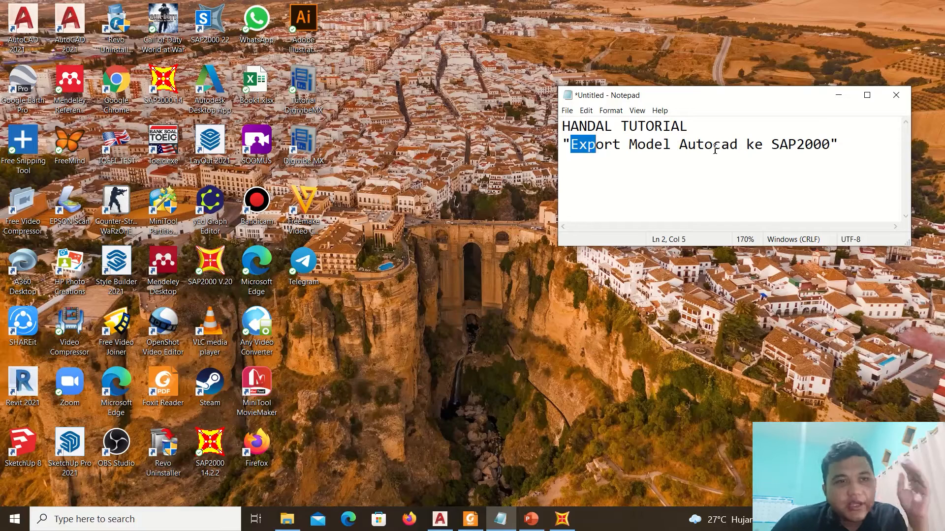
Switch to AutoCAD and start a new blank drawing
left_click(445, 525)
middle_click_drag(532, 214, 494, 208)
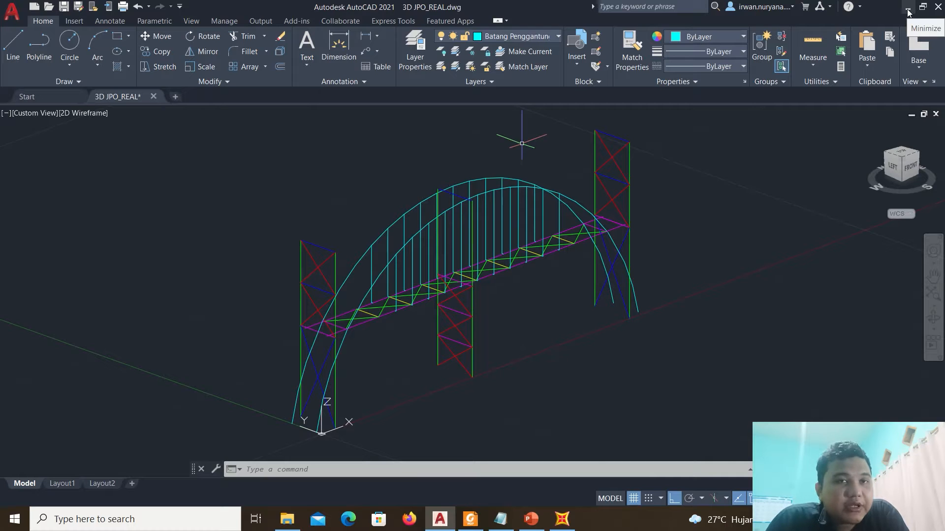
left_click(176, 97)
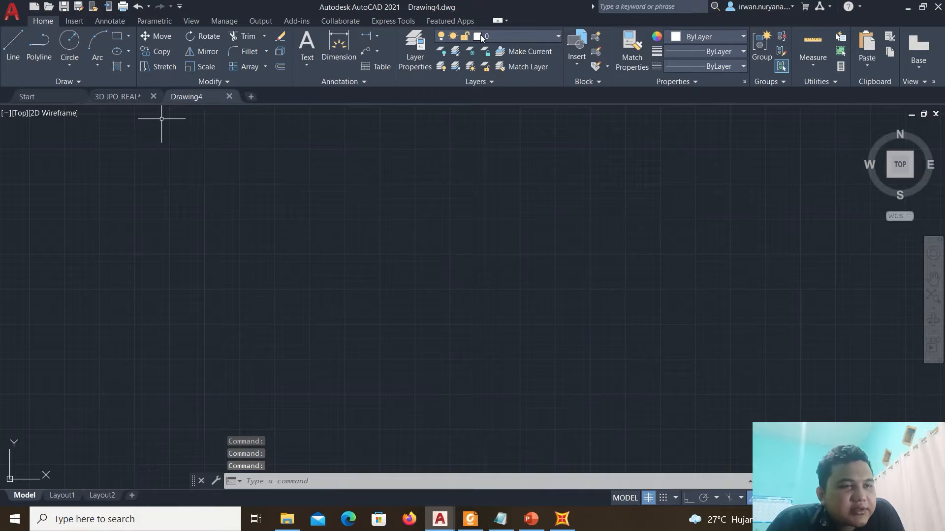
Create a new layer named "Gelagar Memanjang"
left_click(404, 47)
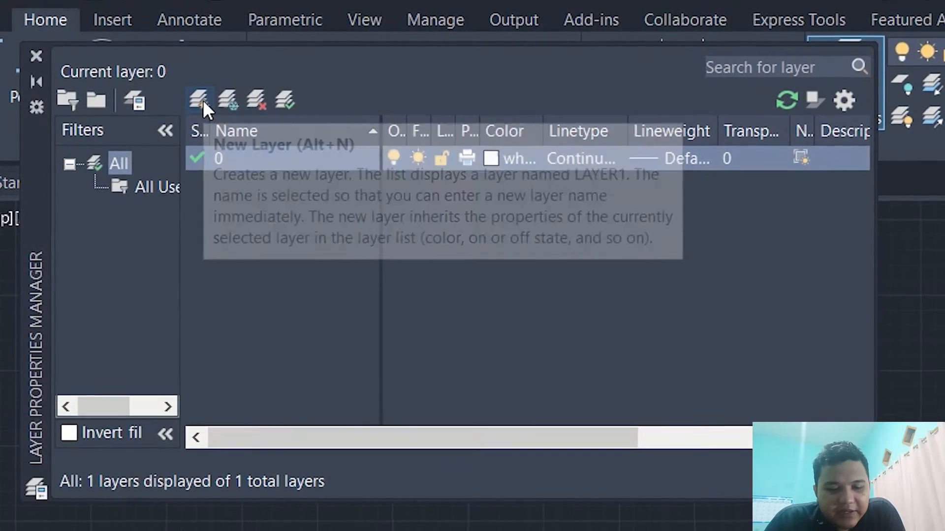
left_click(205, 102)
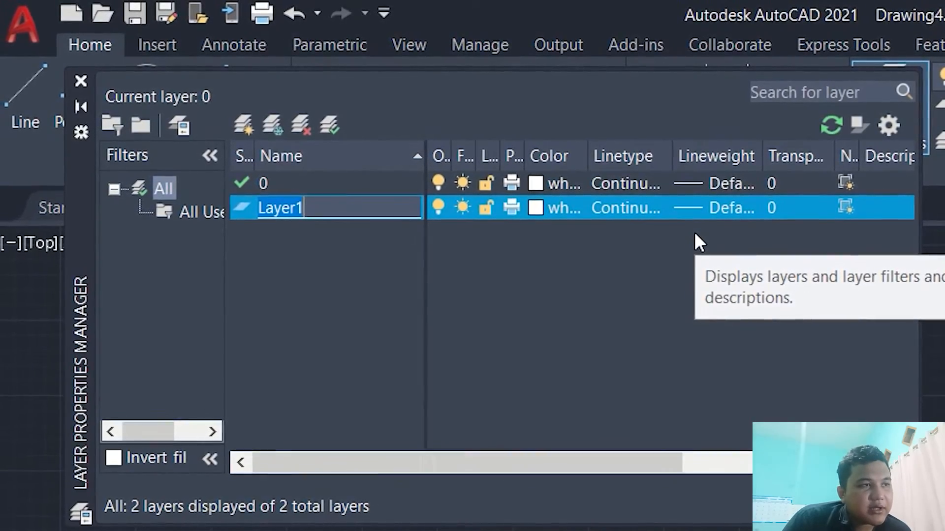
type("Gelag")
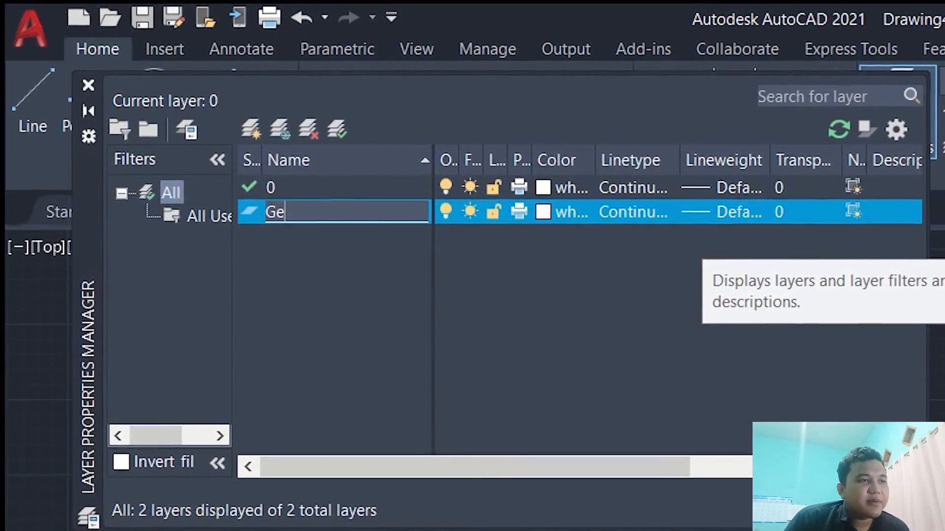
type("ar Memanjang")
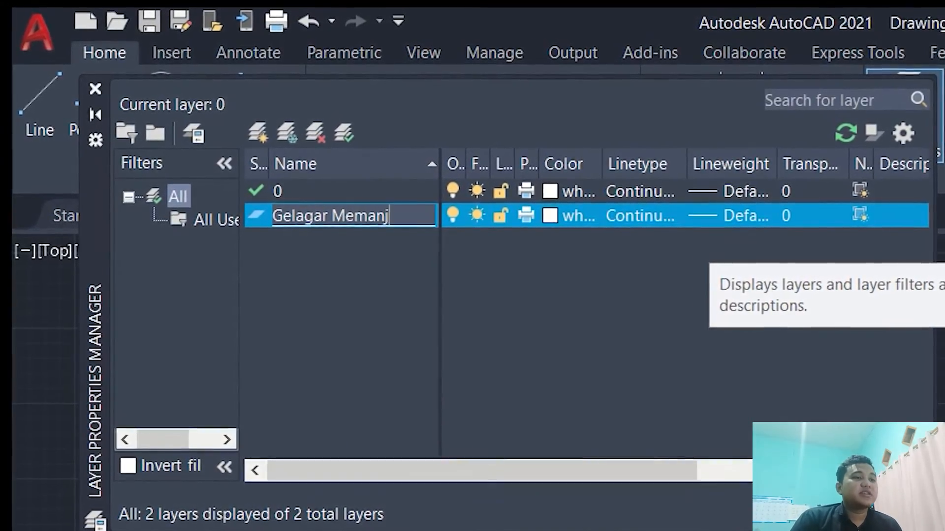
key("Return")
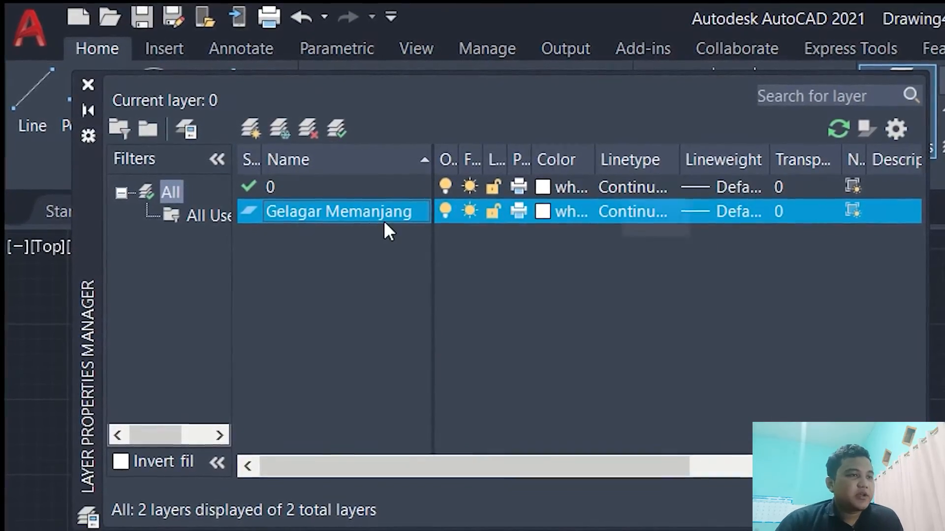
Create a second new layer named "Gelagar Melintang"
left_click(247, 125)
type("GEla")
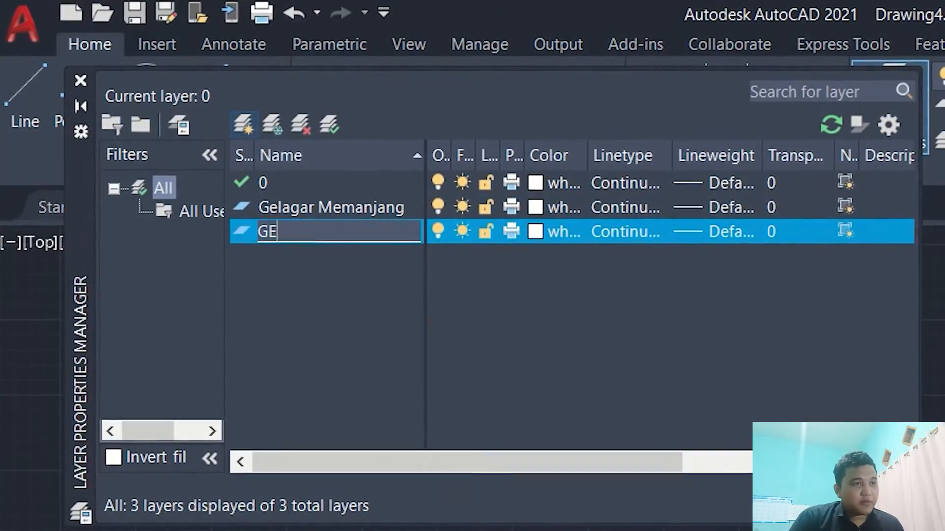
key("BackSpace")
key("BackSpace")
key("BackSpace")
type("elaga")
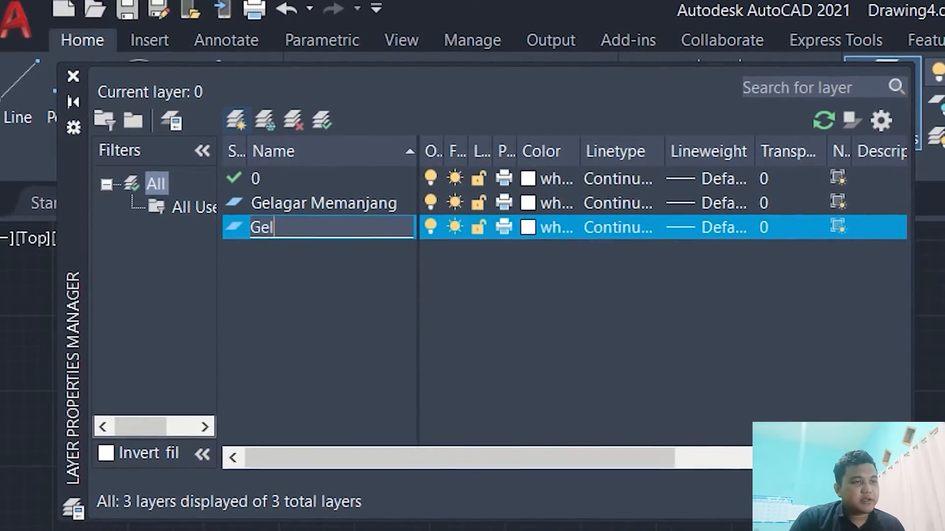
type("r Melintan g")
key("BackSpace")
key("BackSpace")
type("g")
key("Return")
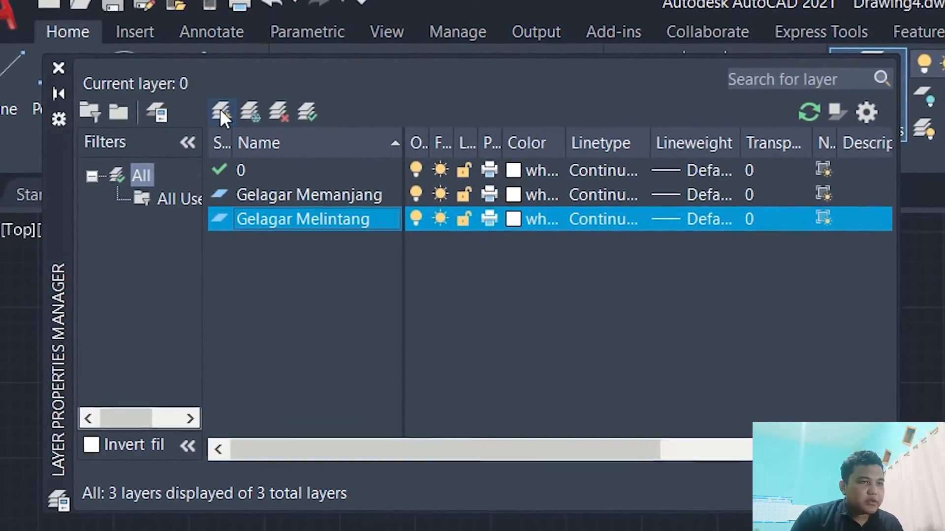
Create a third new layer named "Rangka"
left_click(218, 107)
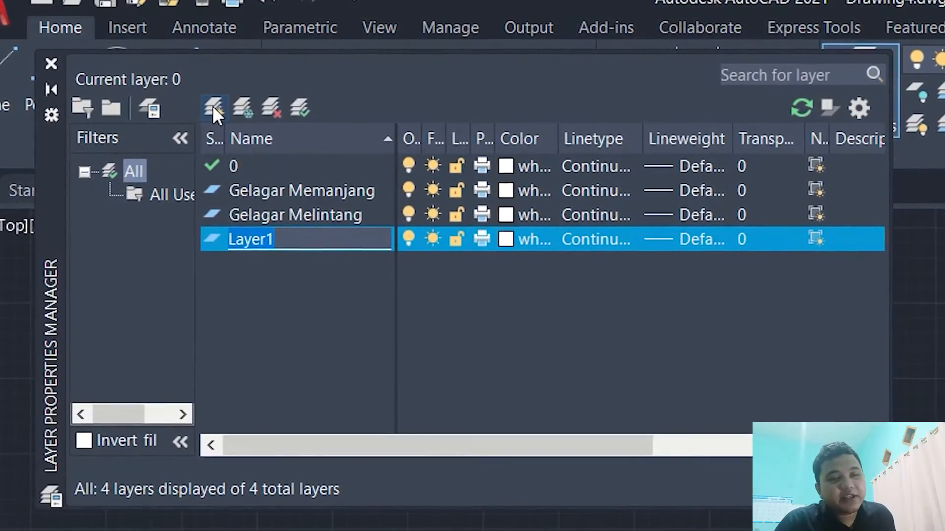
type("Rangka")
key("Return")
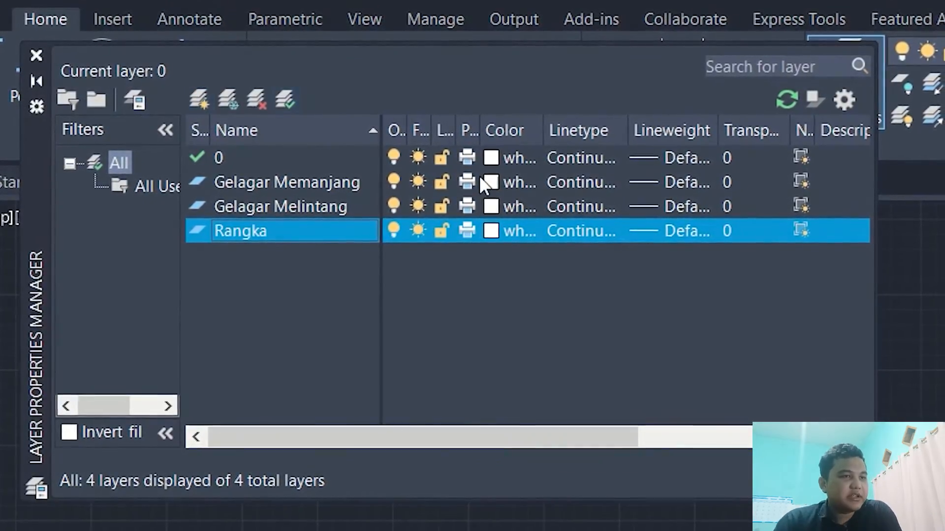
Set the colour of the Gelagar Memanjang layer to magenta and of the Gelagar Melintang layer to green
left_click(505, 185)
left_click(498, 182)
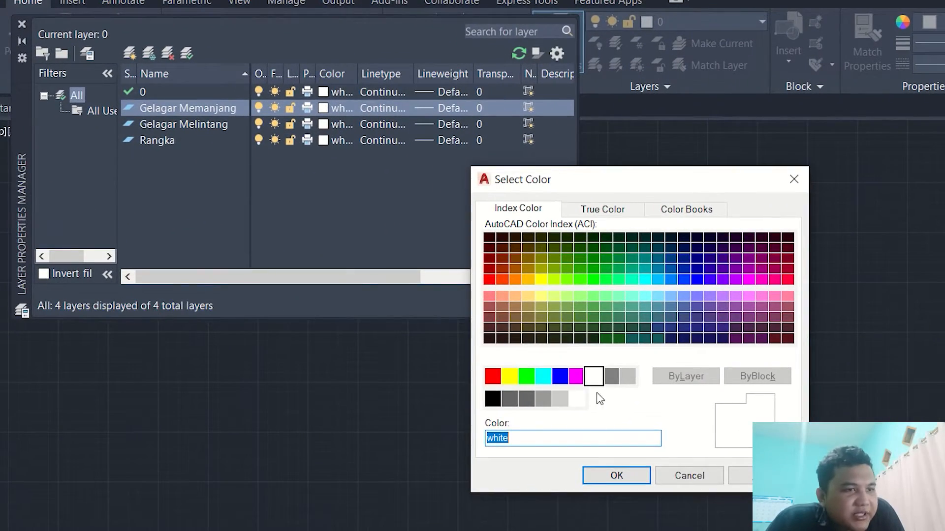
left_click(575, 378)
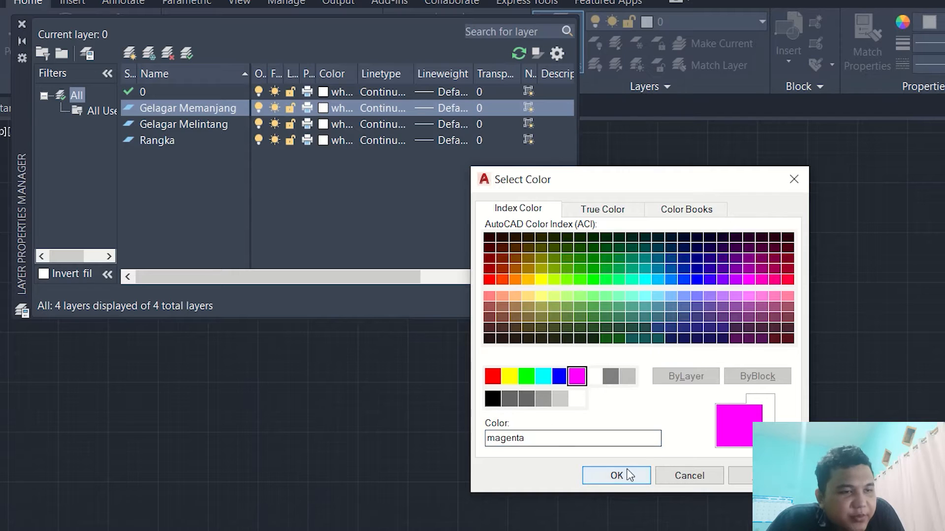
left_click(605, 476)
left_click(323, 124)
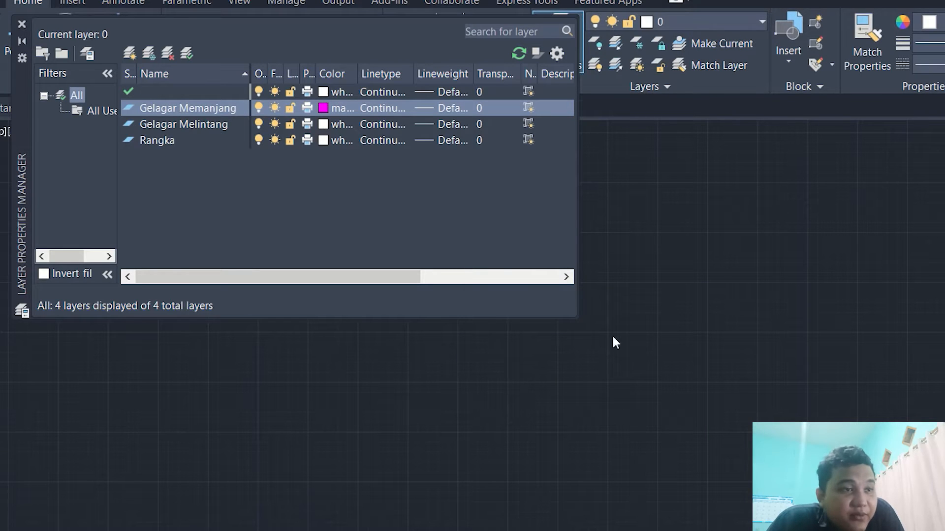
left_click(533, 376)
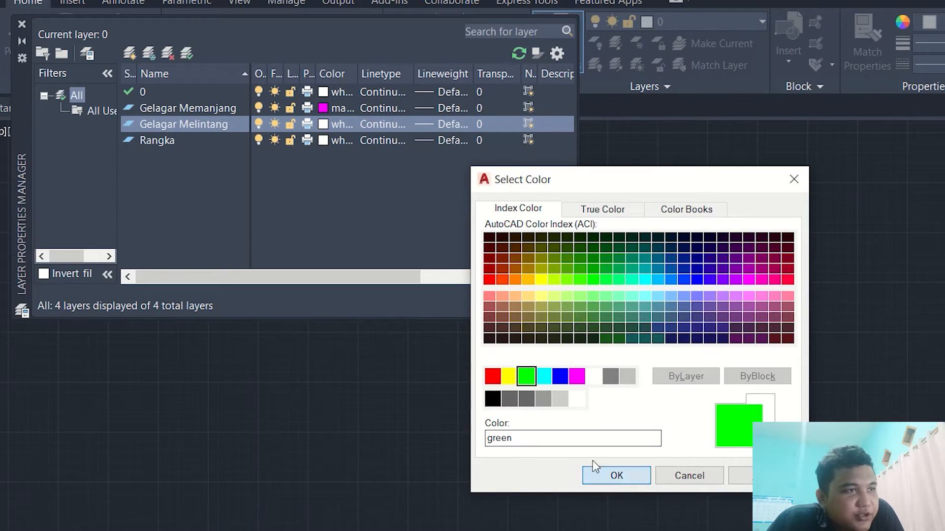
left_click(596, 471)
Set the Rangka layer's colour to yellow, make it the current layer and close the layer manager
left_click(332, 143)
left_click(509, 377)
left_click(616, 476)
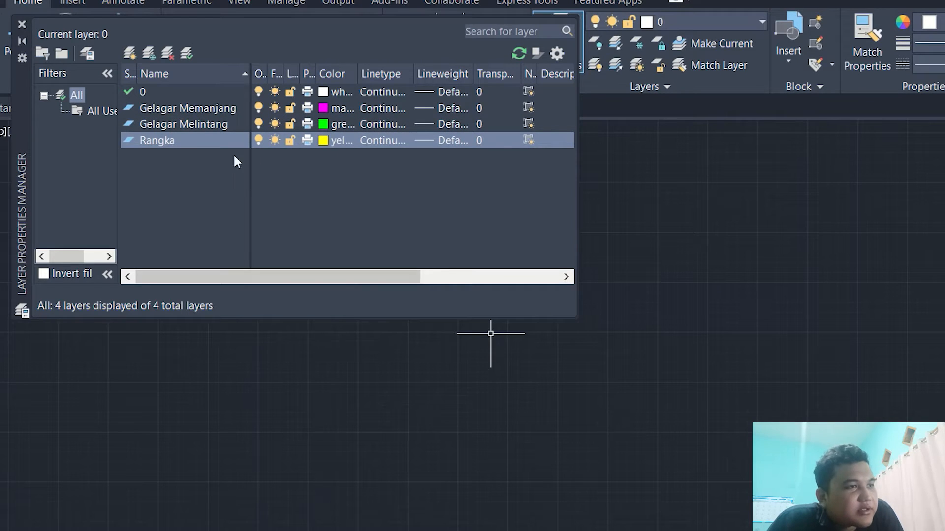
left_click(150, 141)
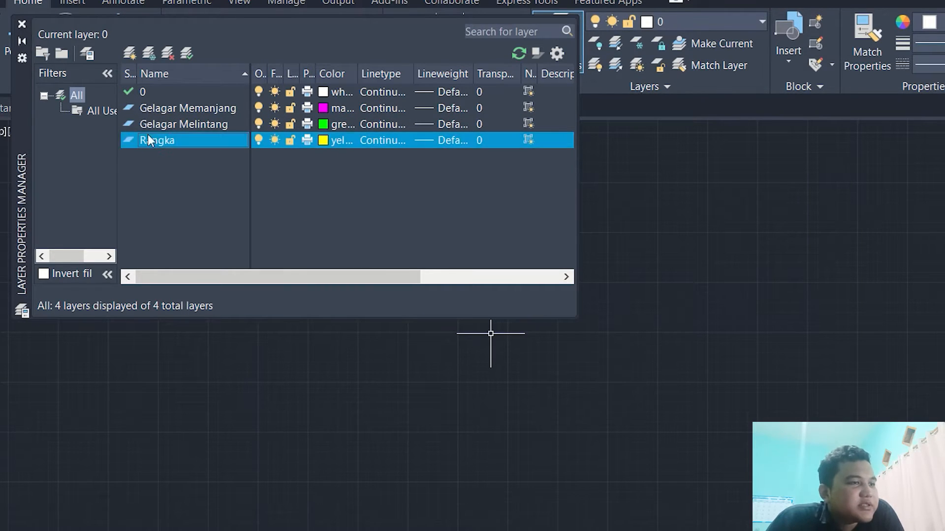
left_click(21, 24)
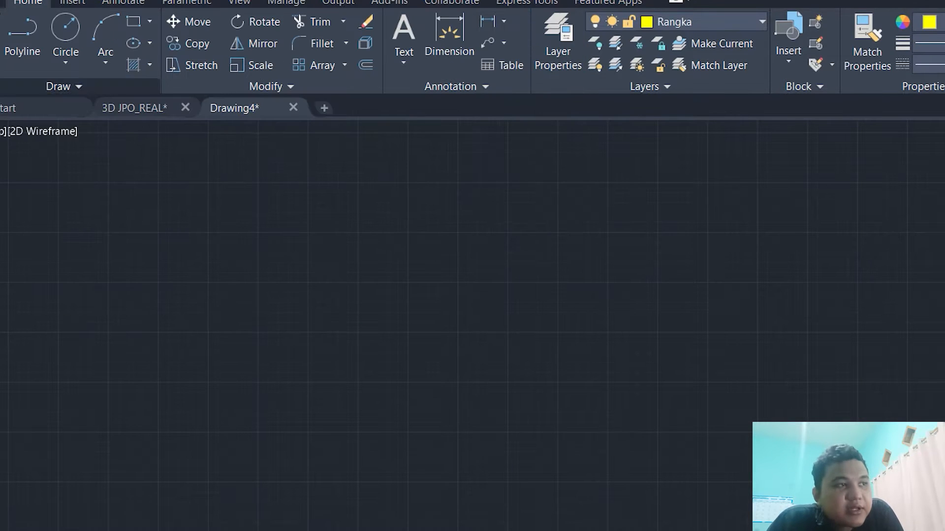
Draw a horizontal line 6 units long near the origin, with Ortho on, as the base of the truss
scroll(438, 516, "down", 2)
middle_click_drag(278, 529, 443, 462)
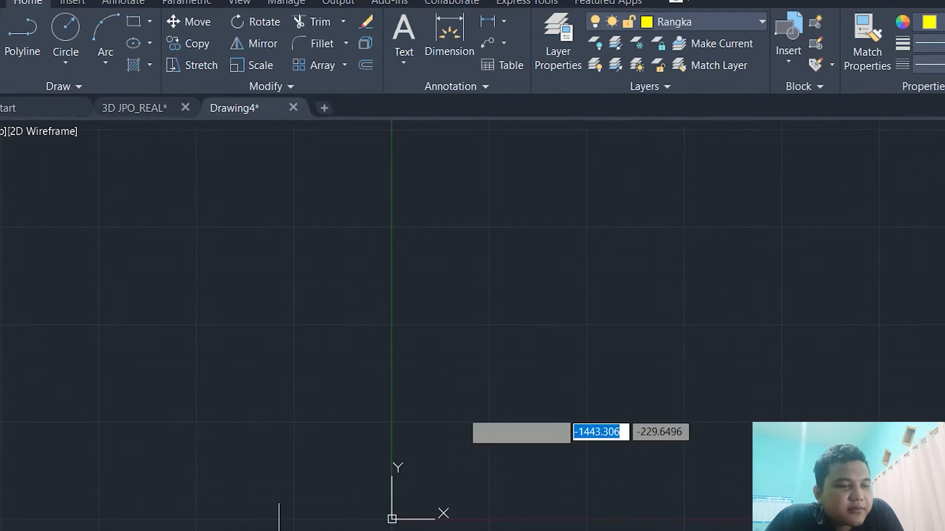
scroll(413, 473, "up", 4)
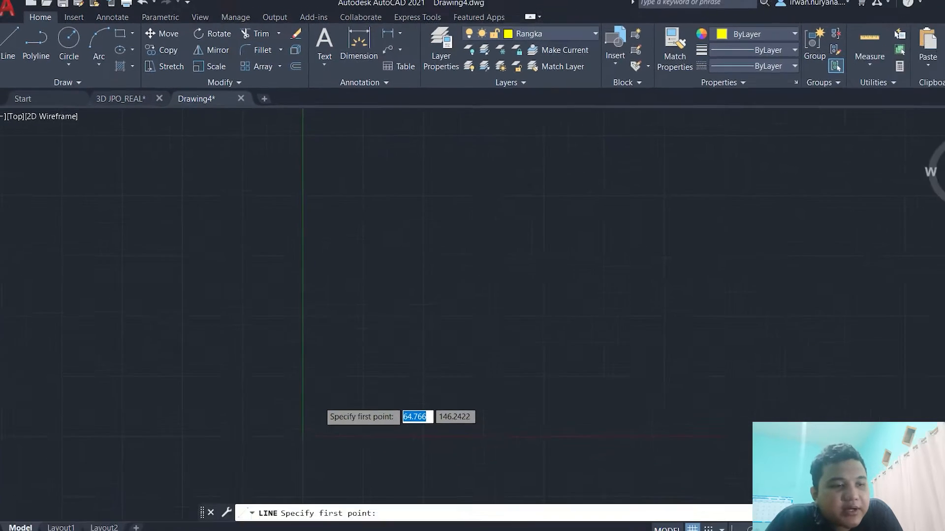
middle_click_drag(267, 399, 284, 242)
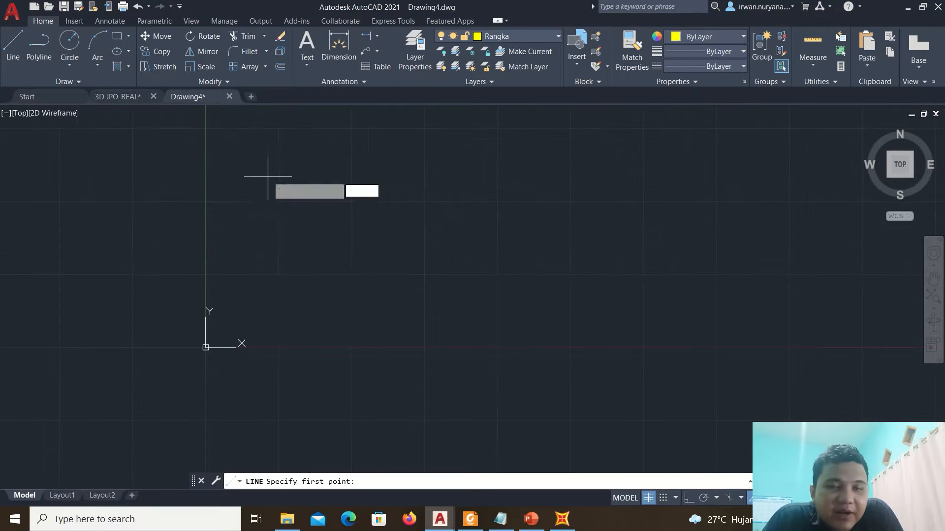
scroll(264, 300, "down", 2)
scroll(230, 319, "up", 3)
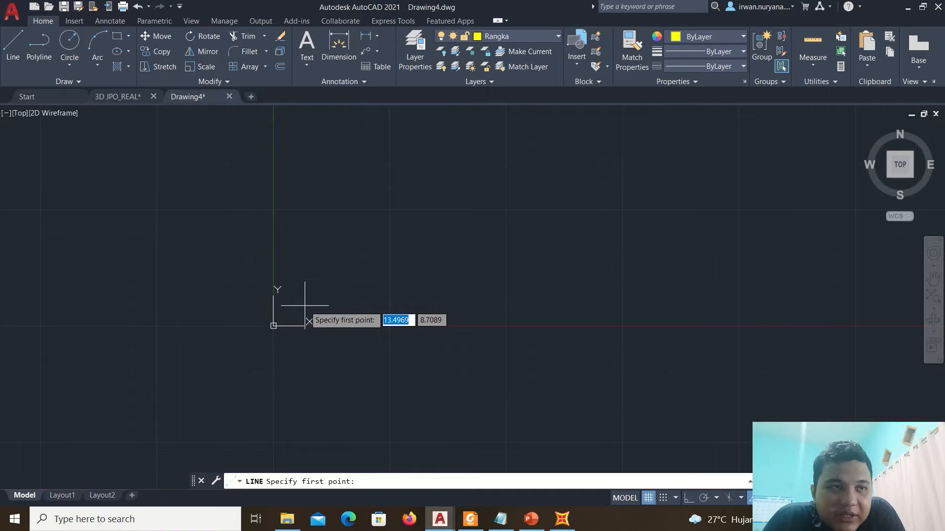
middle_click_drag(253, 305, 182, 315)
scroll(176, 297, "up", 1)
scroll(266, 330, "up", 1)
left_click(249, 310)
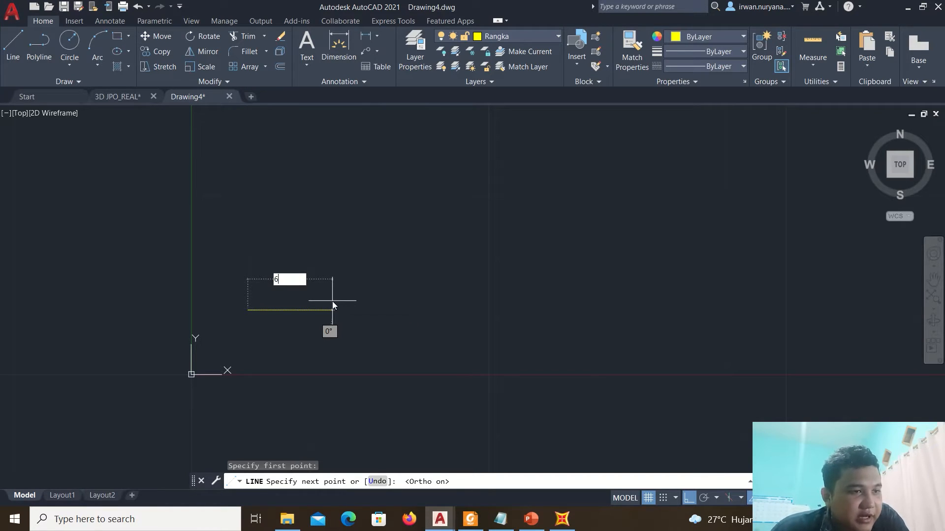
type("6")
key("Return")
scroll(315, 303, "up", 1)
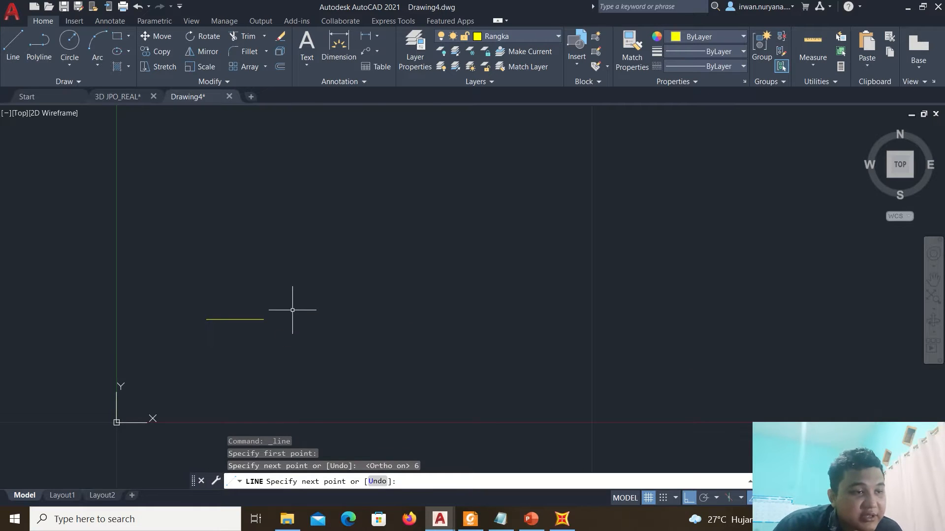
key("Escape")
Draw a vertical line 6 units long upward from the midpoint of the base line
left_click(6, 46)
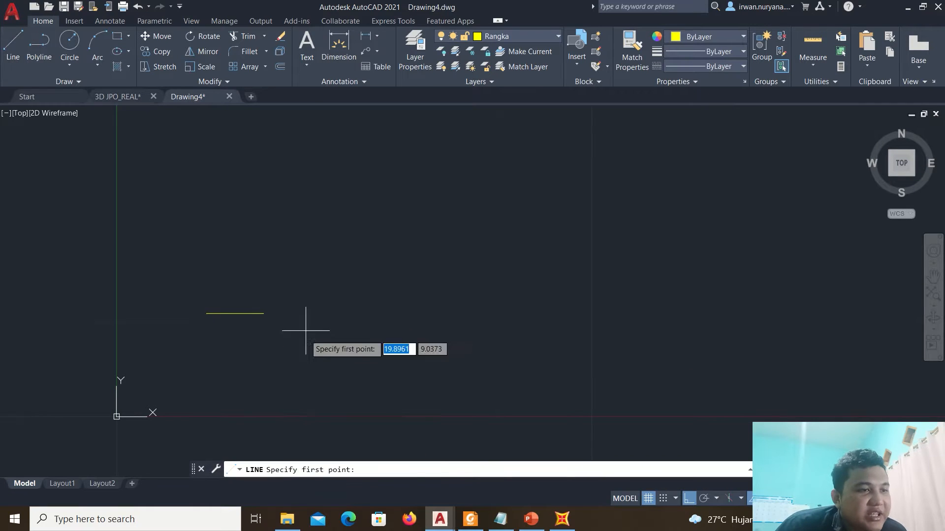
left_click(234, 314)
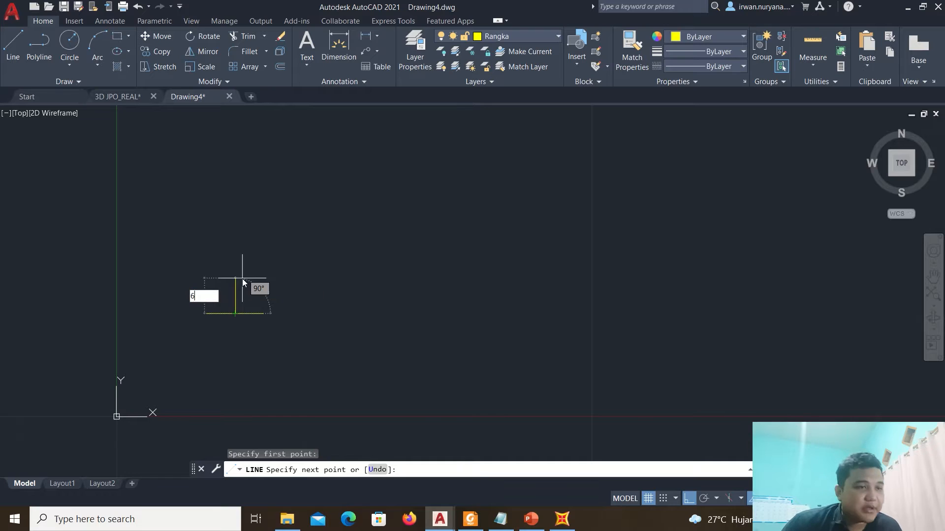
type("6")
key("Return")
key("Escape")
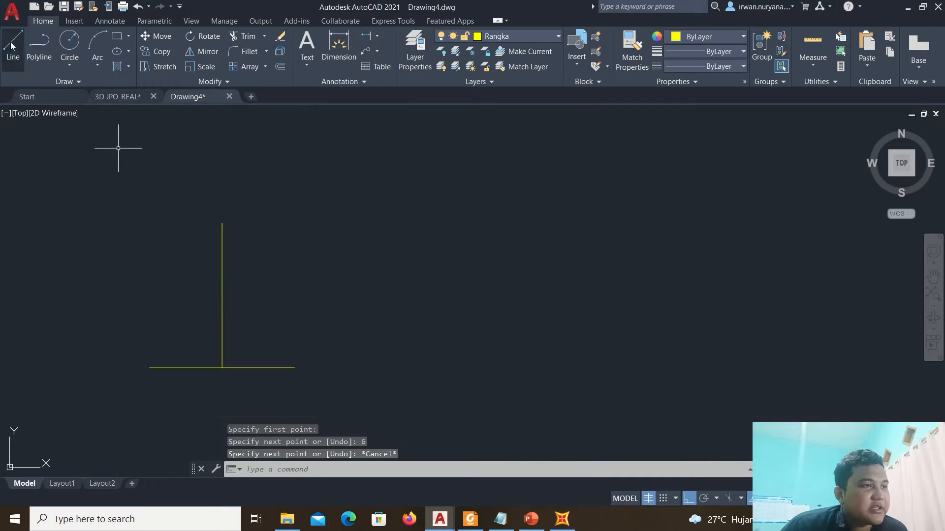
Draw two sloping lines from the vertical line's upper end to both ends of the base line, and delete the vertical line
left_click(12, 44)
left_click(222, 223)
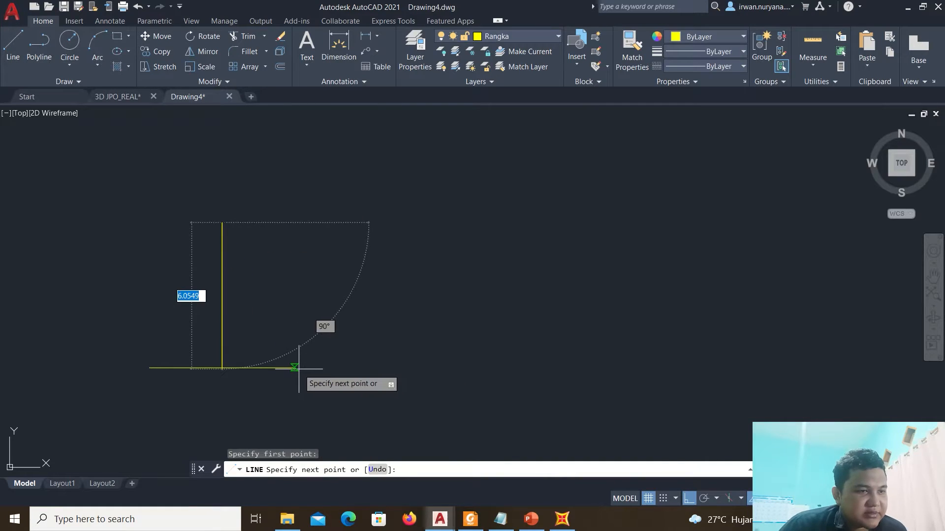
left_click(295, 368)
key("Return")
key("Return")
left_click(222, 223)
left_click(149, 367)
key("Return")
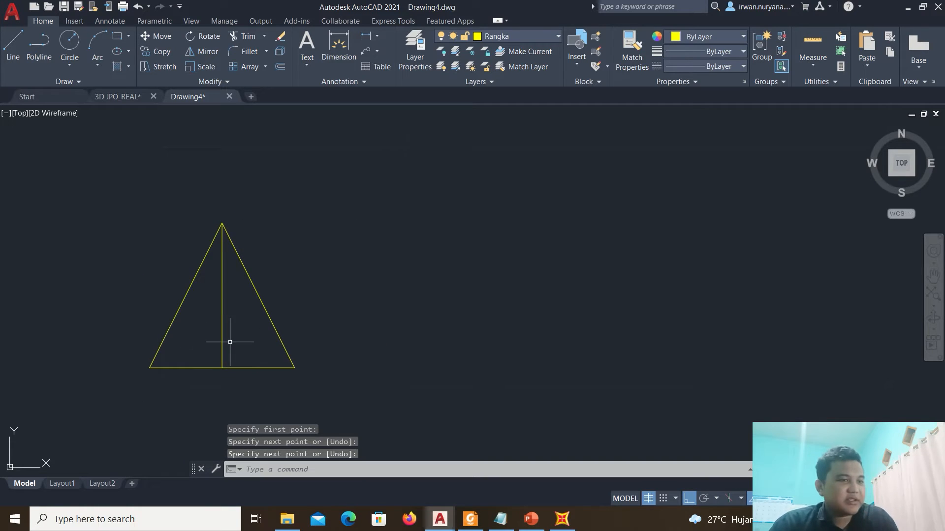
key("Delete")
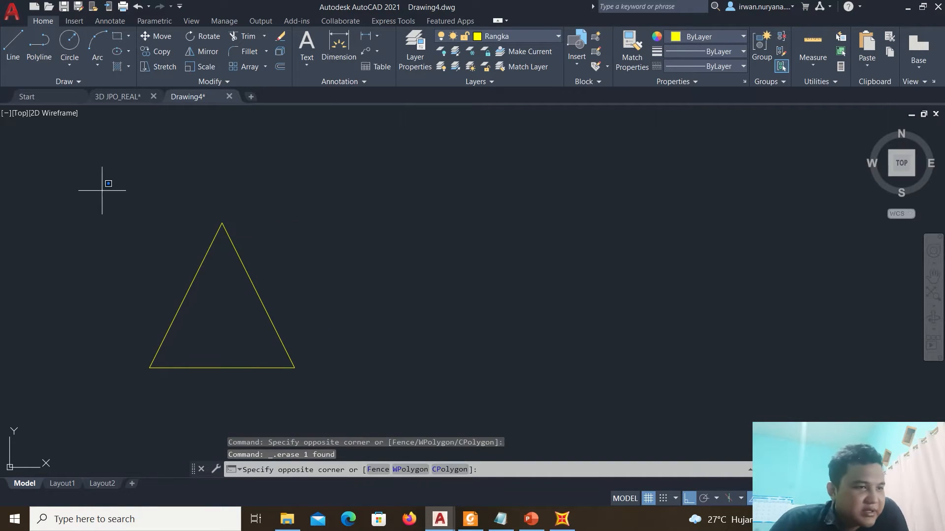
Copy the triangle four times along its base direction so that five triangles stand side by side, each sharing a base corner
left_click(380, 392)
scroll(379, 380, "down", 3)
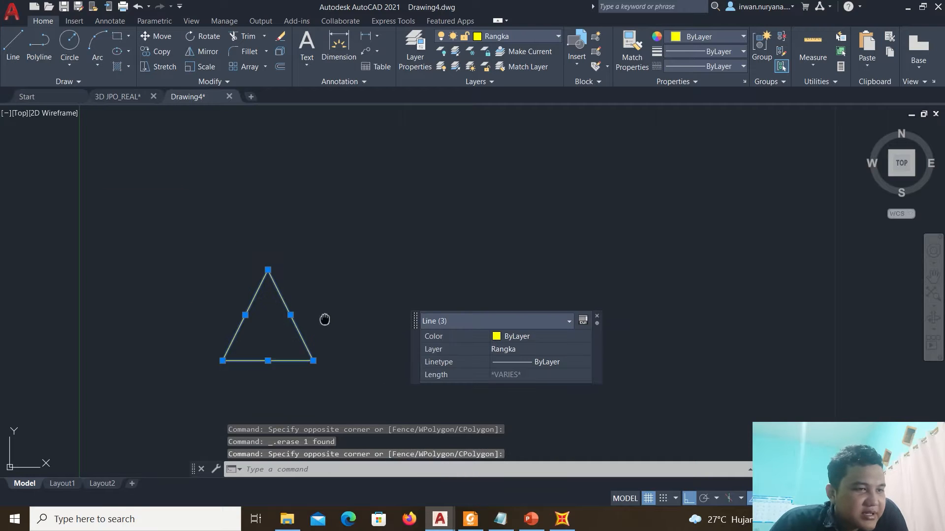
right_click(436, 256)
left_click(491, 92)
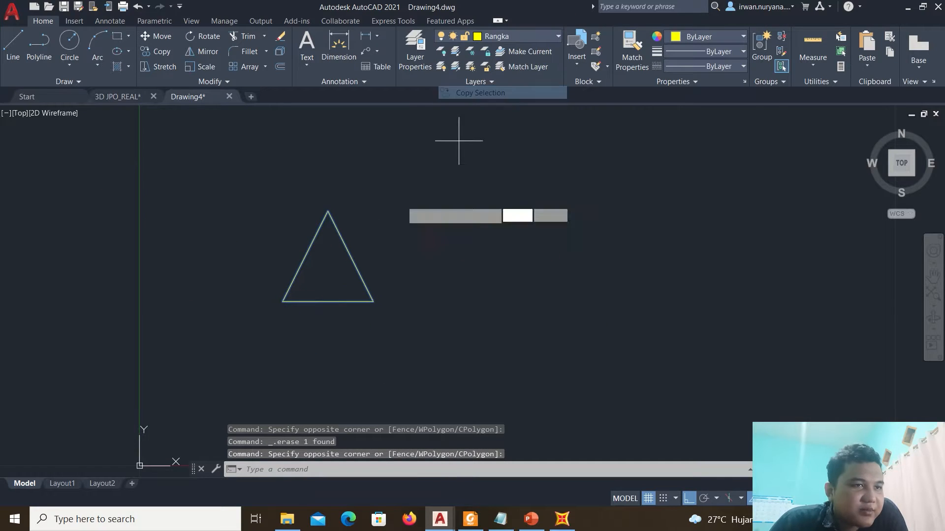
left_click(282, 302)
left_click(373, 301)
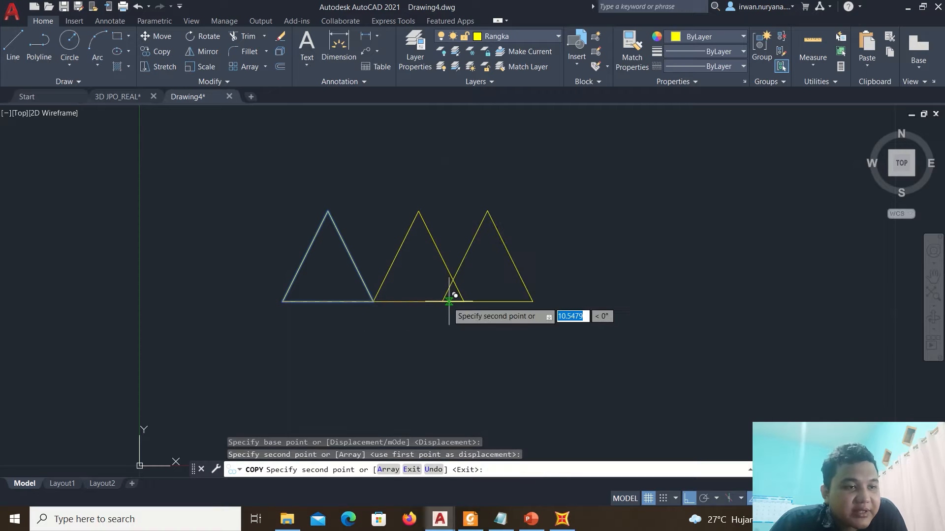
left_click(464, 301)
left_click(555, 301)
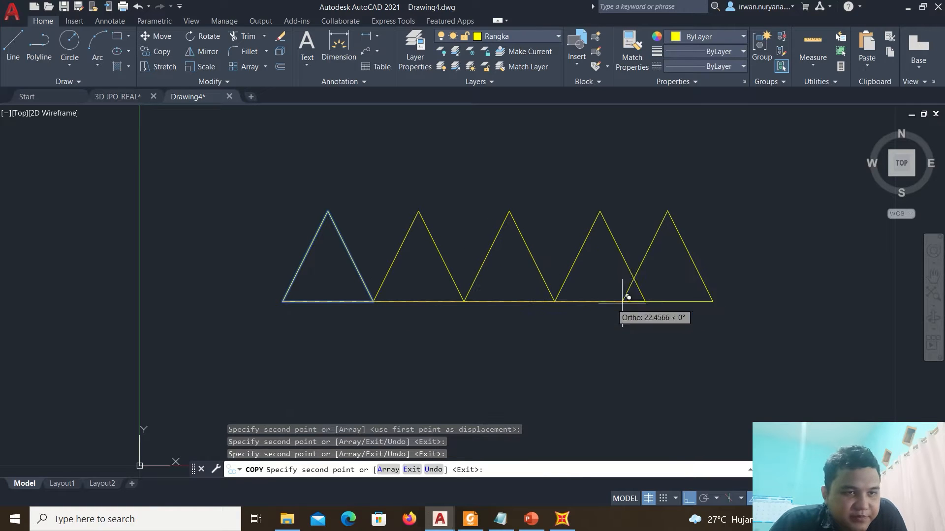
left_click(645, 301)
key("Escape")
key("Escape")
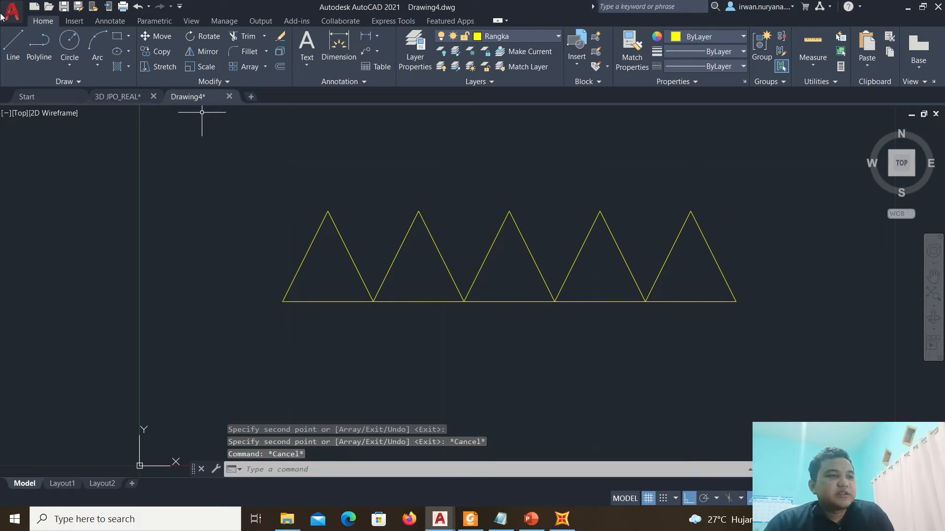
Draw a horizontal line from the first triangle's apex to the last triangle's apex as the truss's top chord
left_click(20, 47)
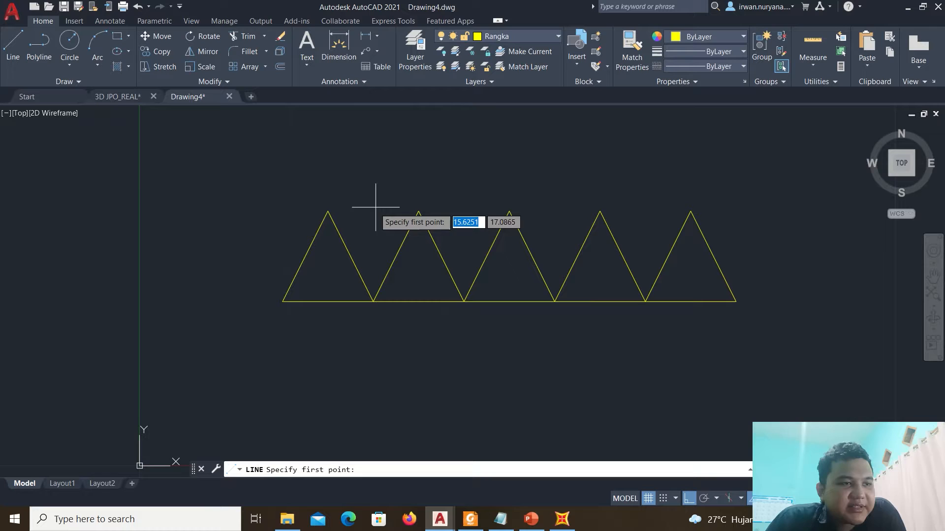
left_click(328, 211)
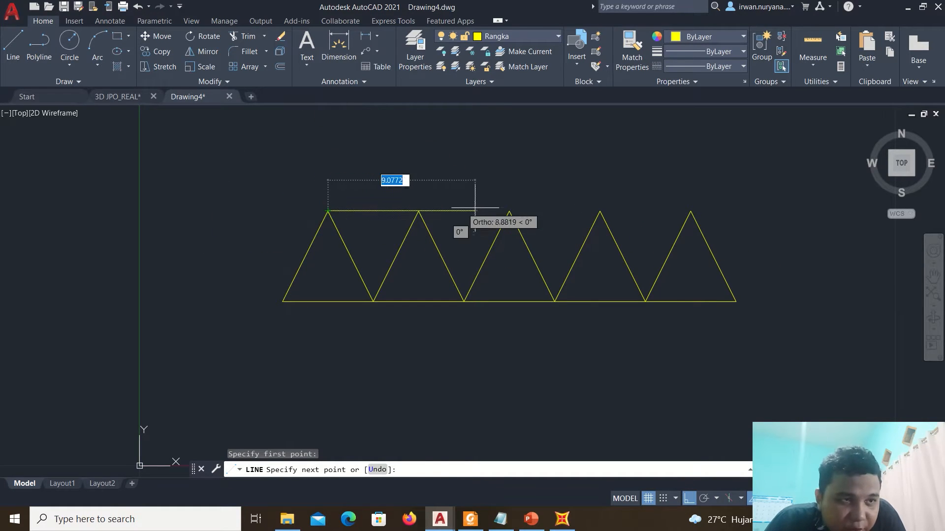
left_click(691, 211)
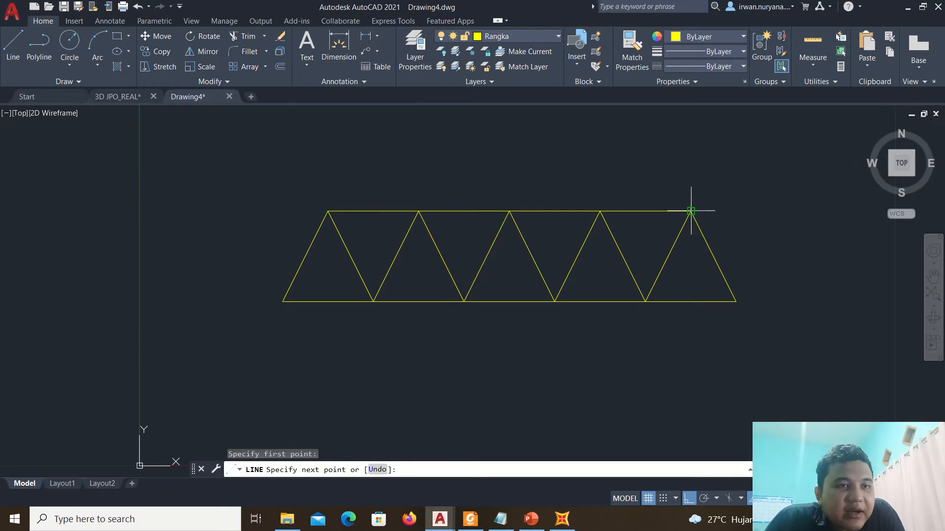
key("Escape")
middle_click_drag(570, 236, 501, 229)
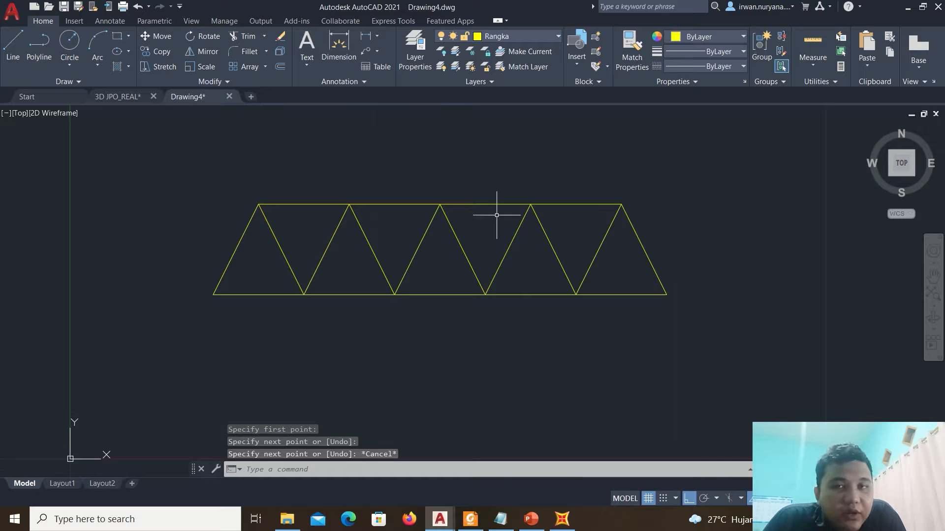
left_click(497, 215)
left_click(487, 201)
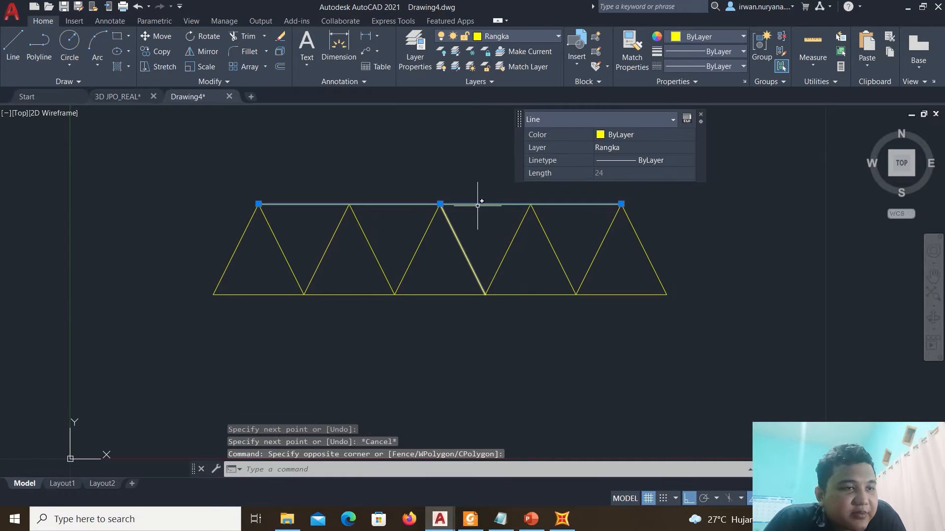
key("Escape")
left_click(500, 220)
key("Escape")
left_click(180, 167)
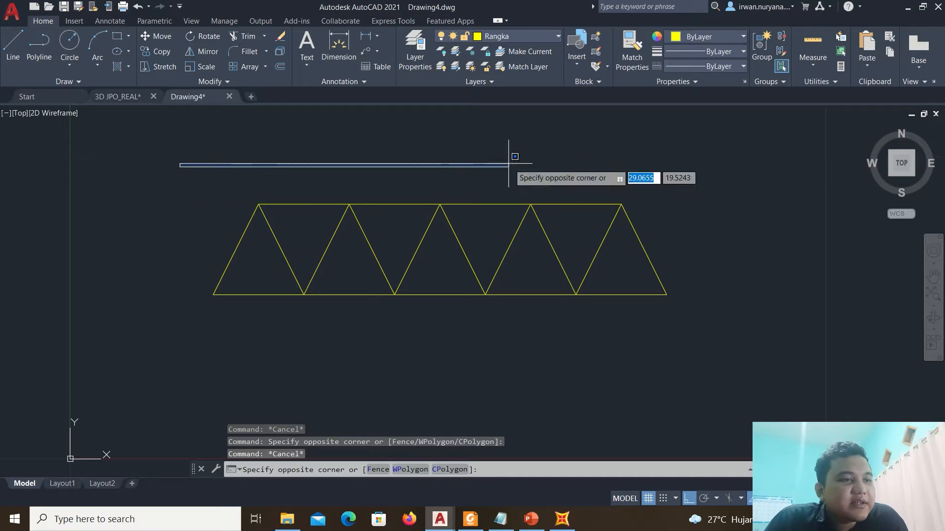
left_click(512, 157)
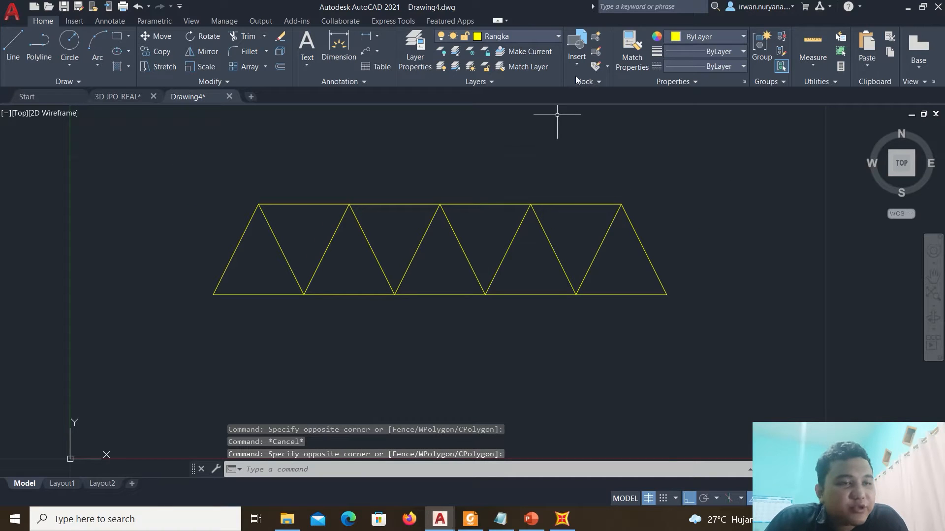
Make Gelagar Melintang the current layer and draw a line 8 units straight down from the left end of the truss's bottom chord
left_click(524, 37)
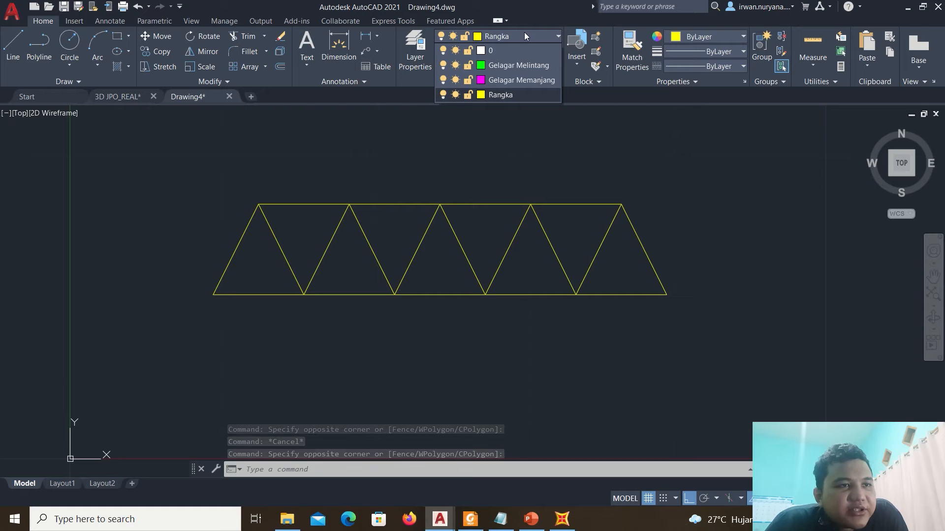
left_click(533, 65)
left_click(22, 49)
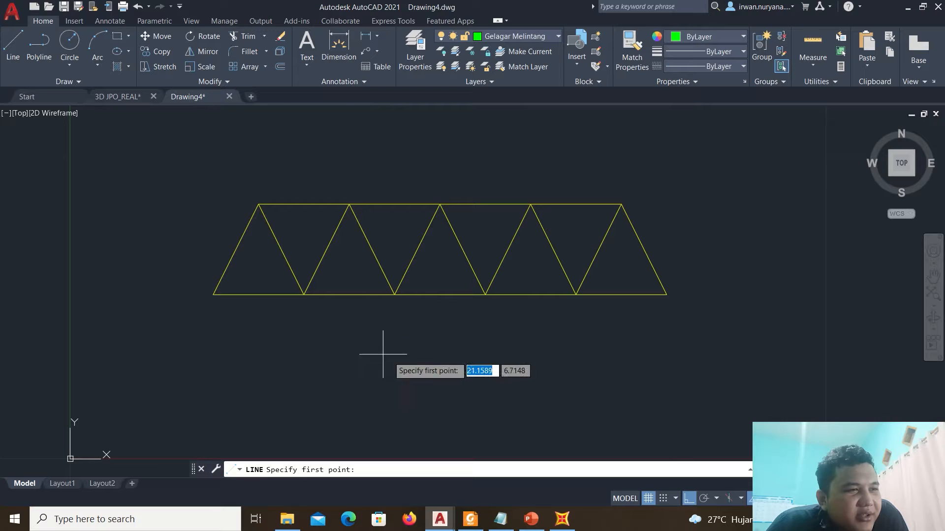
left_click(213, 294)
type("8")
key("Return")
key("Escape")
Copy the green vertical line to the other five nodes along the truss's bottom chord
left_click(298, 383)
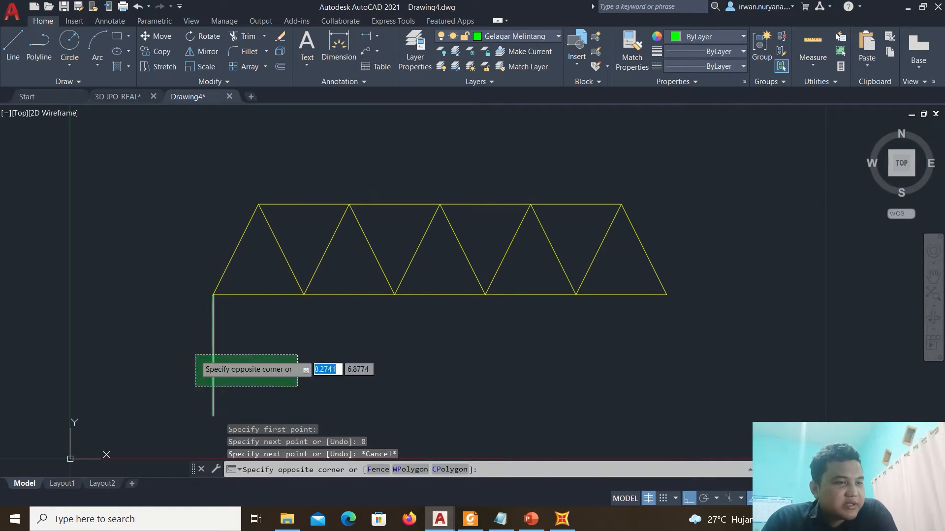
left_click(194, 352)
right_click(238, 366)
left_click(280, 185)
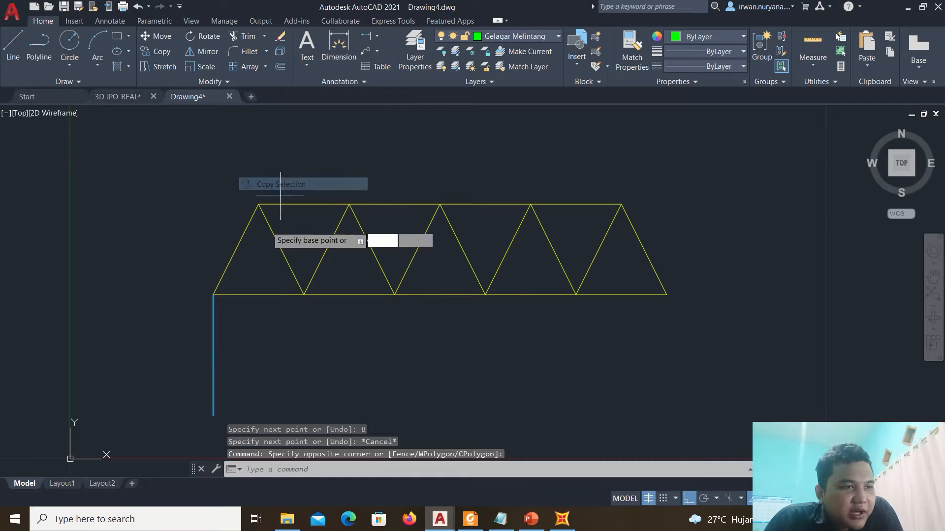
left_click(213, 295)
left_click(304, 294)
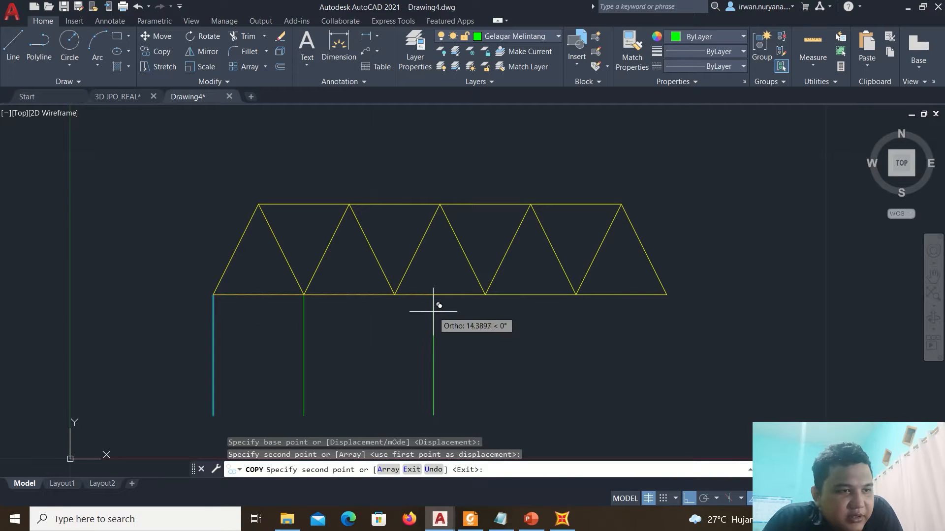
left_click(394, 294)
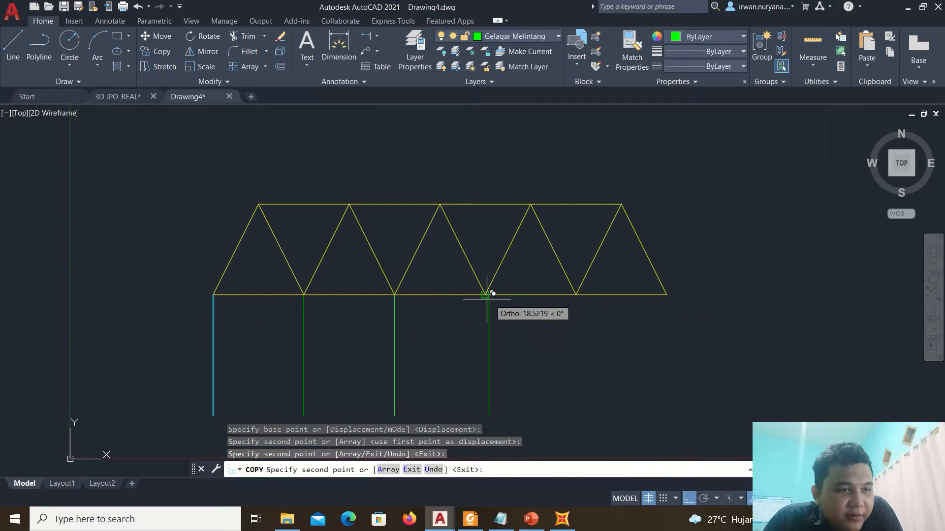
left_click(575, 294)
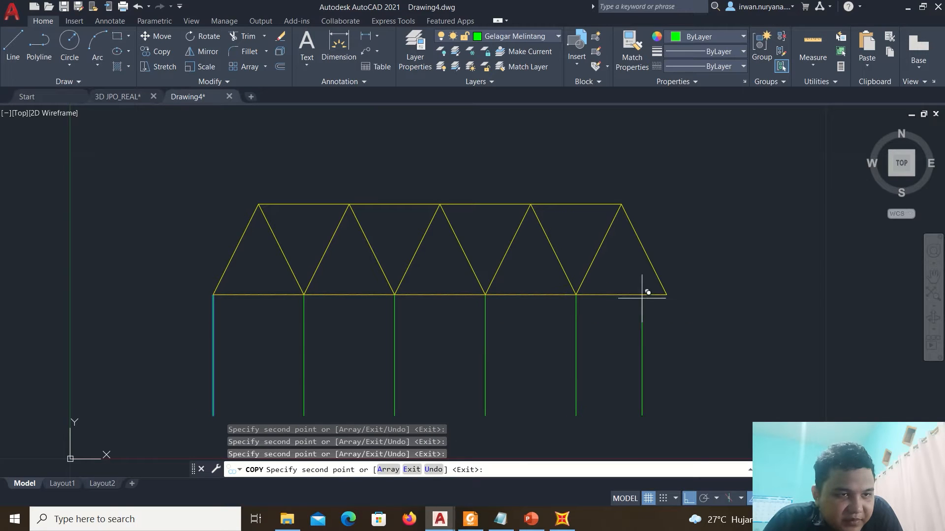
left_click(665, 294)
key("Escape")
Make Gelagar Memanjang the current layer and draw connected line segments joining the lower ends of all six green lines
left_click(509, 35)
left_click(522, 80)
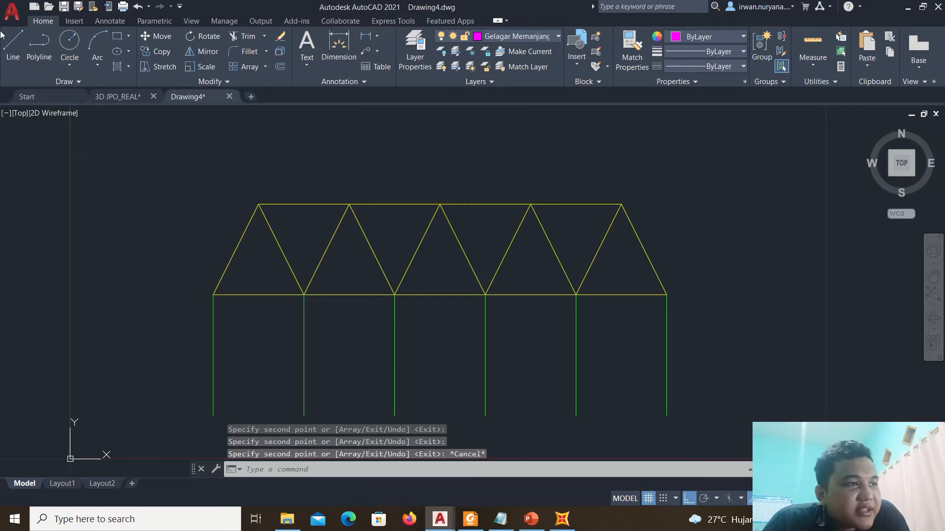
left_click(13, 44)
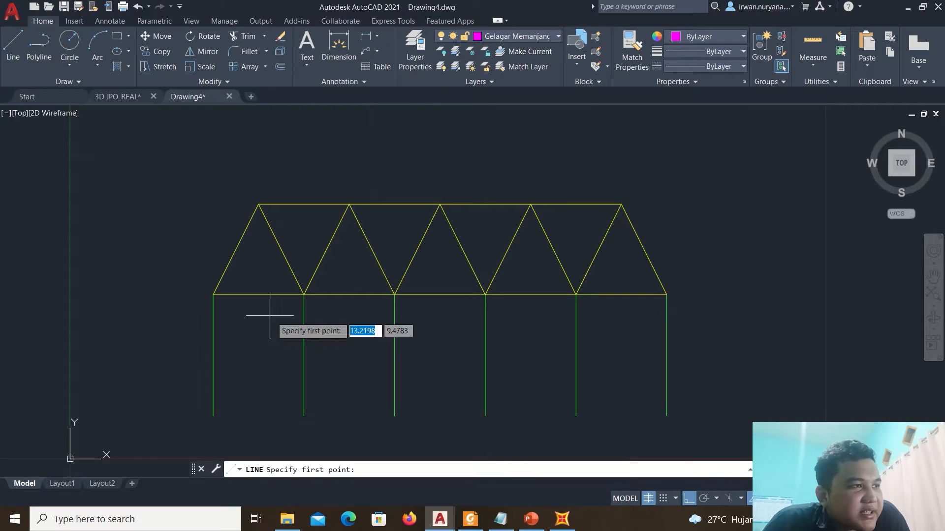
middle_click_drag(272, 317, 239, 201)
middle_click_drag(185, 308, 173, 341)
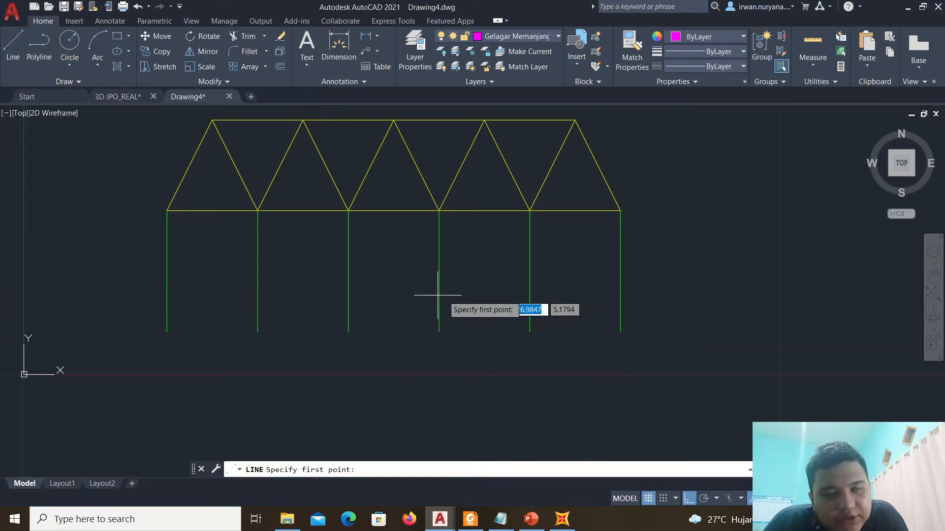
left_click(167, 331)
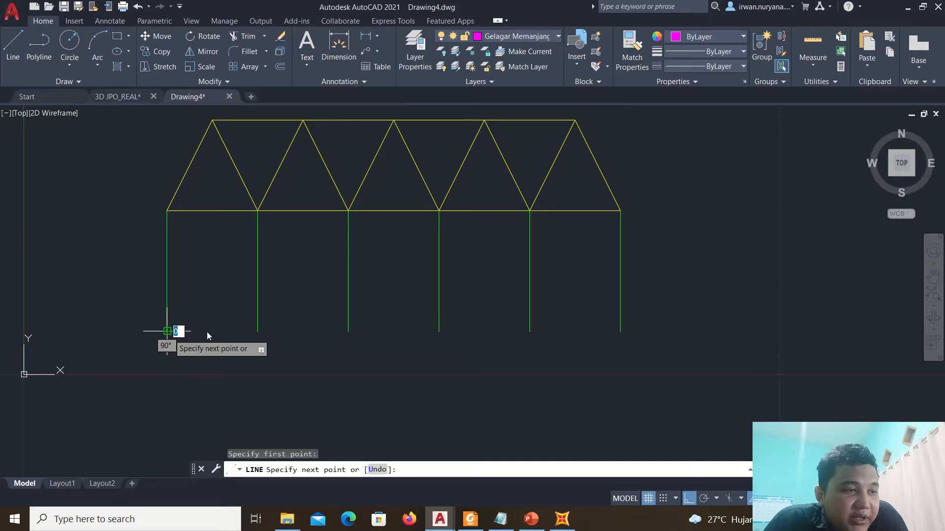
left_click(258, 331)
left_click(348, 331)
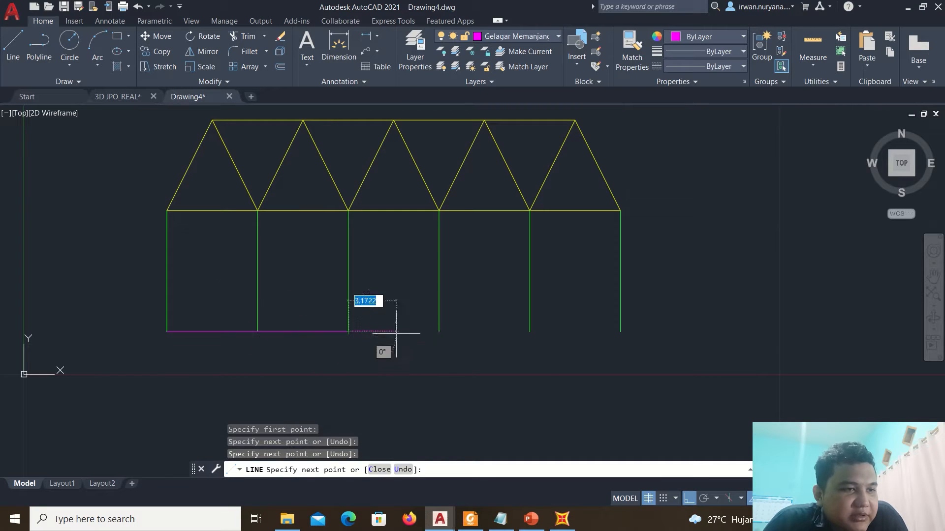
left_click(439, 331)
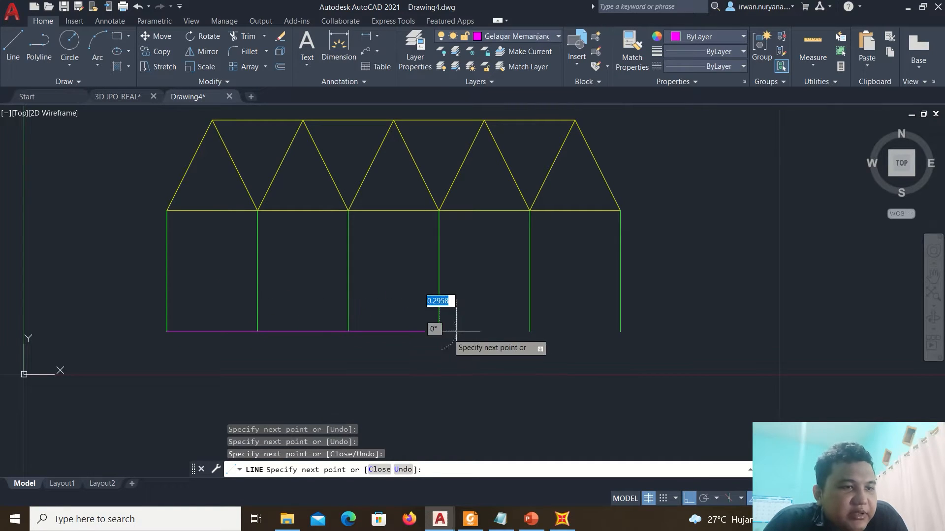
left_click(529, 331)
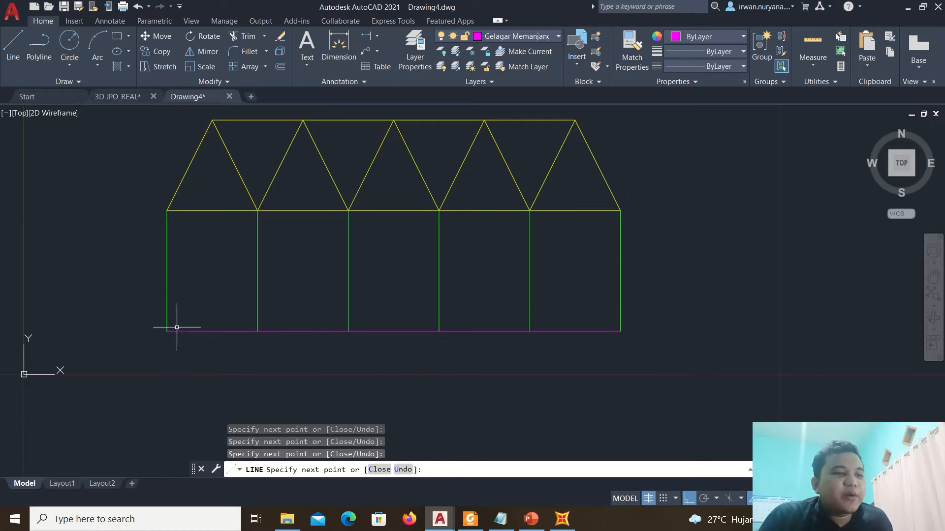
key("Escape")
Copy the row of magenta segments upward at distances of 1, 2, 3, 4, 5, 6 and 7 units
left_click(135, 294)
left_click(667, 344)
right_click(682, 350)
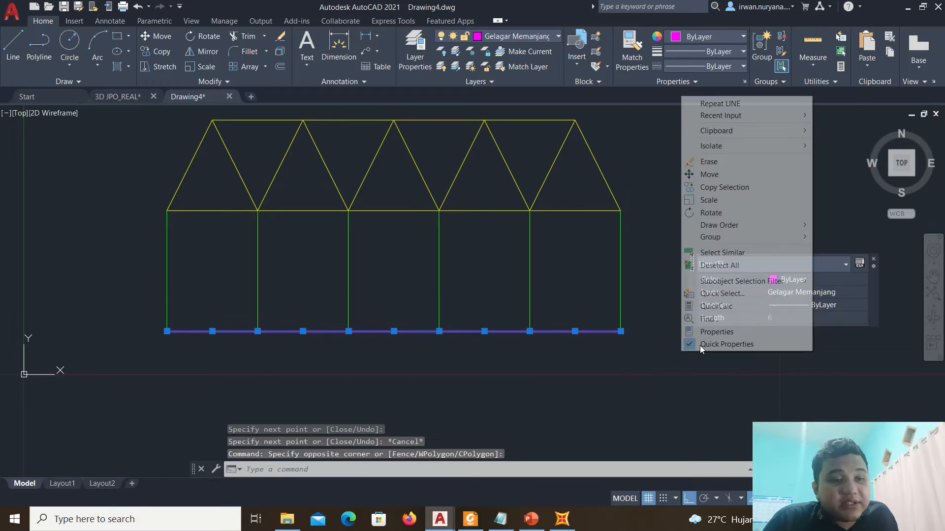
left_click(767, 190)
left_click(662, 329)
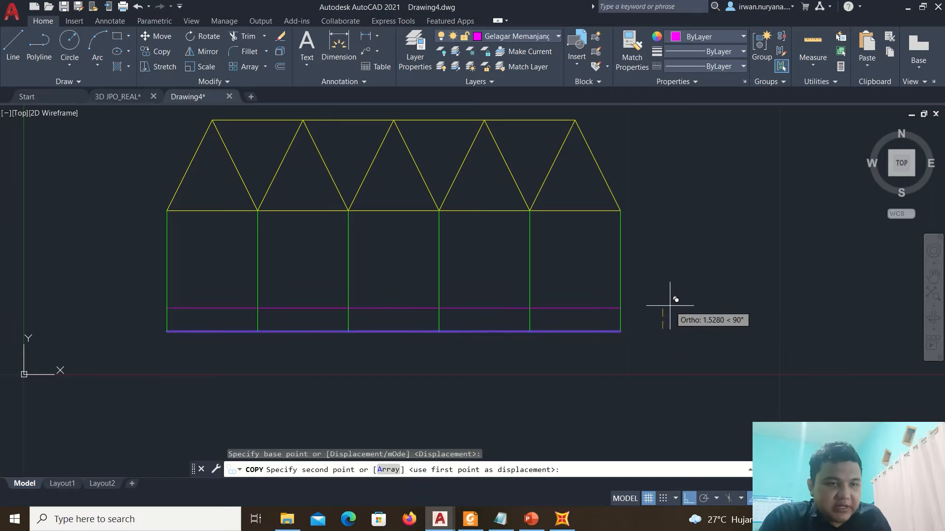
type("1")
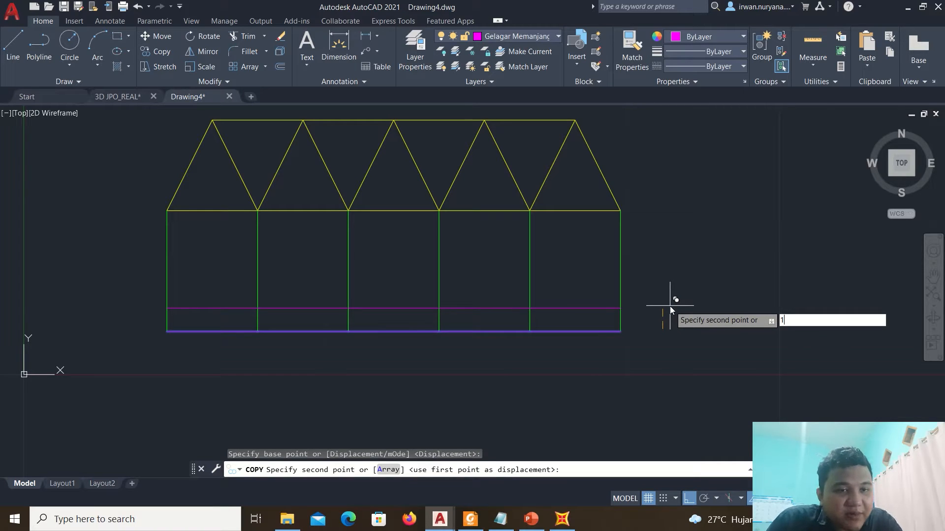
key("Return")
type("2")
key("Return")
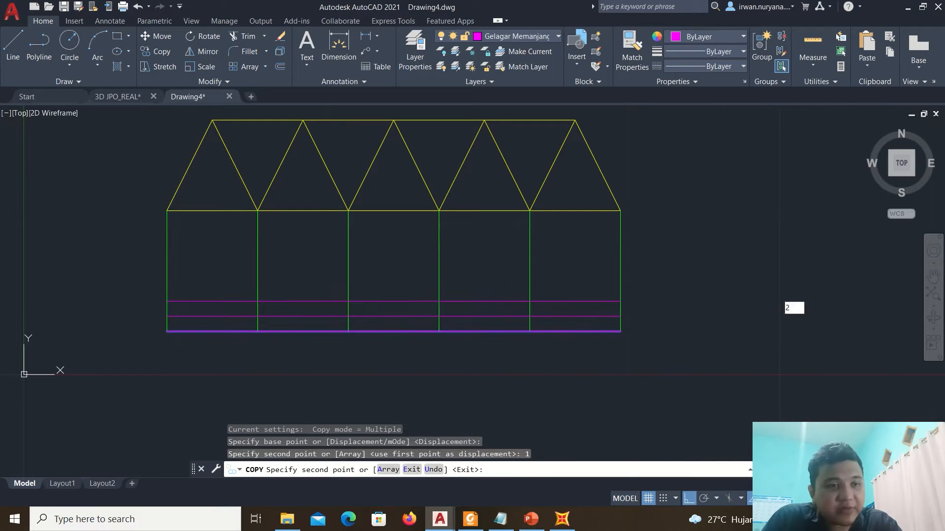
type("3")
key("Return")
type("4")
key("Return")
type("5")
key("Return")
type("6")
key("Return")
type("7")
key("Return")
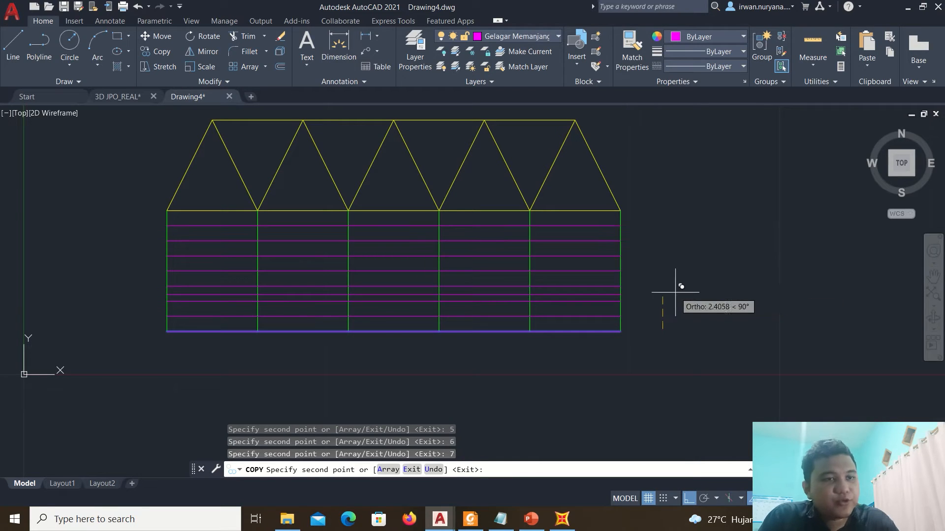
key("Escape")
Delete the original row of magenta segments at the lower ends of the green lines
left_click(133, 325)
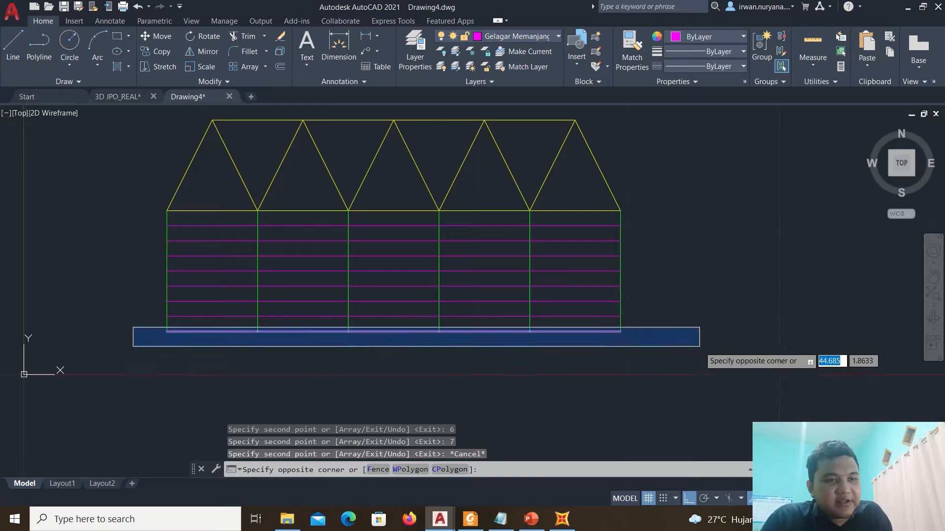
left_click(698, 346)
key("Delete")
middle_click_drag(418, 294, 375, 311)
middle_click_drag(602, 350, 667, 375)
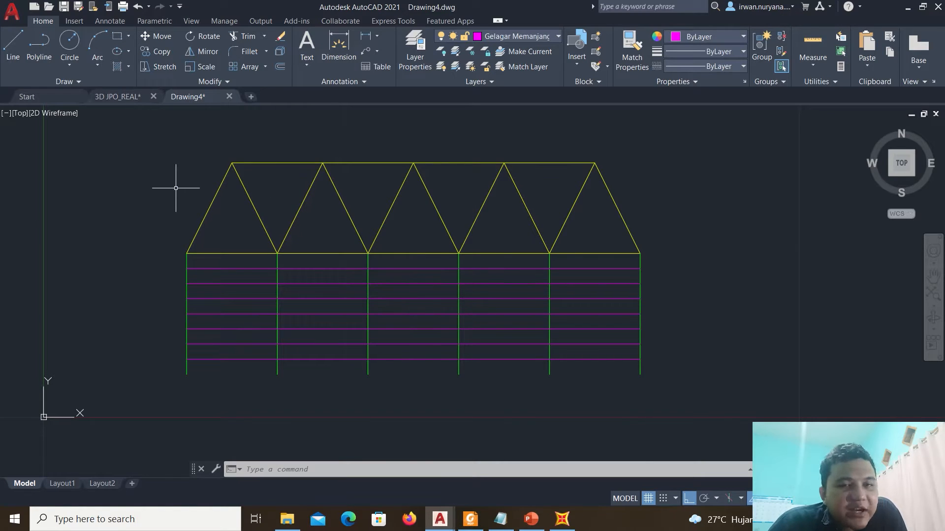
Group the 16 yellow Rangka lines of the truss into one object
left_click(152, 131)
left_click(147, 184)
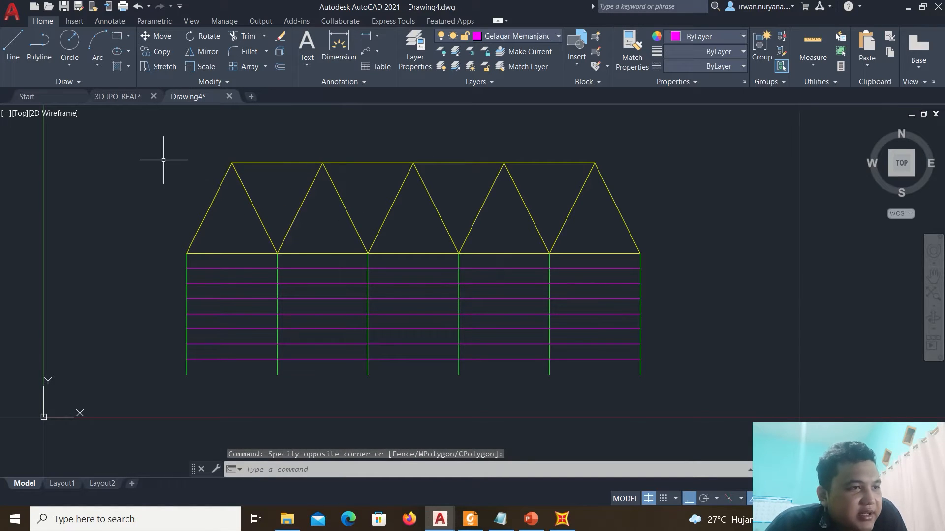
left_click(140, 137)
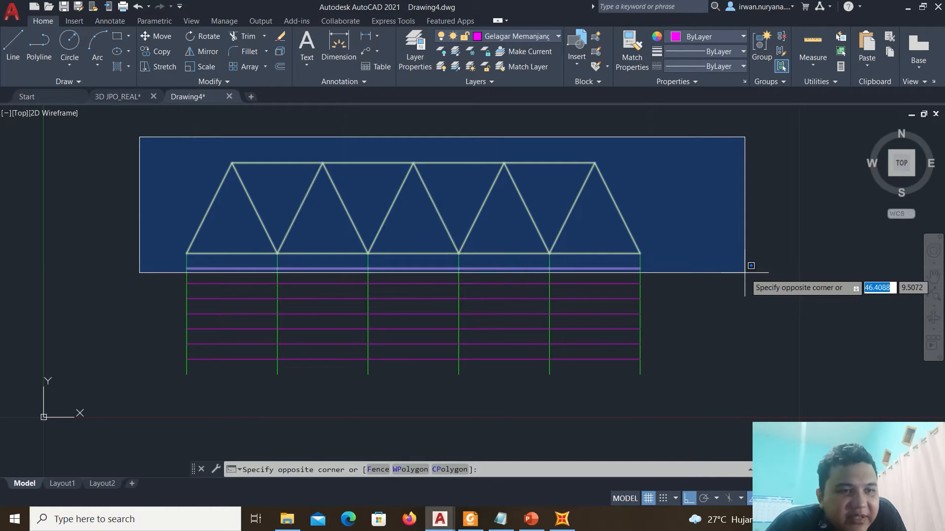
left_click(672, 254)
middle_click_drag(273, 181, 258, 185)
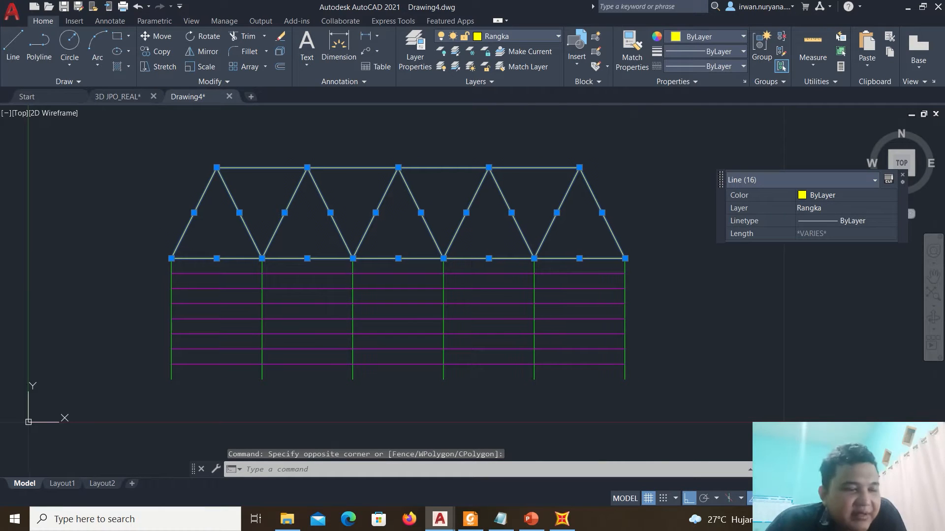
right_click(282, 223)
right_click(325, 196)
mouse_move(434, 338)
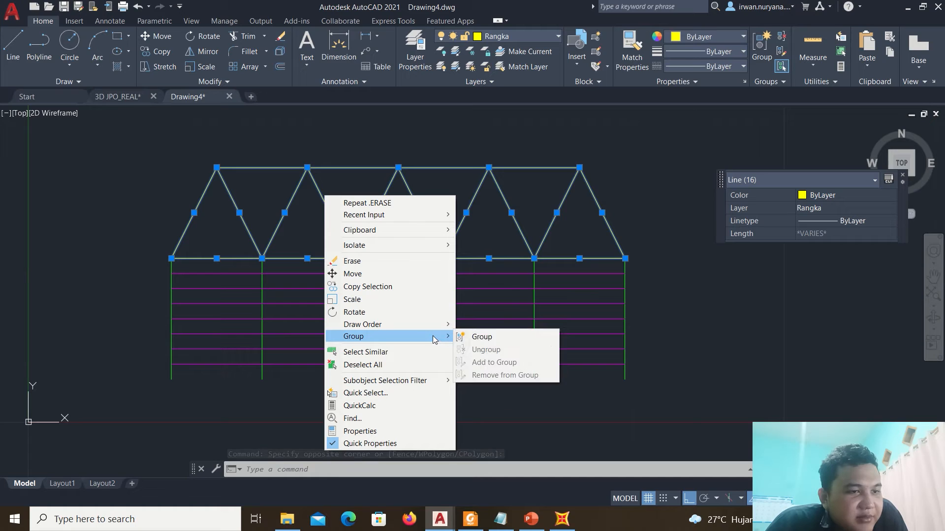
left_click(485, 336)
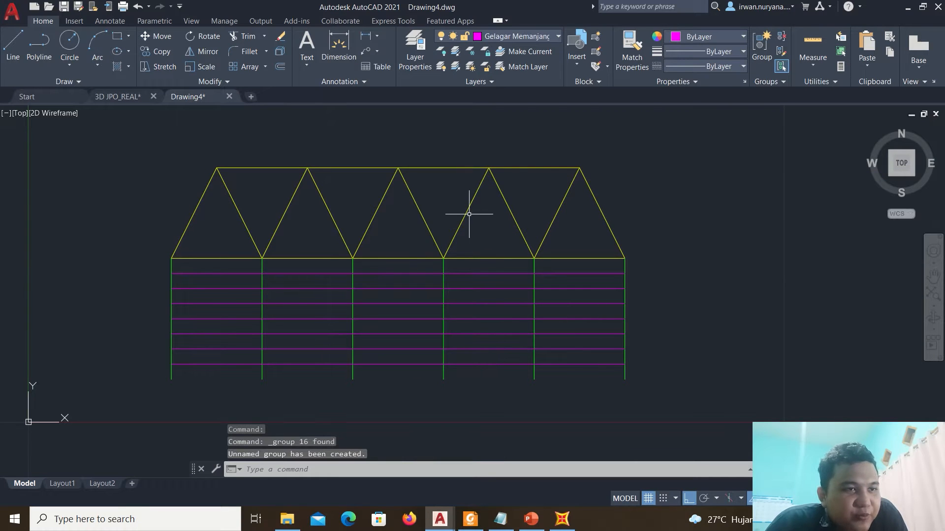
Orbit from the top view to a 3D view of the truss and the floor grid
scroll(593, 343, "down", 2)
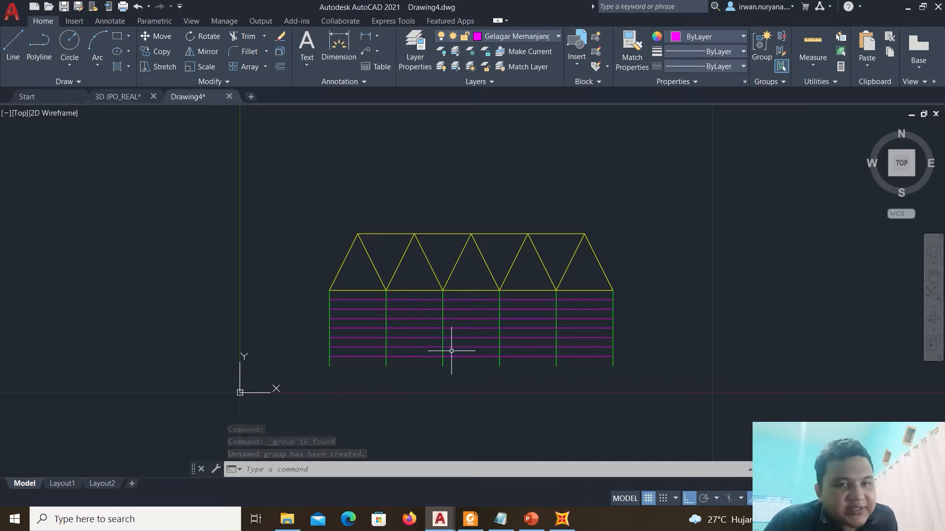
mouse_move(444, 359)
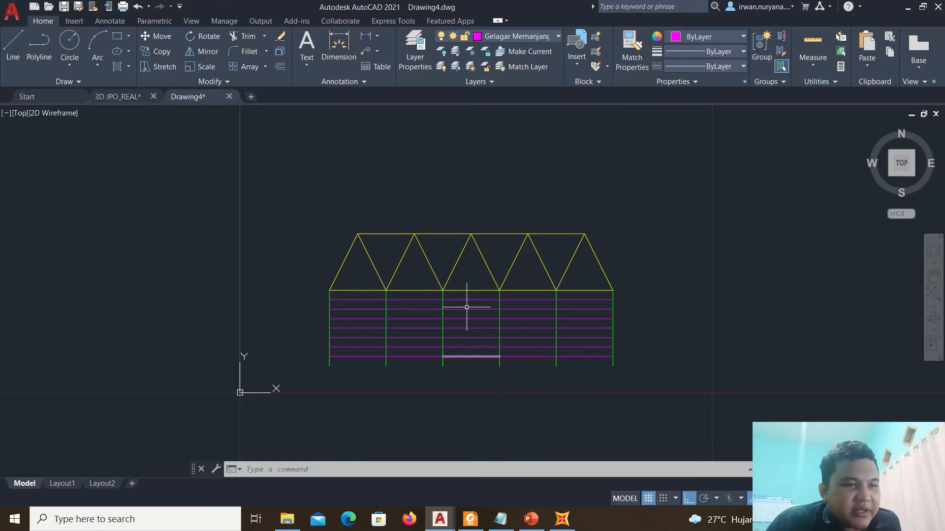
middle_click_drag(758, 347, 672, 266, "shift")
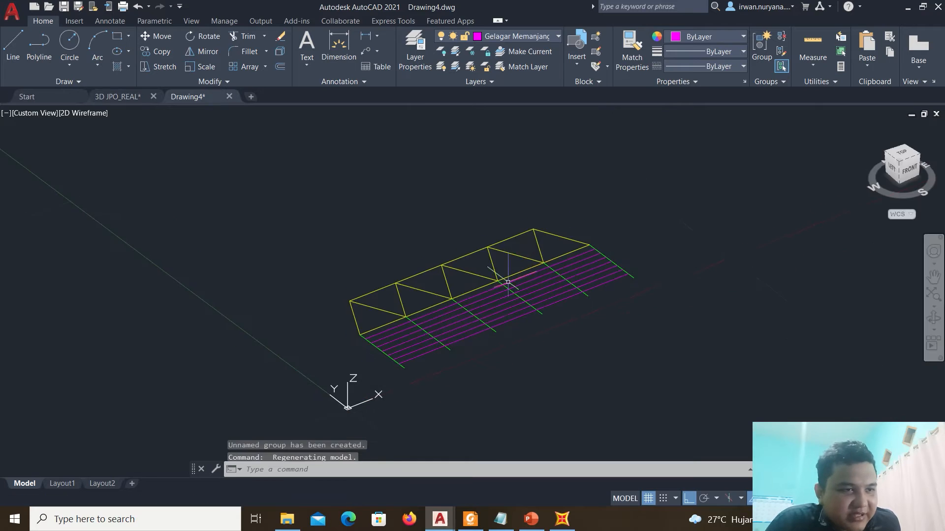
scroll(510, 284, "up", 4)
left_click(431, 262)
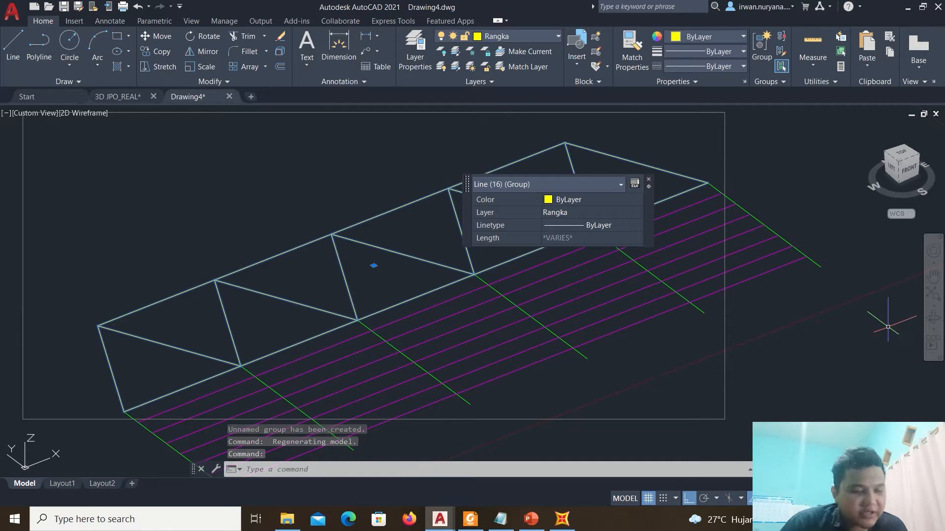
type("3")
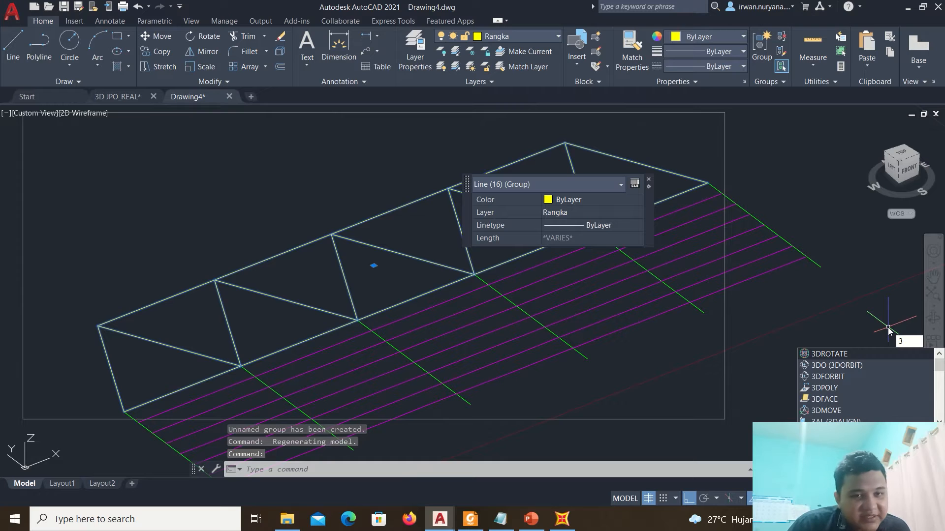
type("Drotate")
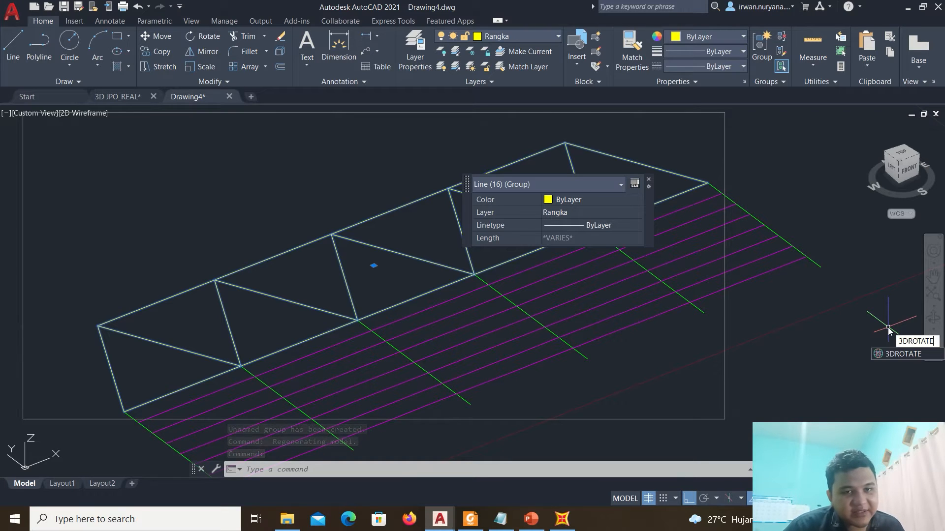
key("Return")
left_click(886, 326)
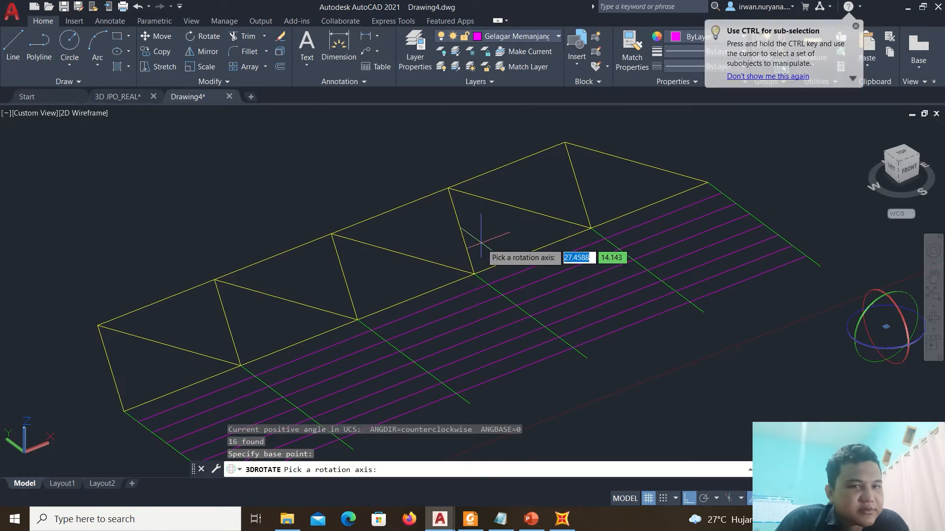
key("Escape")
key("Escape")
Rotate the truss group upright by 90 degrees with 3DROTATE about the X axis through the bottom chord's far end node
left_click(461, 235)
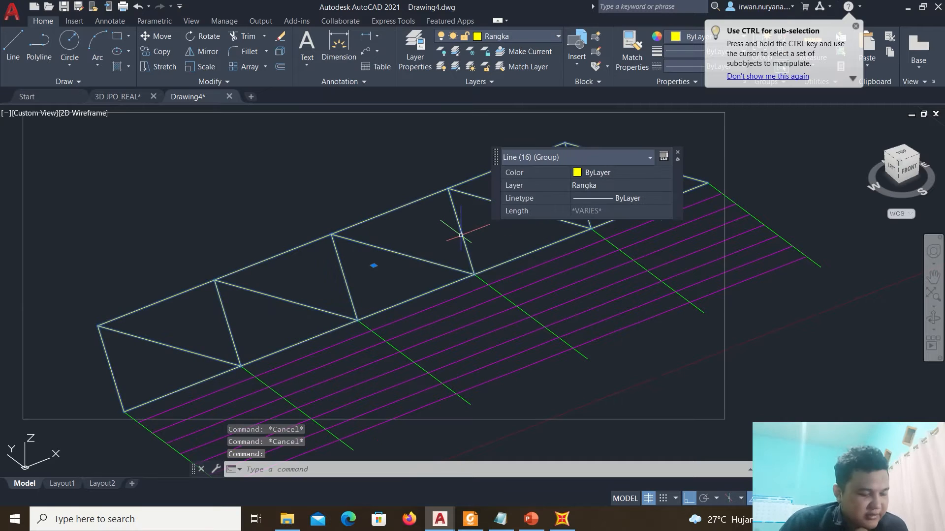
type("3Droa")
key("BackSpace")
type("tate")
key("Return")
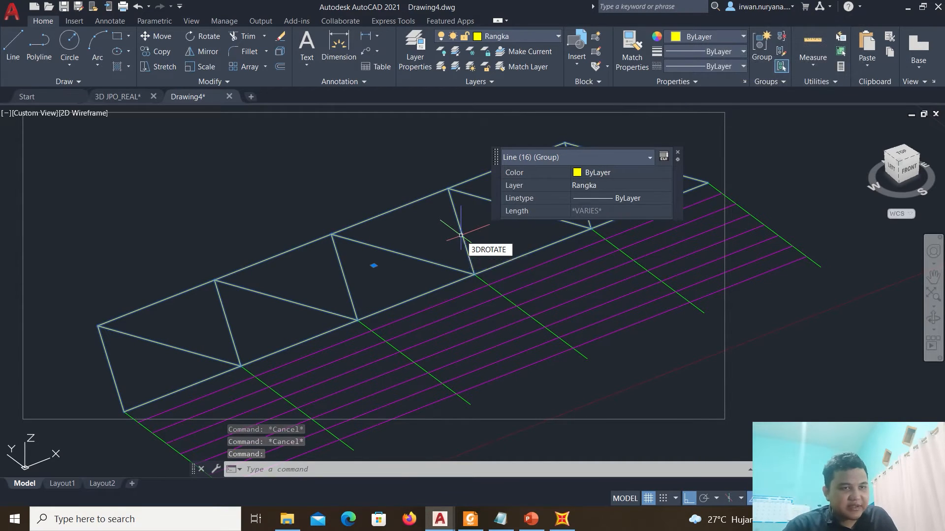
left_click(708, 182)
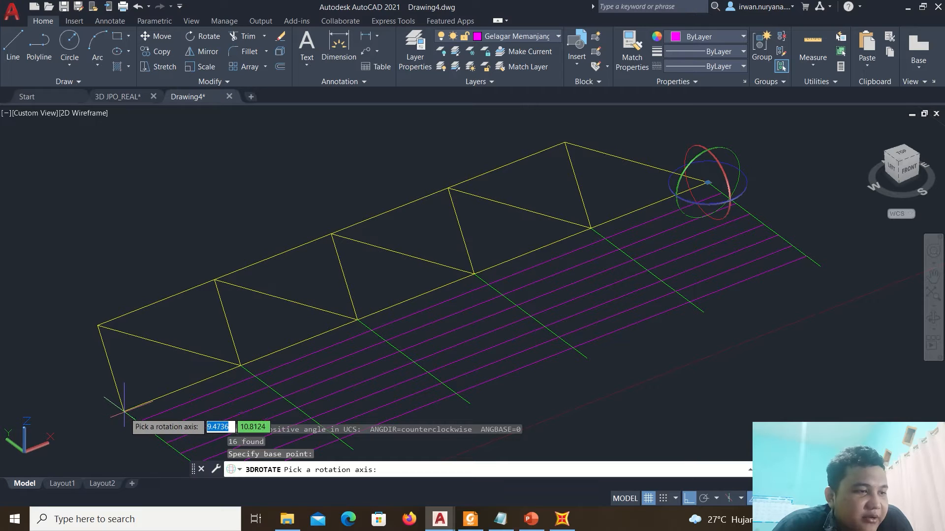
key("Return")
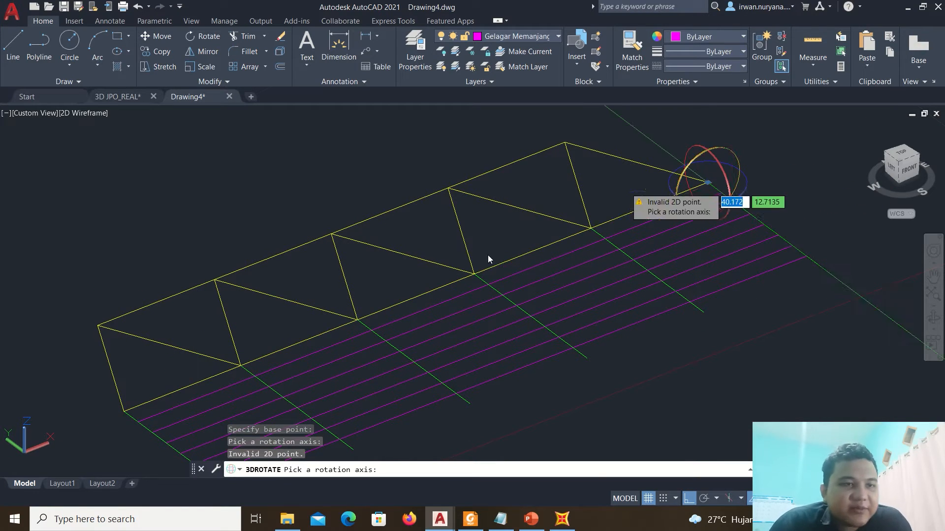
left_click(716, 161)
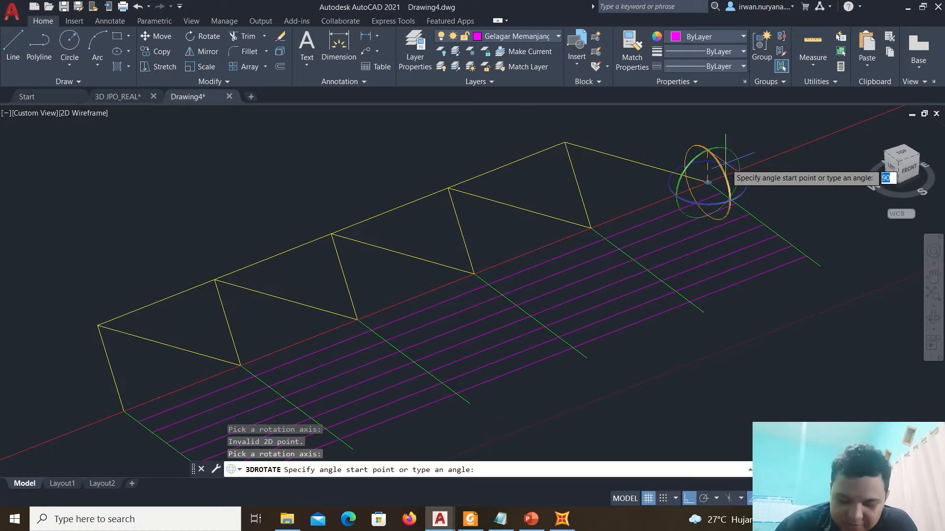
key("Return")
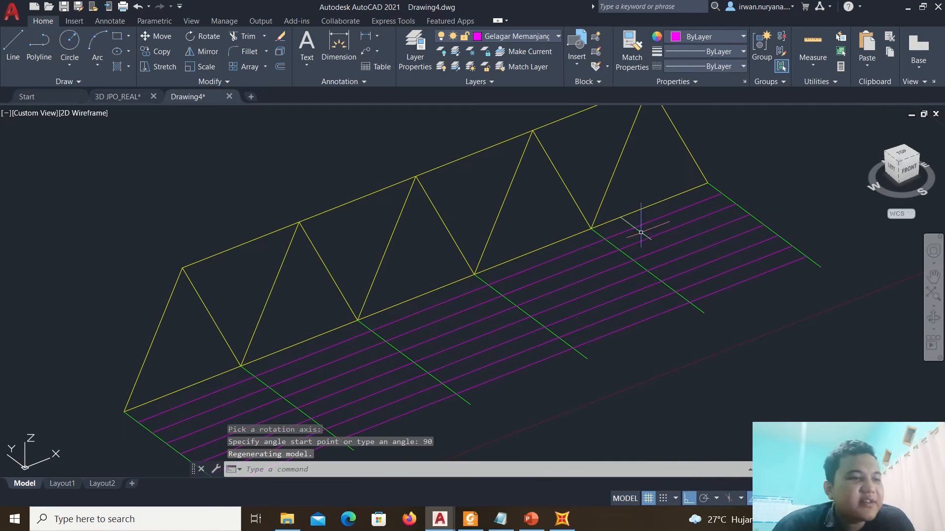
key("Escape")
Try to move the truss group from the end node of its bottom chord
scroll(691, 209, "down", 2)
scroll(693, 198, "up", 5)
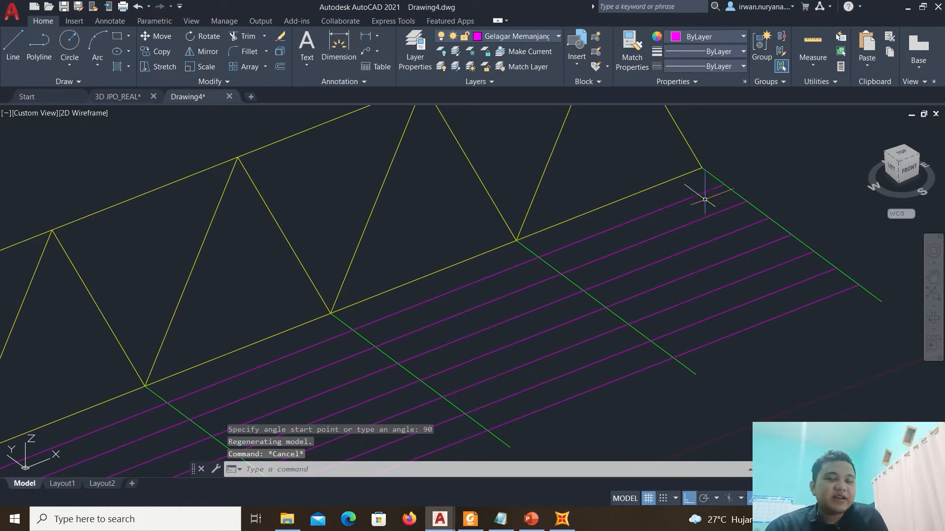
left_click(687, 191)
left_click(615, 196)
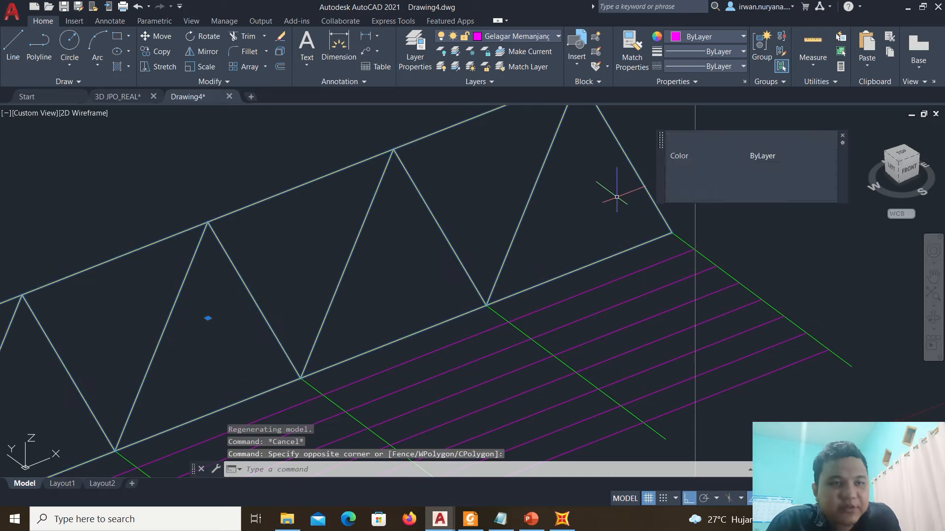
scroll(635, 247, "up", 4)
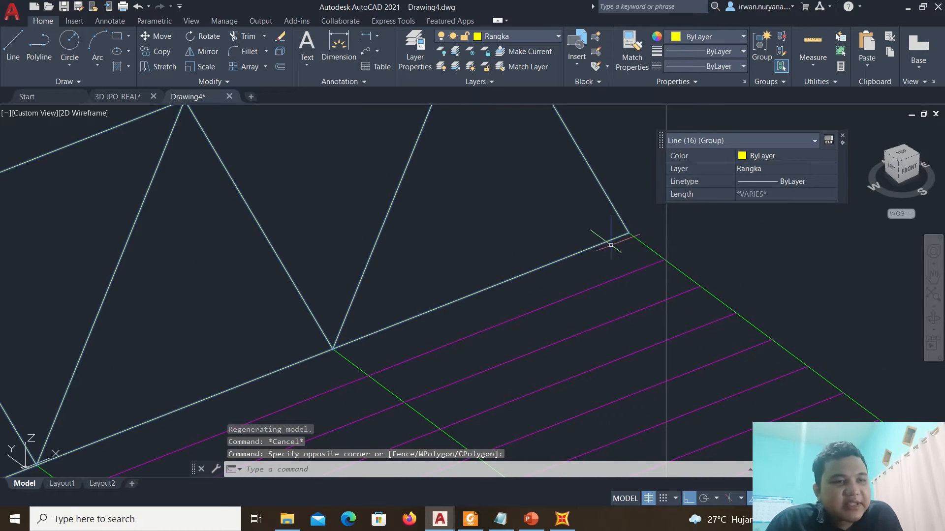
right_click(569, 232)
left_click(610, 308)
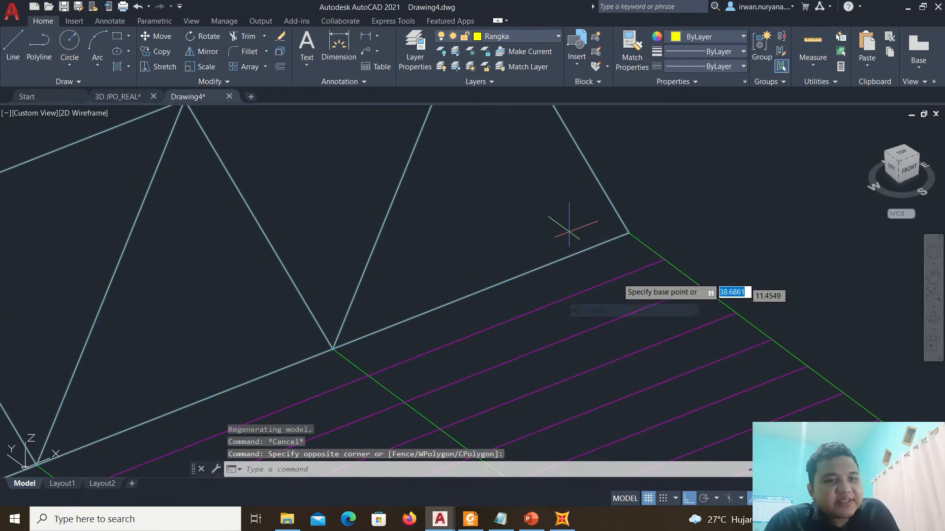
left_click(626, 233)
key("Escape")
Move the truss group back so its bottom chord's end node meets the end of the outermost green cross girder
left_click(566, 211)
left_click(538, 196)
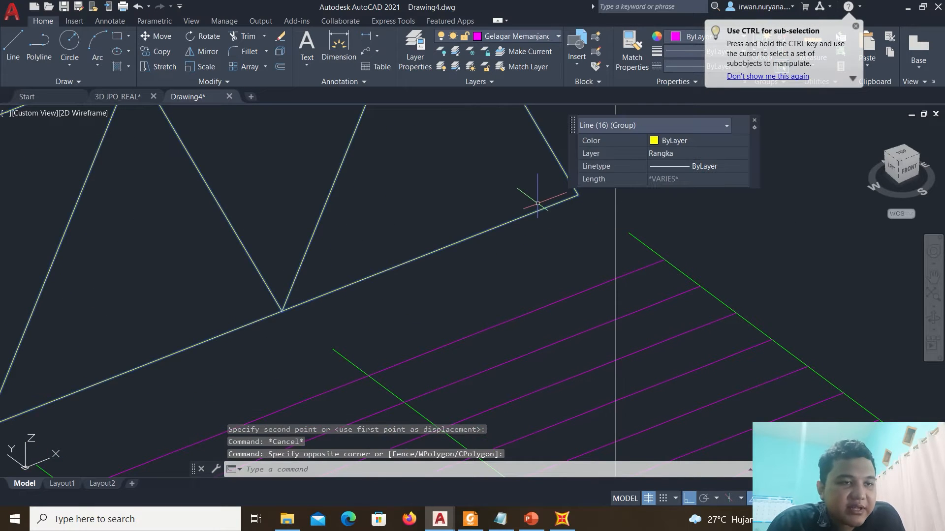
right_click(537, 204)
left_click(571, 282)
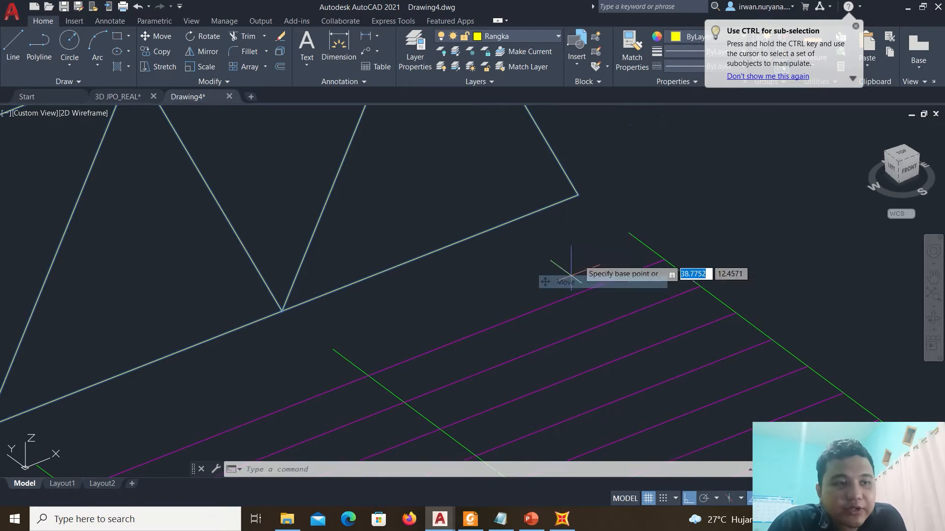
left_click(576, 195)
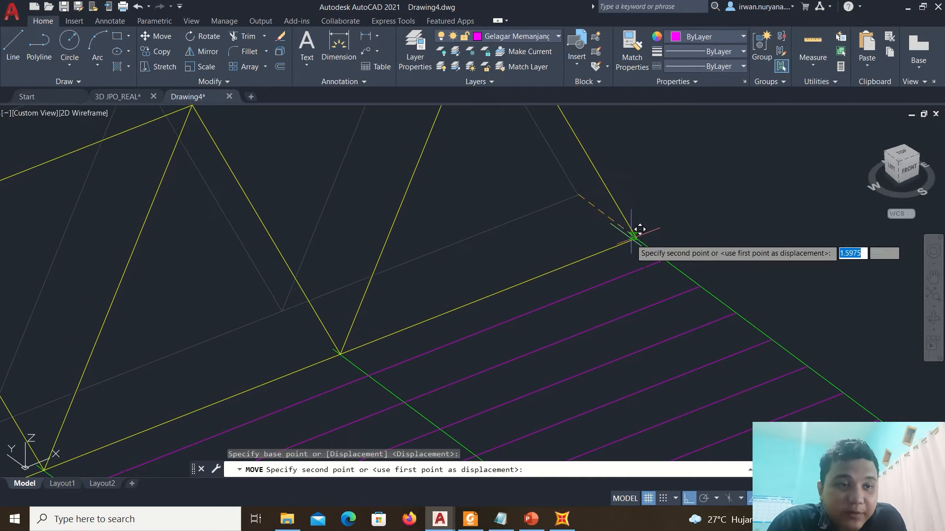
left_click(628, 233)
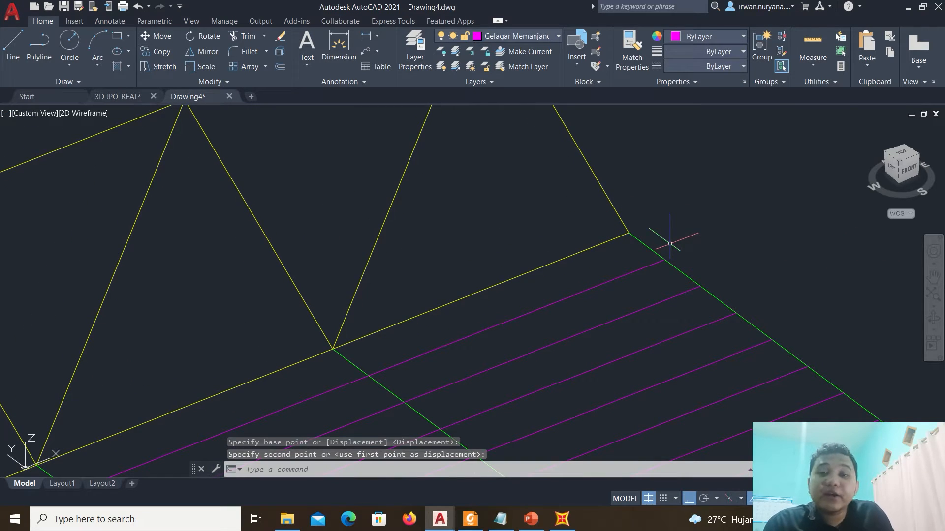
key("Escape")
Copy the truss group from its bottom corner node to the opposite end of the first green cross girder
scroll(665, 244, "down", 6)
scroll(487, 364, "up", 3)
scroll(460, 267, "up", 3)
left_click(363, 256)
left_click(325, 241)
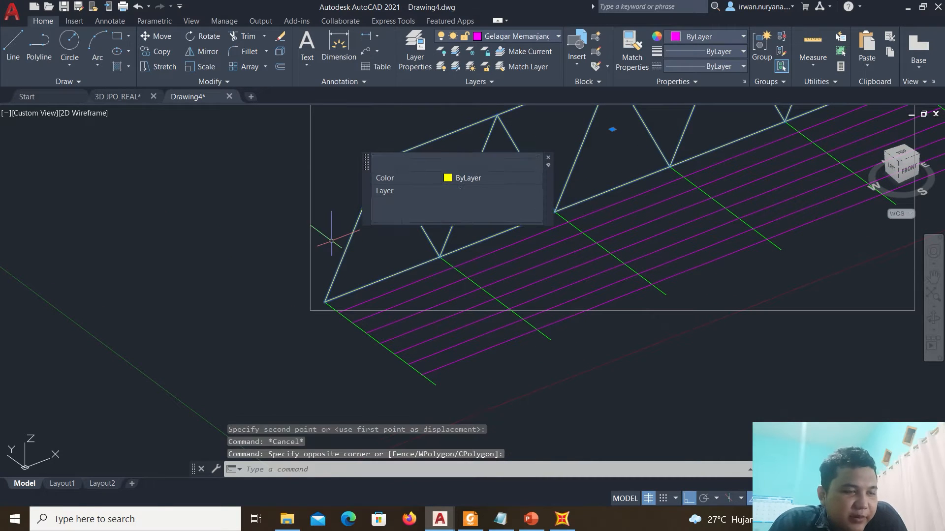
right_click(319, 241)
left_click(235, 332)
scroll(319, 302, "up", 2)
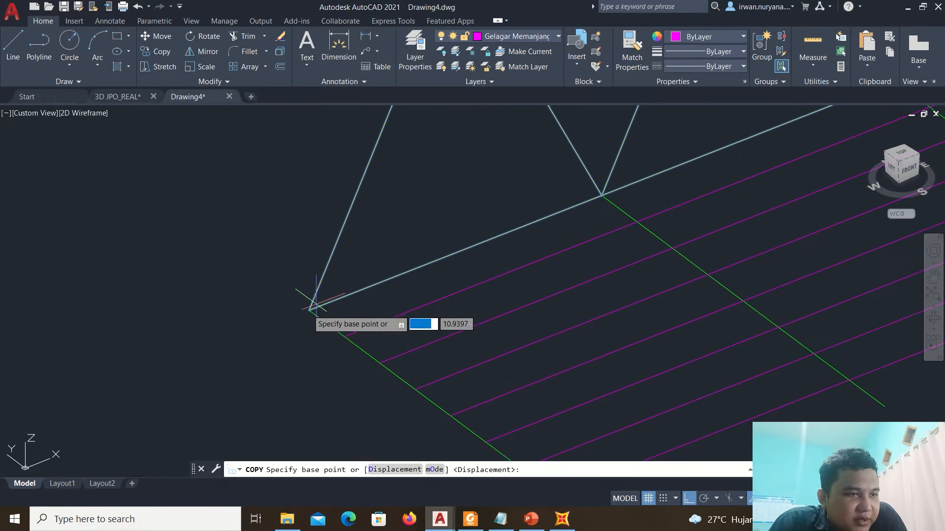
left_click(309, 309)
middle_click_drag(476, 388, 349, 243)
left_click(463, 375)
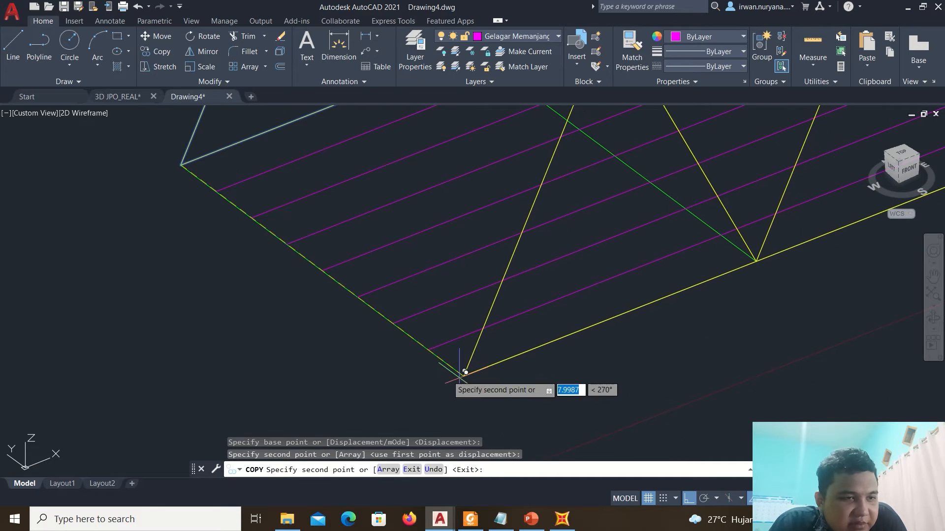
key("Escape")
Draw a line from the origin 0,0 about 6.6 units long in the negative Y direction
scroll(423, 291, "down", 5)
middle_click_drag(529, 237, 719, 271, "shift")
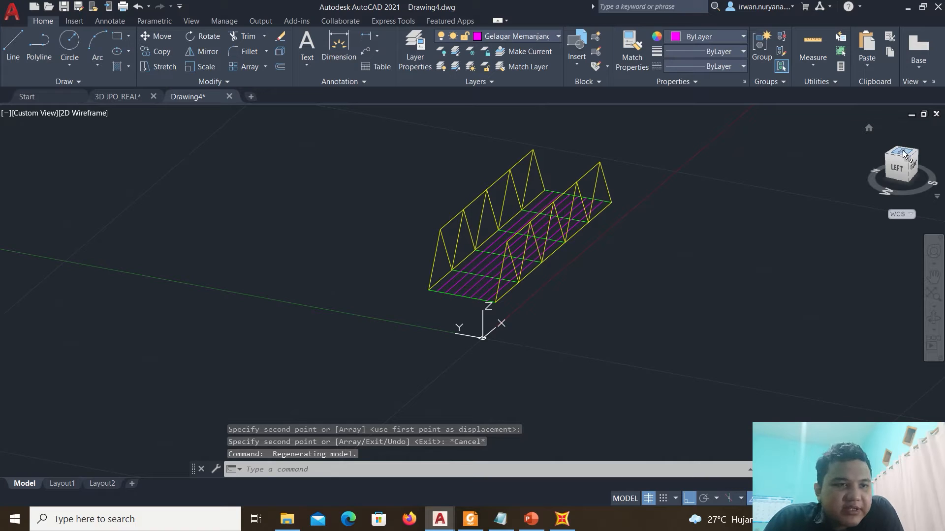
left_click(13, 45)
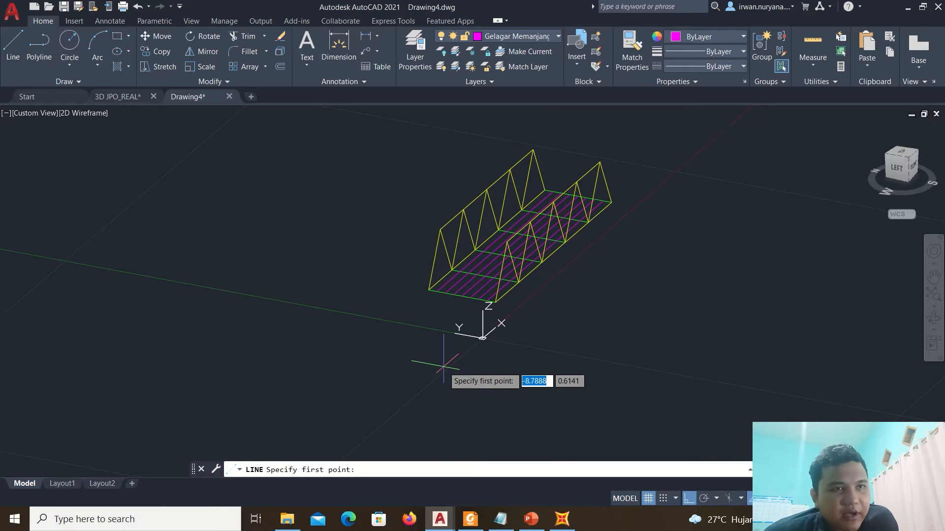
type("0,0")
key("Return")
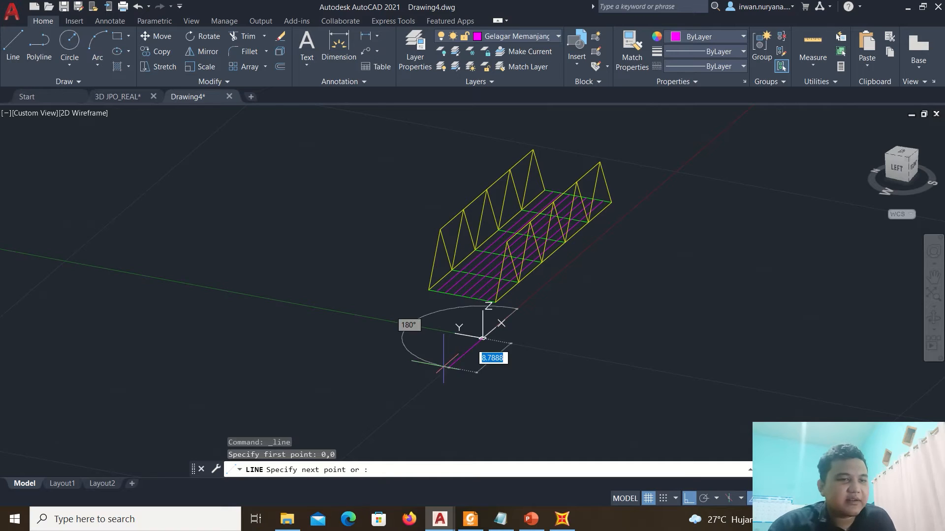
scroll(517, 355, "up", 4)
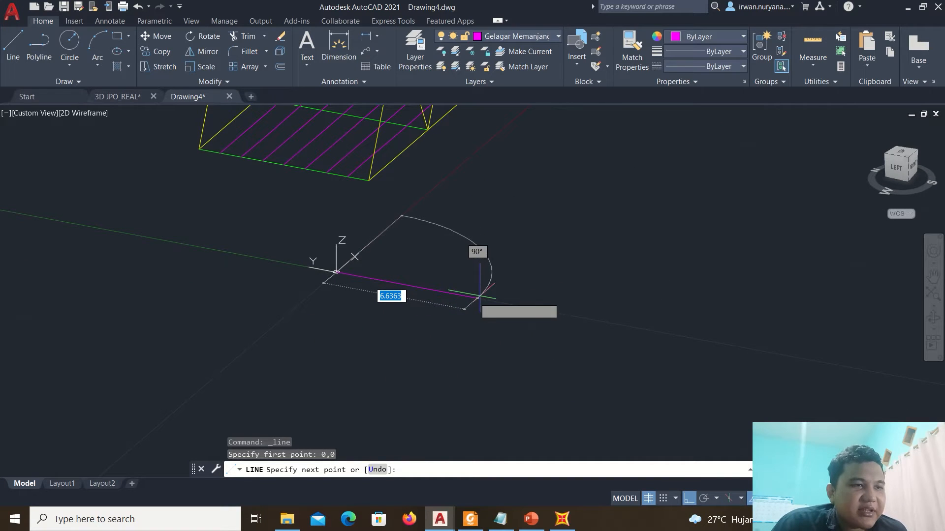
key("Escape")
Move the whole bridge model so the near bottom corner node of its front truss lands on the origin
scroll(367, 351, "down", 5)
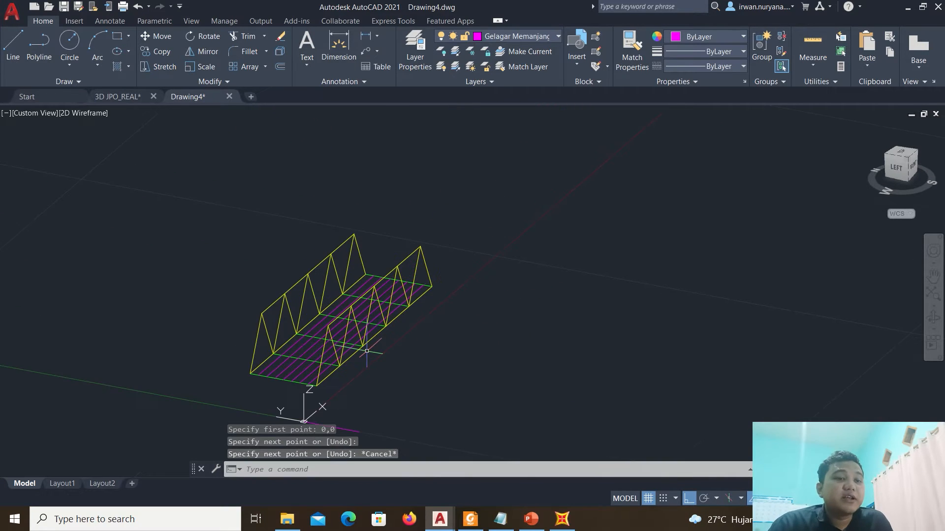
left_click(214, 213)
left_click(534, 402)
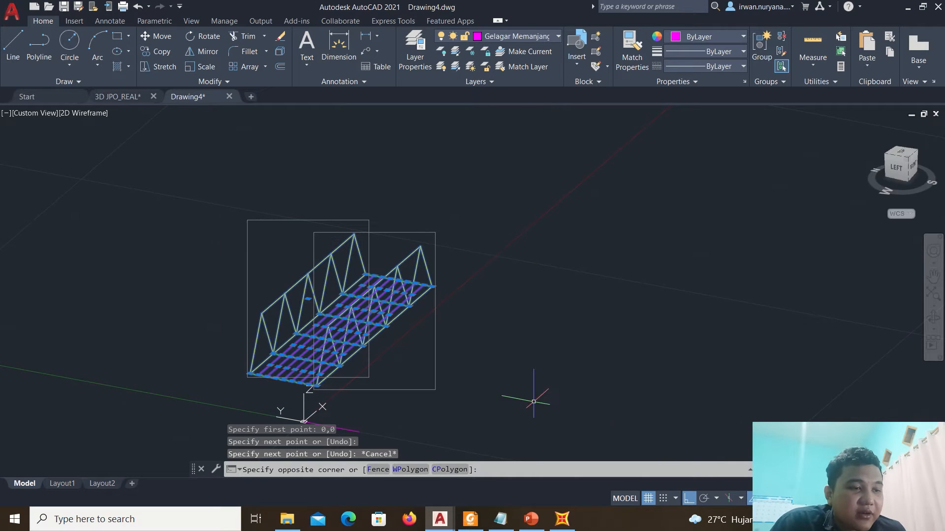
right_click(515, 408)
left_click(551, 226)
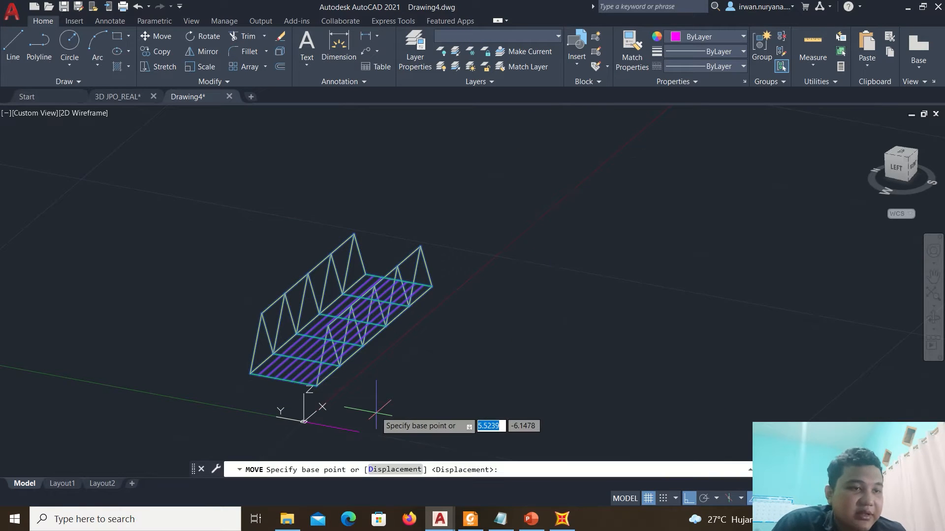
scroll(377, 393, "up", 3)
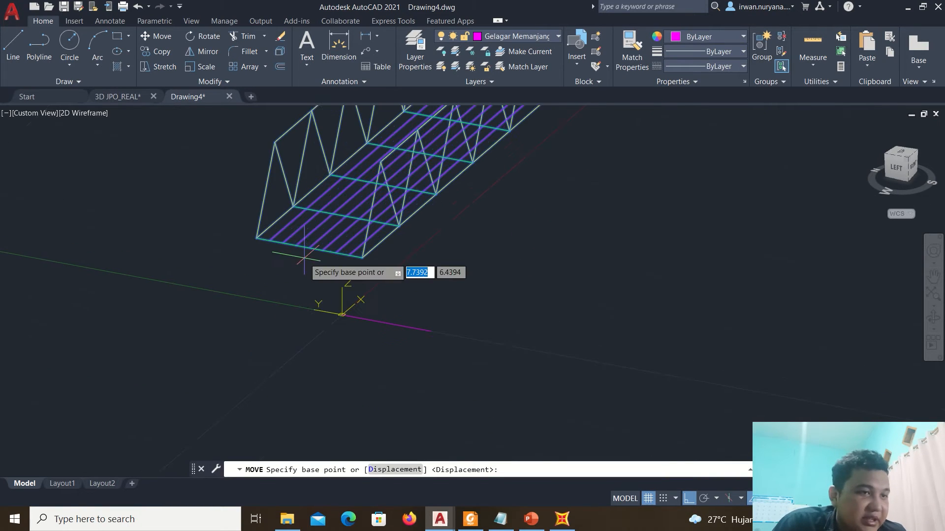
left_click(362, 258)
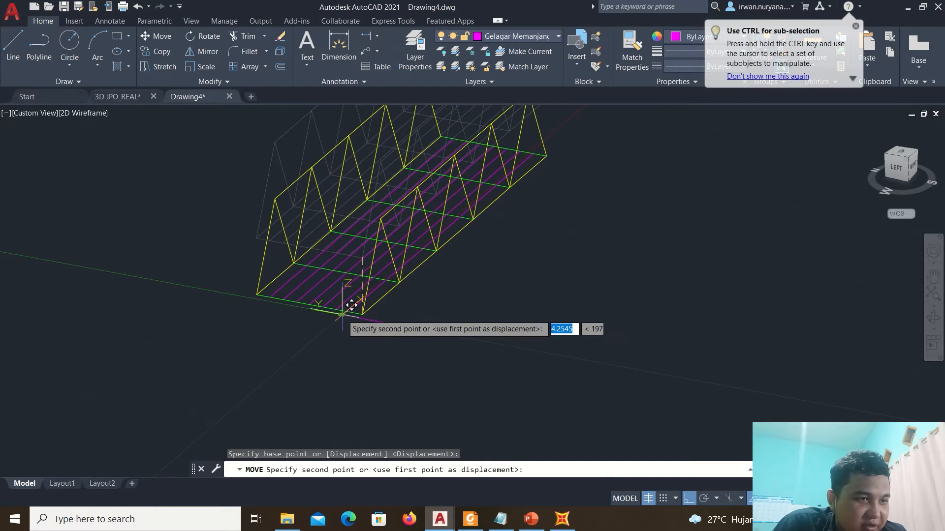
scroll(351, 305, "up", 4)
Erase the helper line that runs from the origin along the negative Y direction
key("Escape")
left_click_drag(454, 345, 428, 312)
key("Delete")
scroll(433, 317, "down", 4)
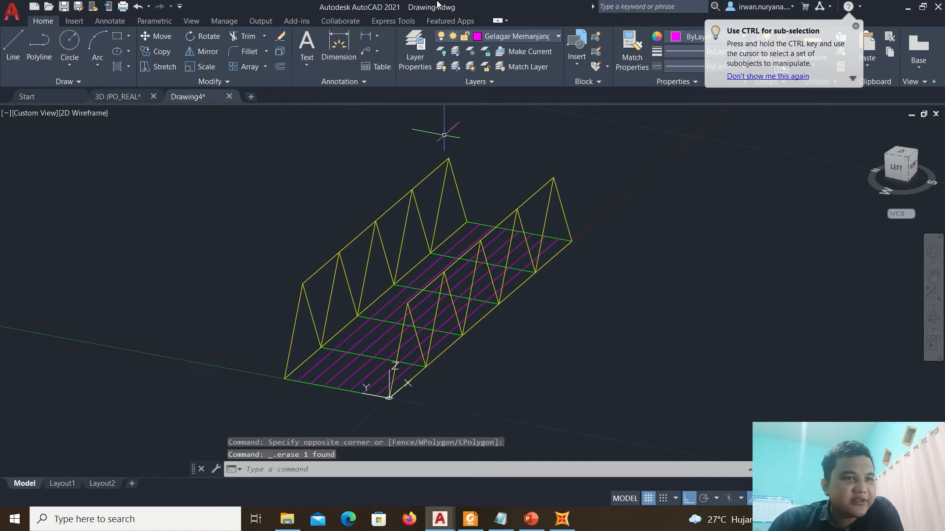
left_click(215, 241)
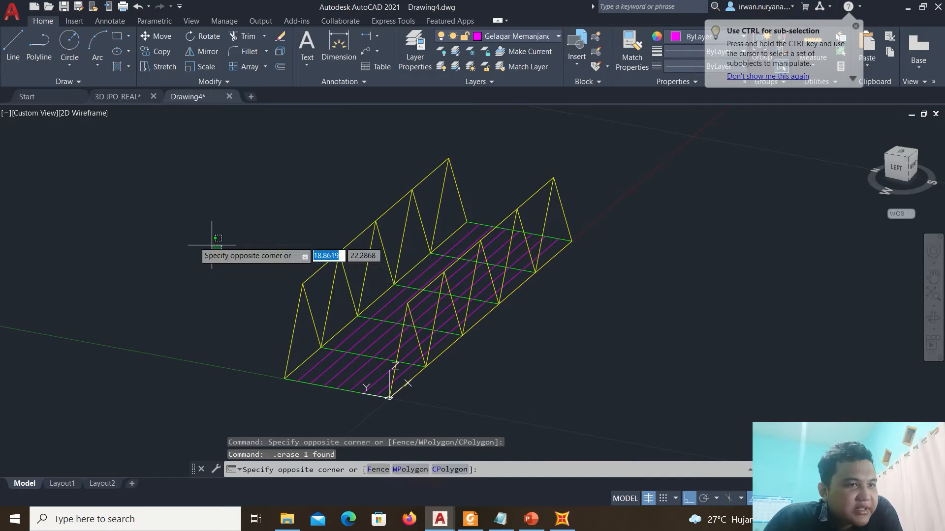
key("Escape")
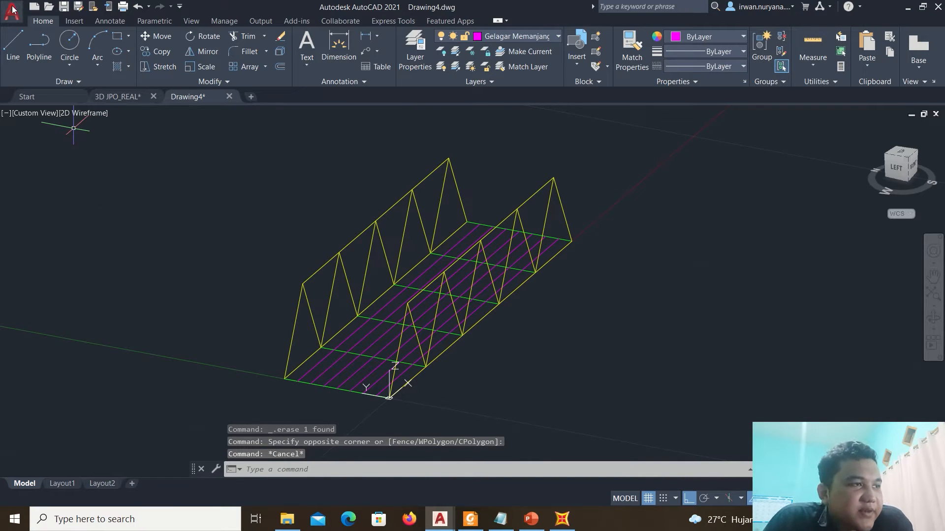
Save the drawing on drive E as an AutoCAD 2018 DXF file named JEMBATAN 30 M
left_click(12, 9)
key("Escape")
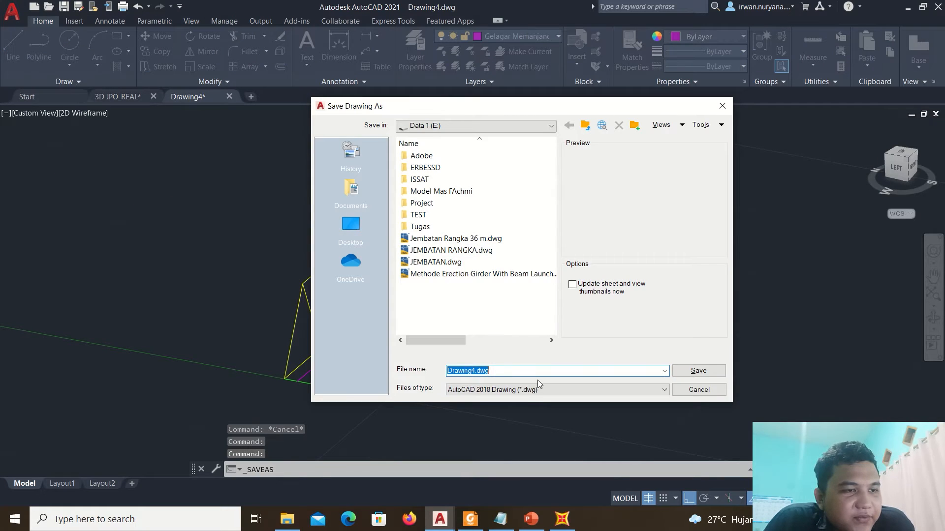
left_click(537, 389)
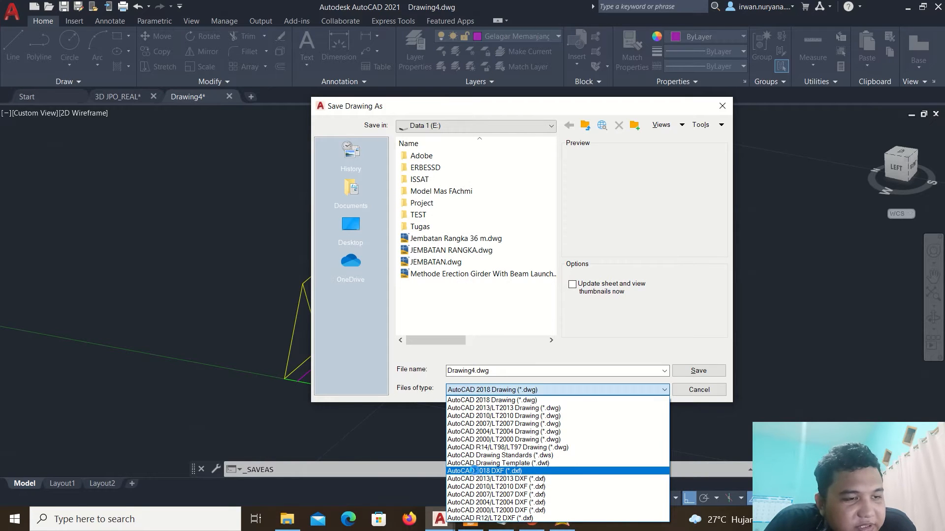
left_click(474, 471)
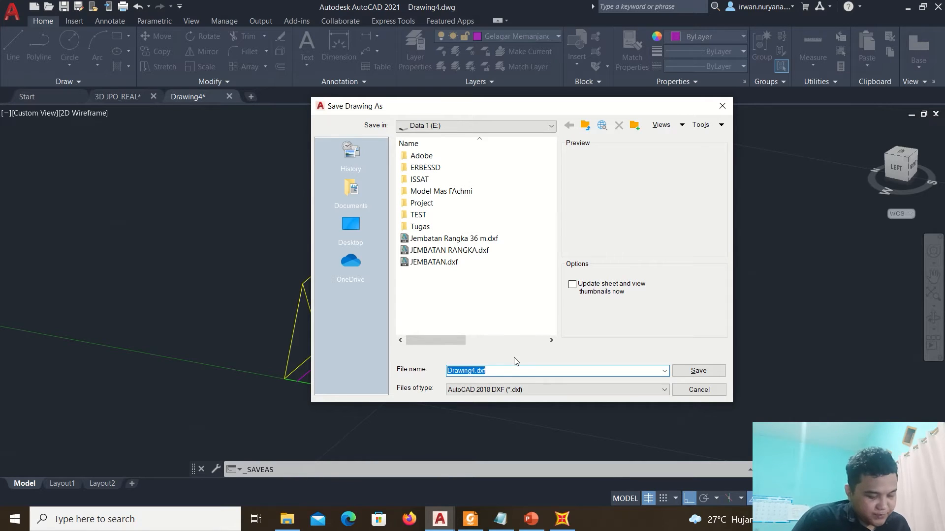
type("JEMBATAN 30 M")
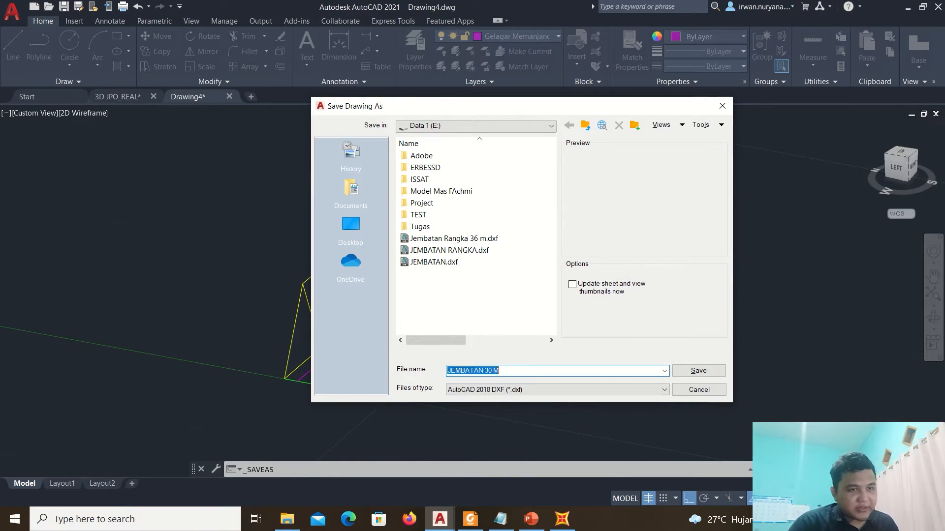
key("Return")
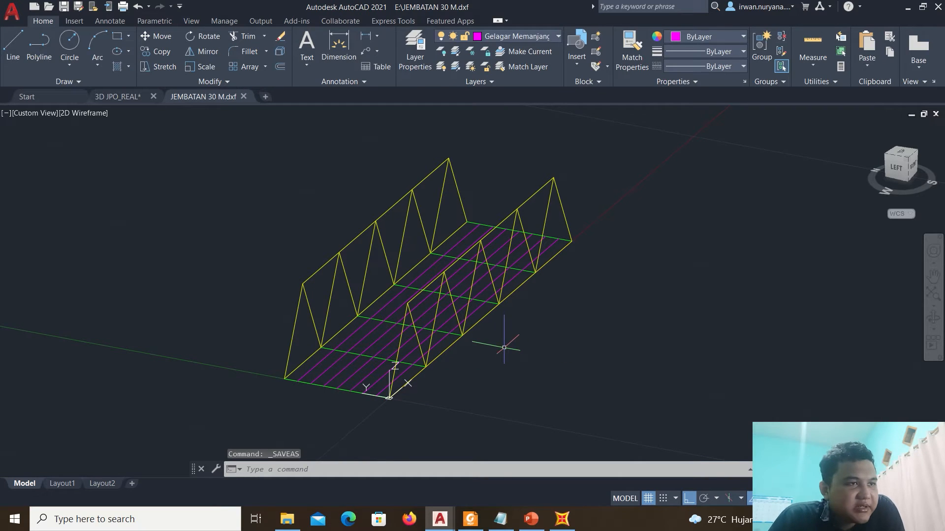
Save another copy of JEMBATAN 30 M in the AutoCAD 2018 Drawing (*.dwg) format
left_click(12, 12)
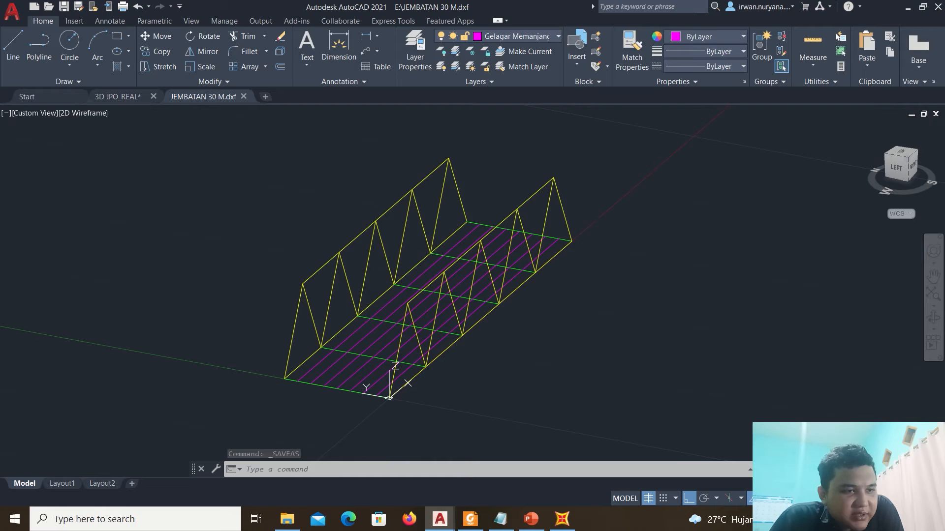
key("ctrl+shift+s")
left_click(621, 392)
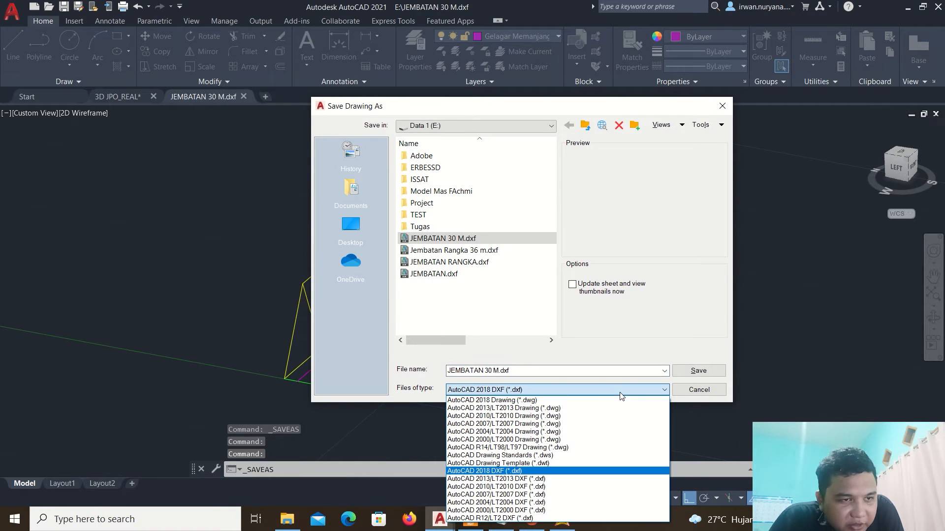
left_click(566, 399)
left_click(697, 369)
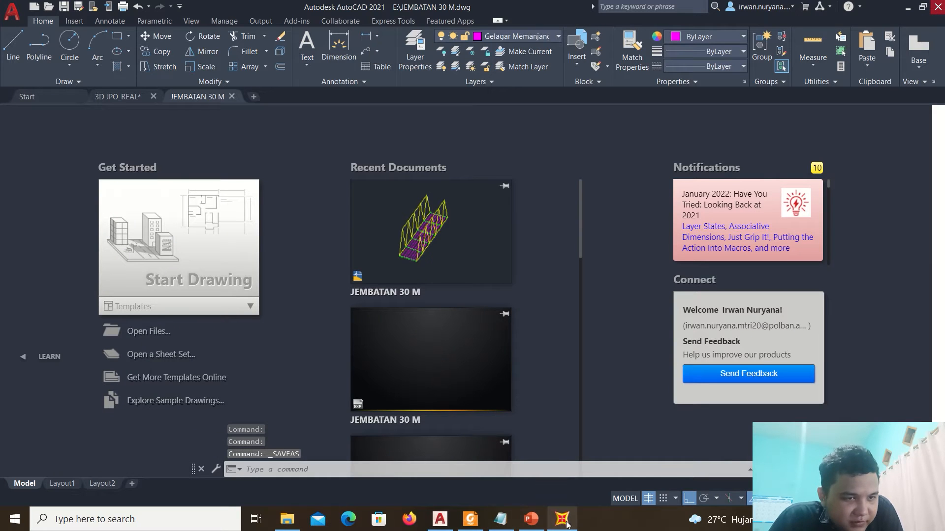
Cancel closing the 3D JPO_REAL drawing and switch to SAP2000
left_click(564, 521)
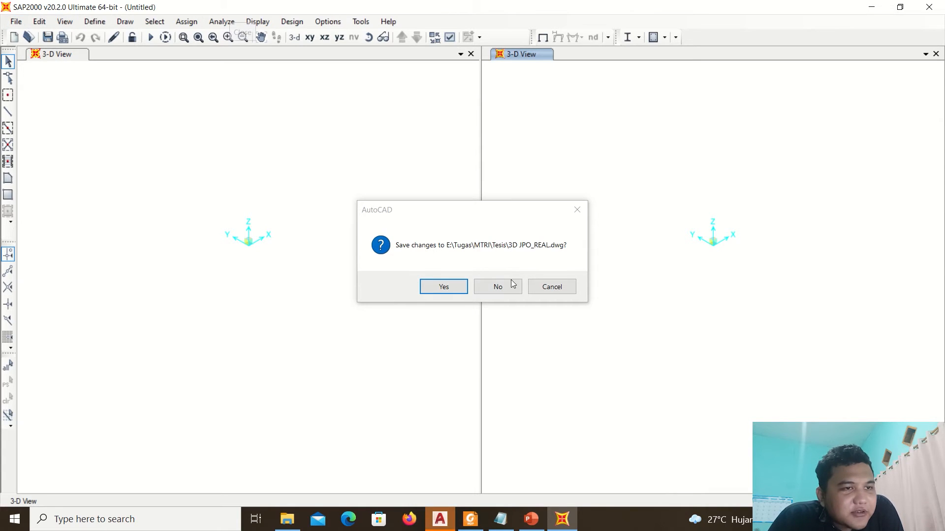
left_click(552, 287)
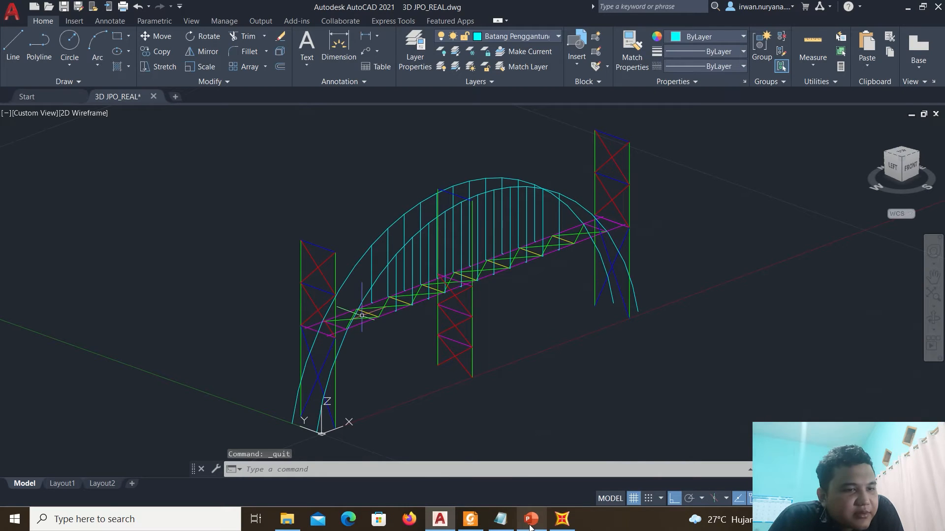
left_click(562, 520)
Rename the steel material A992Fy50 as bAJA in the material definitions
left_click(94, 23)
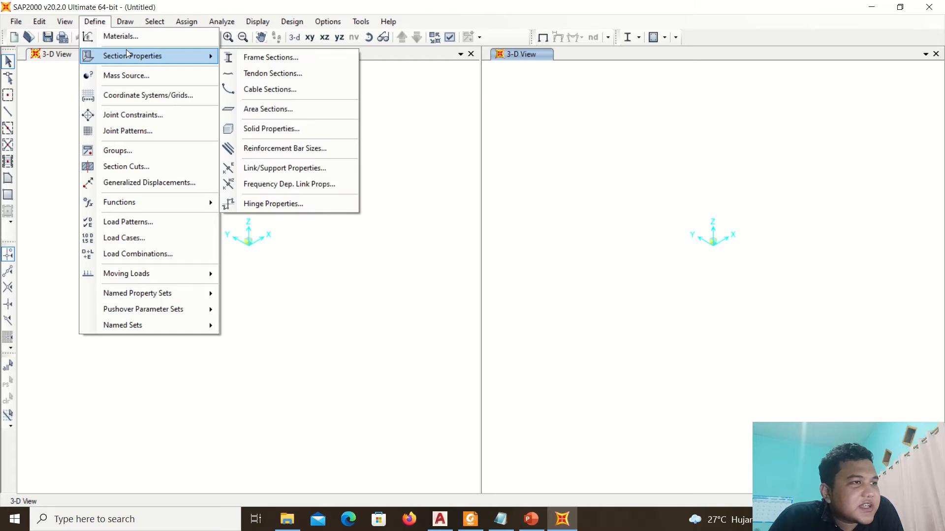
left_click(122, 36)
left_click(388, 227)
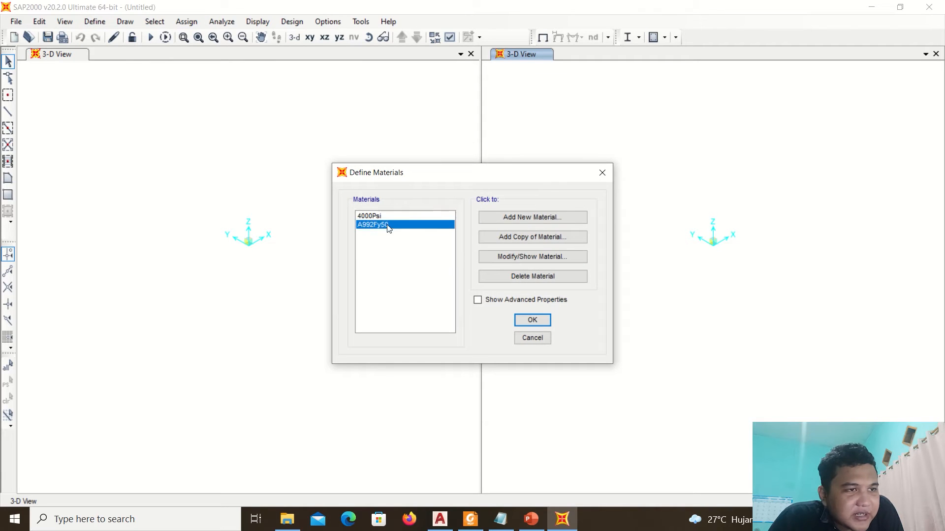
left_click(516, 257)
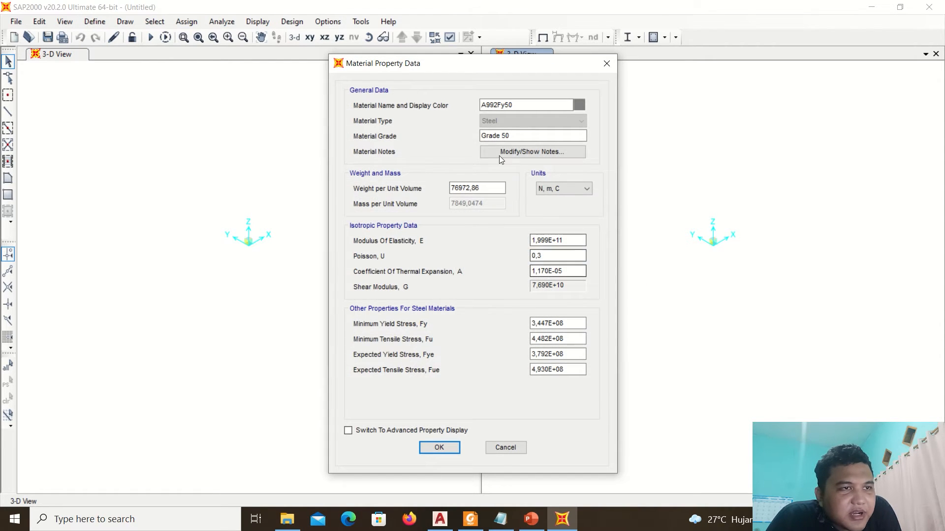
type("bAJA")
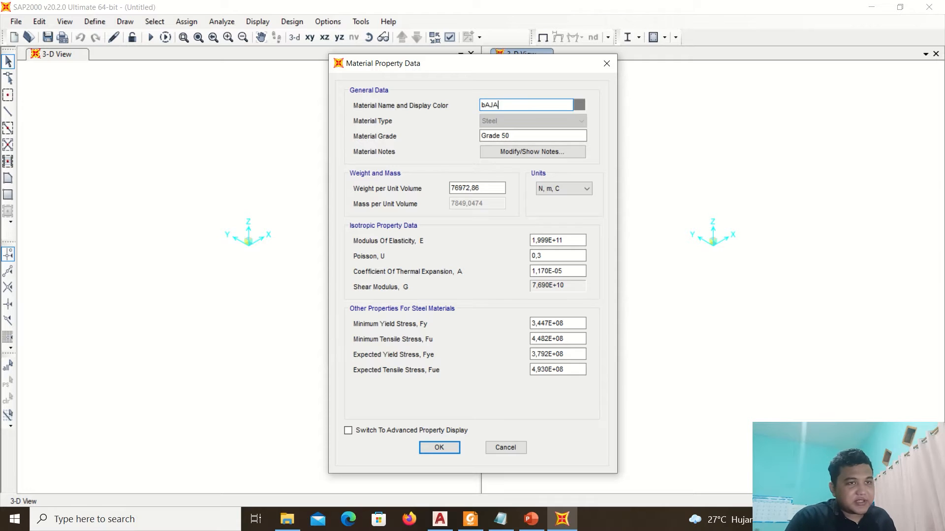
key("Return")
left_click(538, 322)
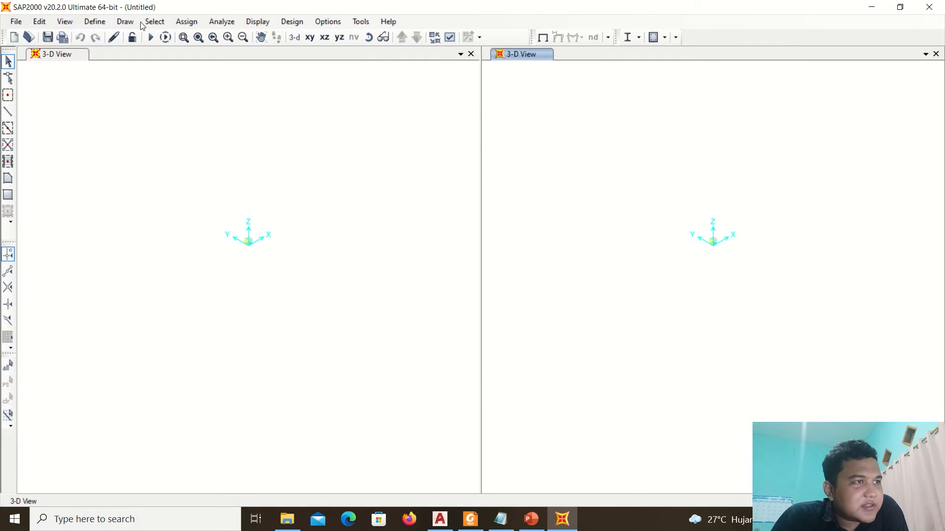
left_click(95, 22)
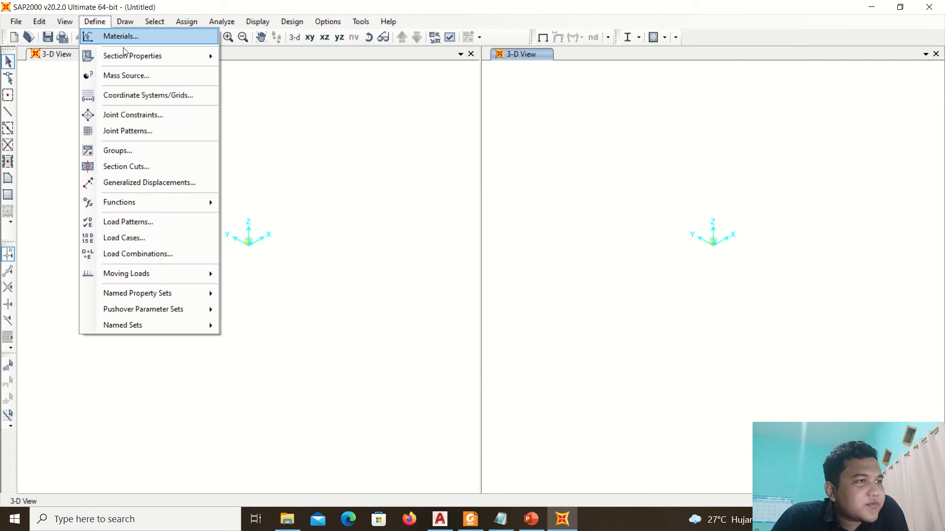
mouse_move(126, 56)
left_click(256, 56)
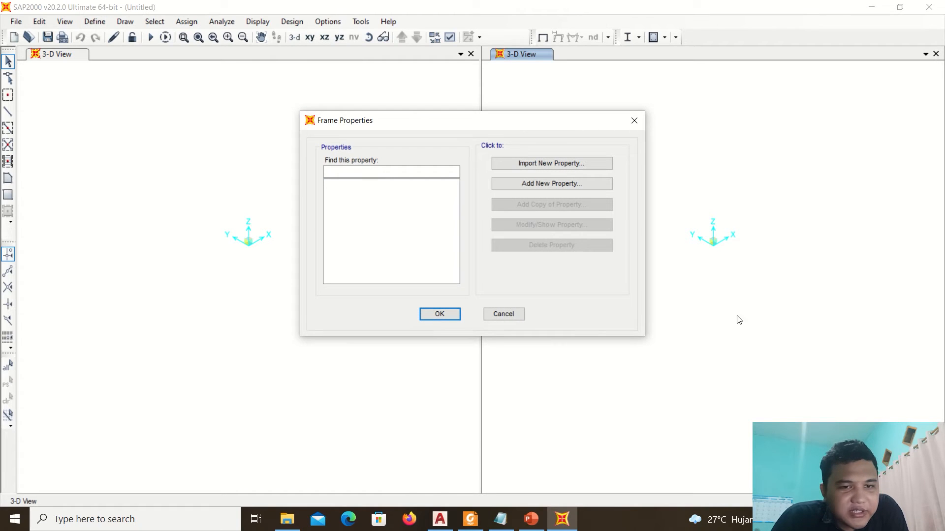
left_click(502, 312)
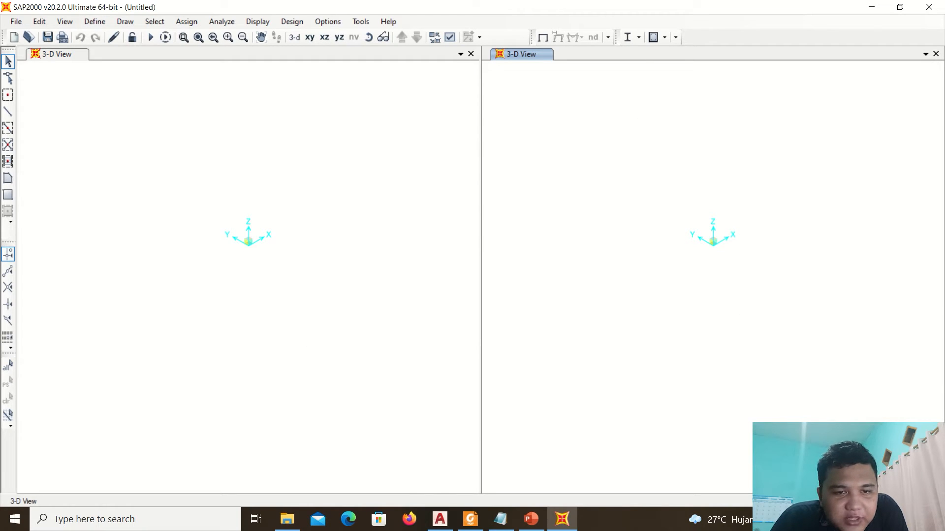
Change the model's length unit to millimetres
left_click(918, 501)
left_click(910, 434)
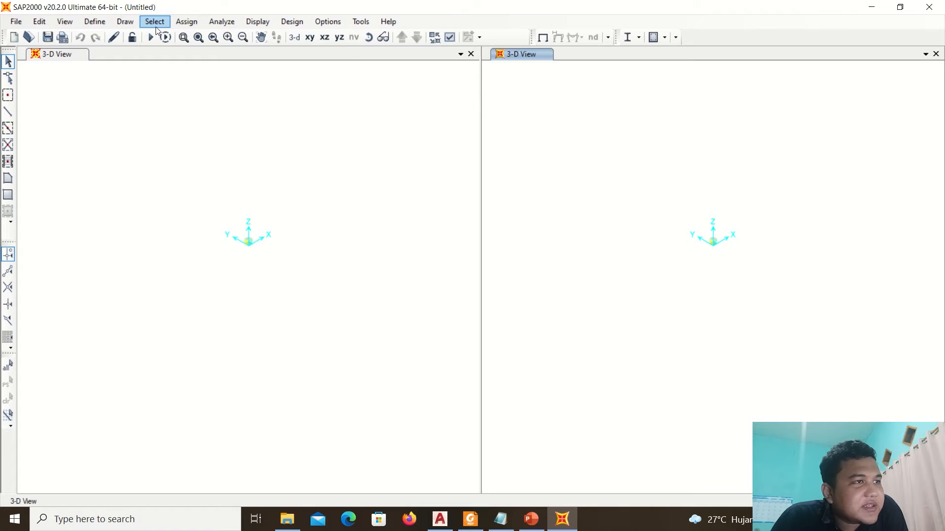
left_click(186, 22)
mouse_move(218, 47)
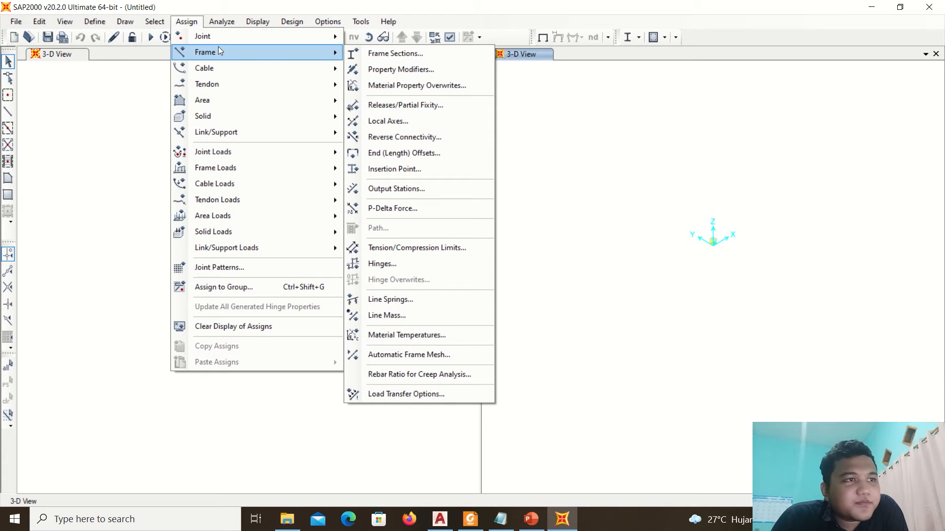
left_click(385, 54)
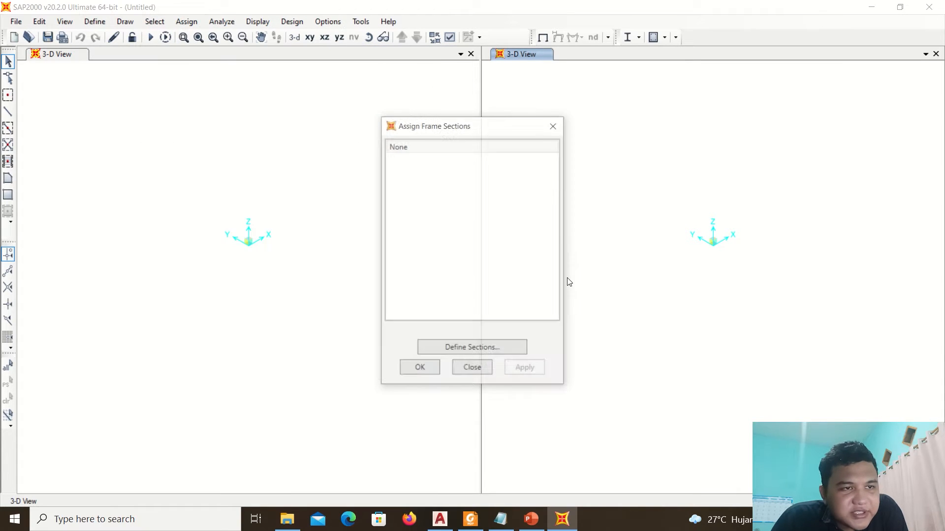
left_click(475, 372)
Add a new I/Wide Flange frame section property named h 300.300.10.15
left_click(154, 21)
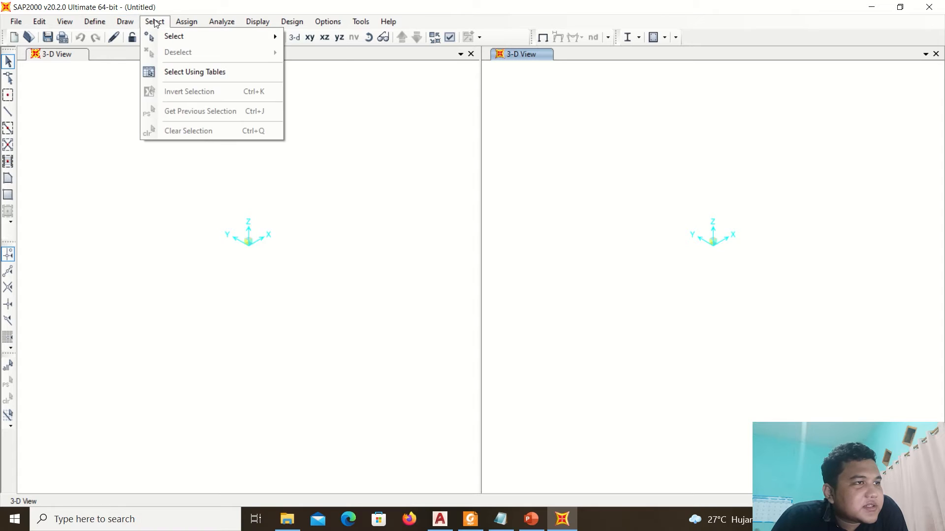
mouse_move(186, 22)
mouse_move(204, 52)
left_click(410, 53)
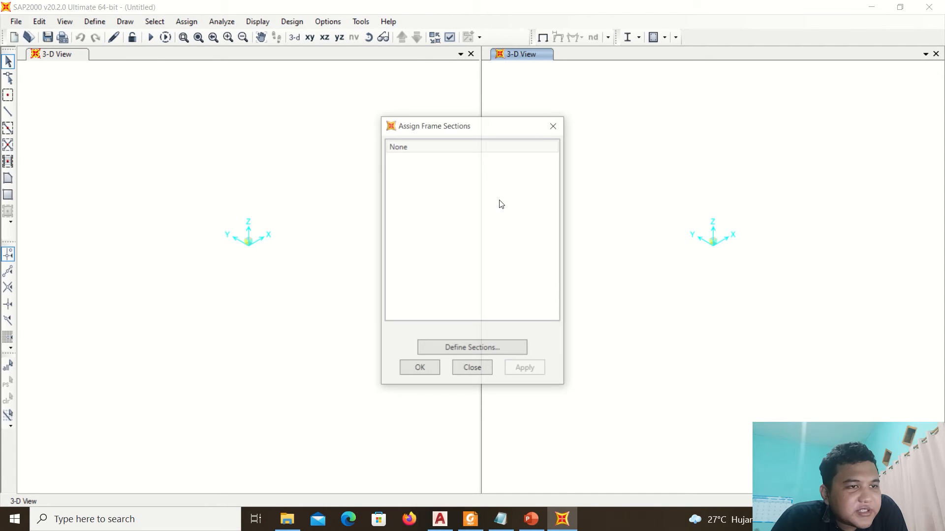
left_click(458, 349)
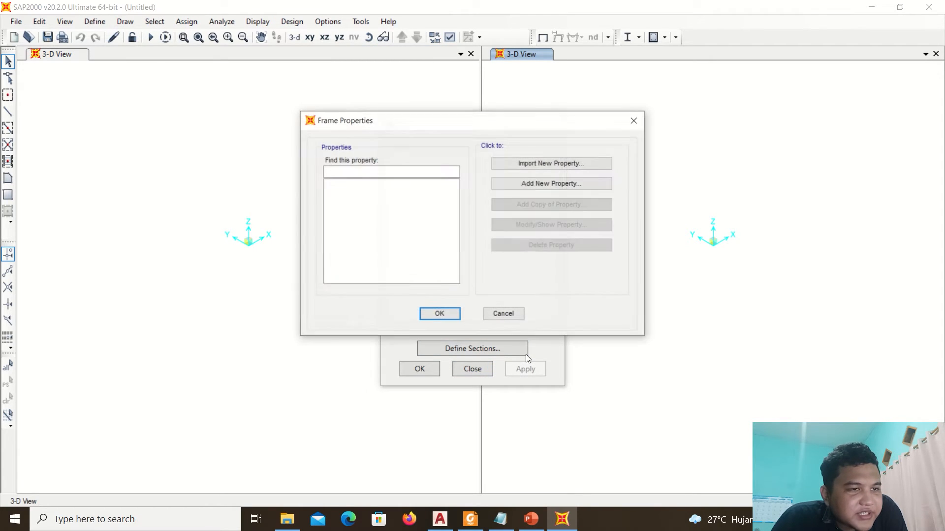
left_click(532, 185)
left_click(346, 213)
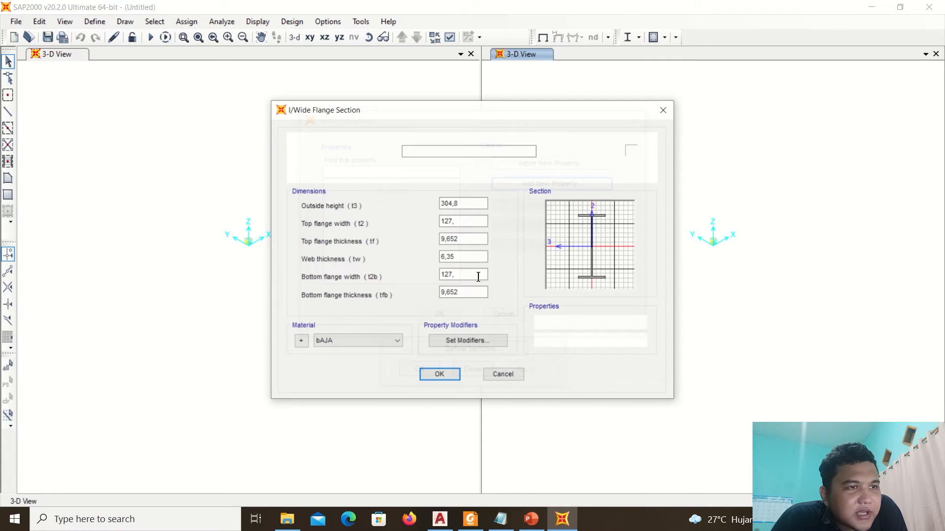
type("h 300.300.10.15")
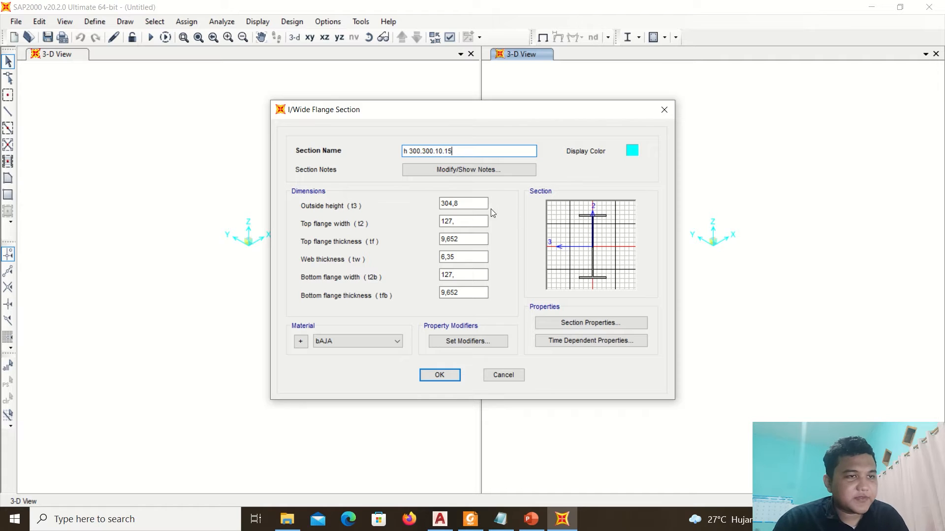
Set the h 300.300.10.15 section's outside height to 300, top flange to 300 wide and 15 thick, and web thickness to 10
double_click(462, 203)
type("300")
double_click(465, 222)
type("300")
key("Tab")
type("15")
key("Tab")
type("10")
Set the bottom flange to 300 wide and 15 thick and save the h 300.300.10.15 section
double_click(463, 275)
type("360")
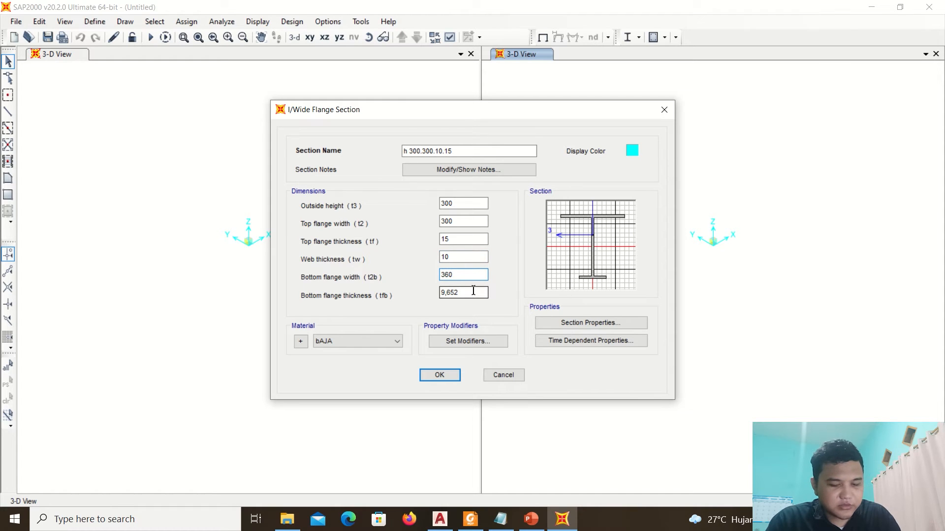
double_click(473, 293)
type("15")
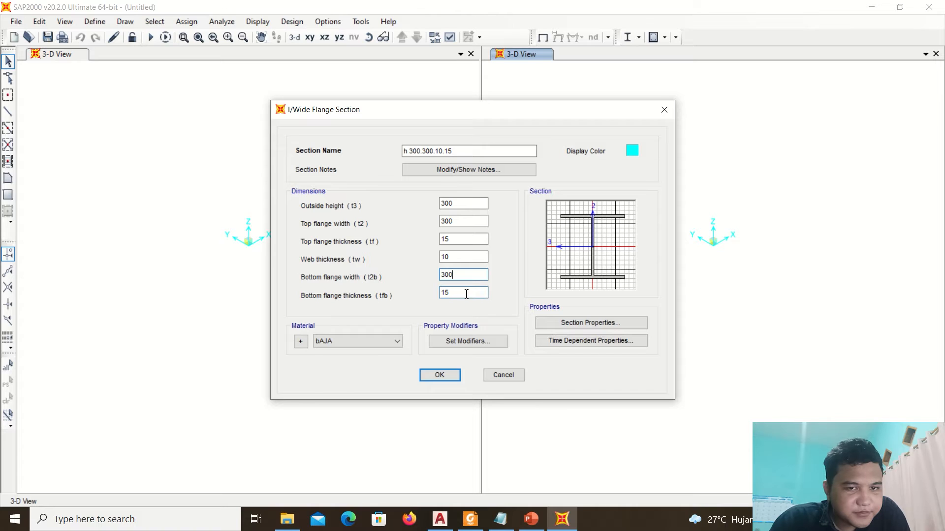
left_click(436, 375)
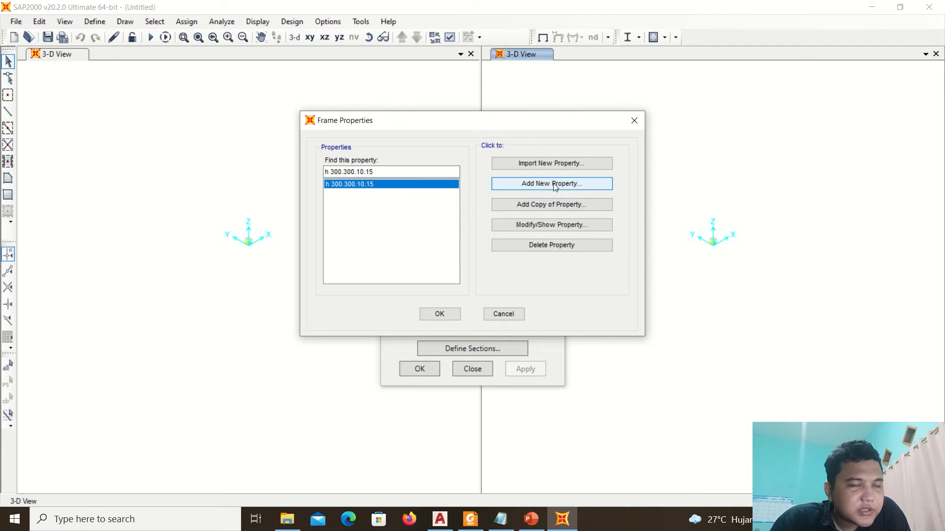
Add a new steel I/Wide Flange frame section named IWF 300.150.6.9
left_click(551, 185)
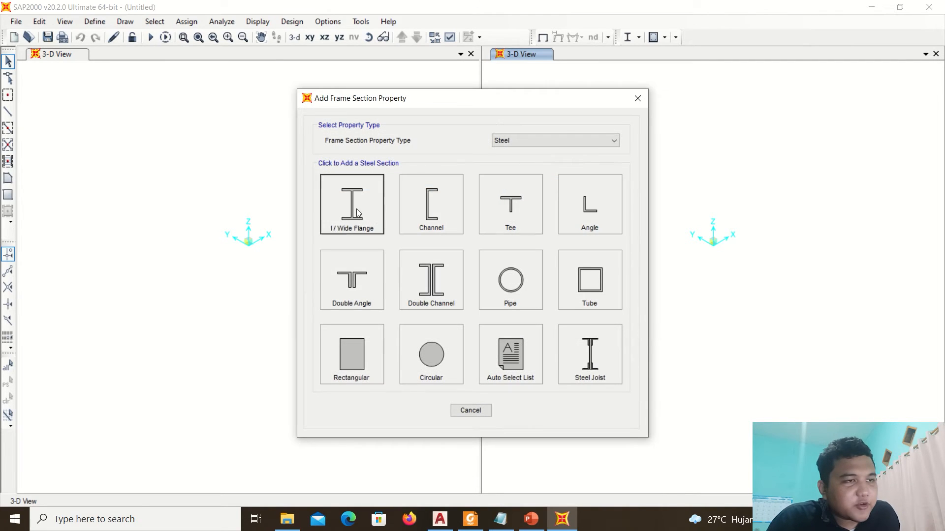
left_click(356, 209)
type("IWF 300.150.6.9")
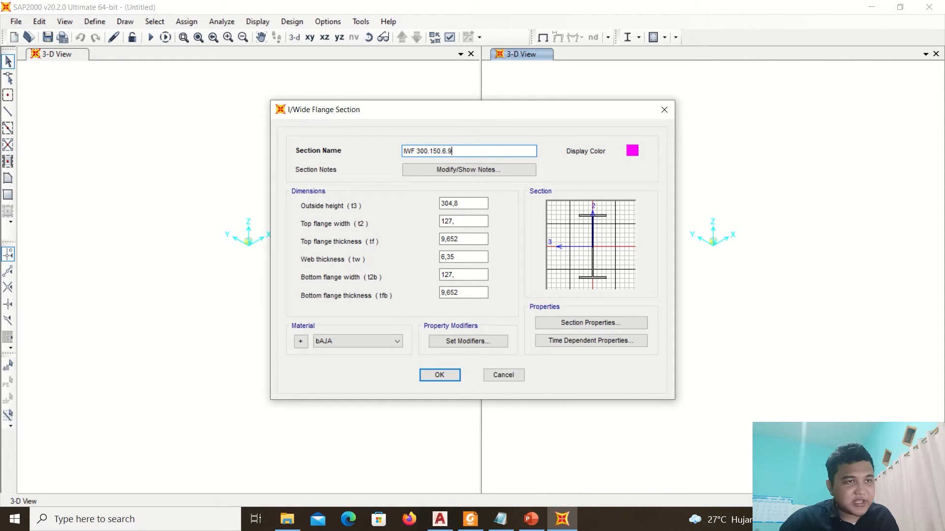
Set the IWF 300.150.6.9 section's outside height to 300, top flange to 150 wide and 9 thick, and web thickness to 6
double_click(479, 202)
type("300")
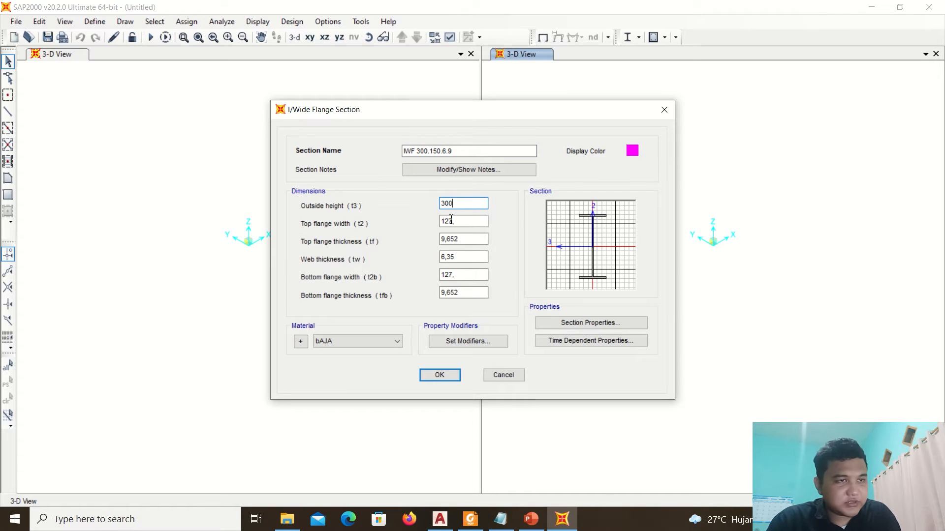
double_click(452, 219)
type("150")
key("Tab")
type("96")
double_click(463, 257)
type("6")
Set the bottom flange to 150 wide and 9 thick and save the IWF 300.150.6.9 section
key("Tab")
type("150")
key("Tab")
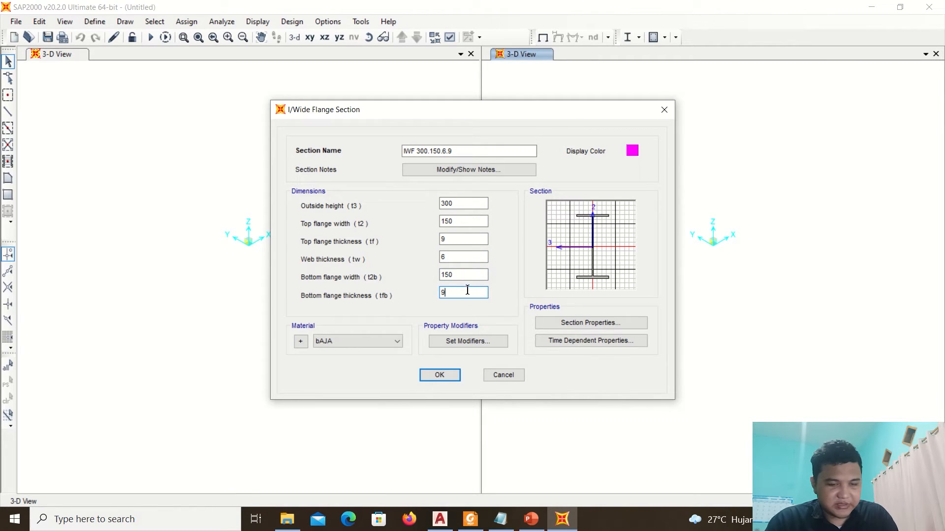
left_click(468, 240)
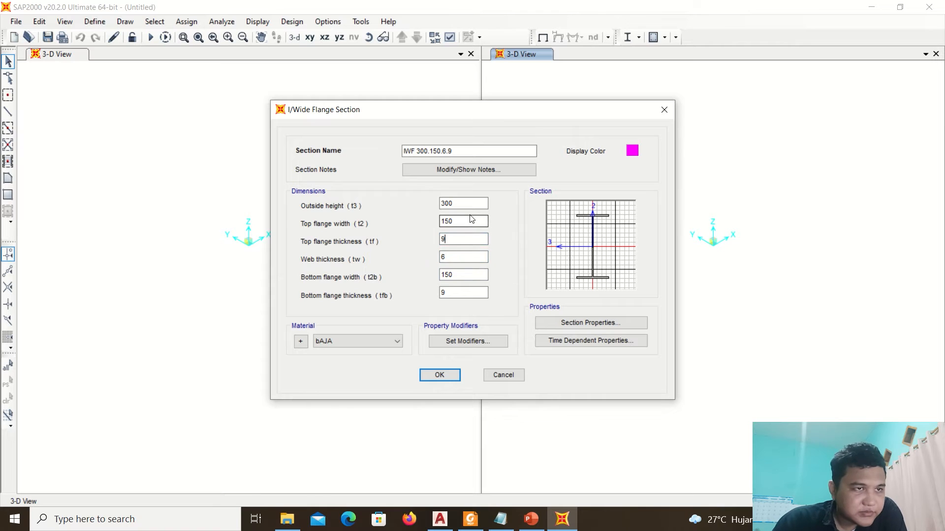
left_click(430, 378)
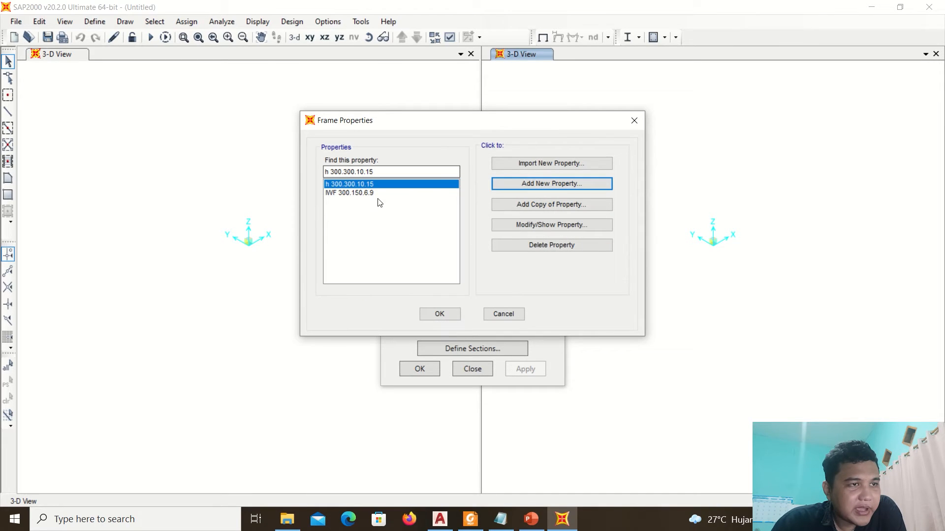
Add a new steel I/Wide Flange frame section named IWF 200.100
left_click(539, 181)
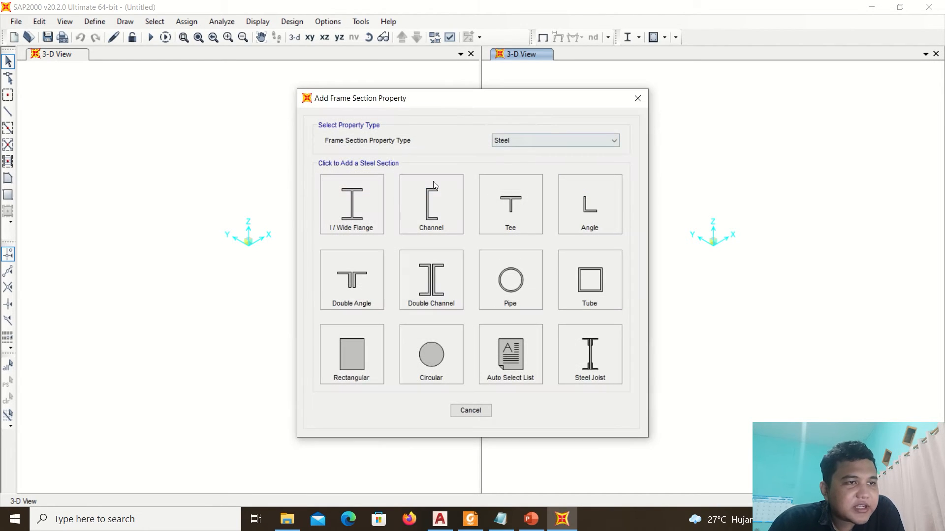
left_click(352, 206)
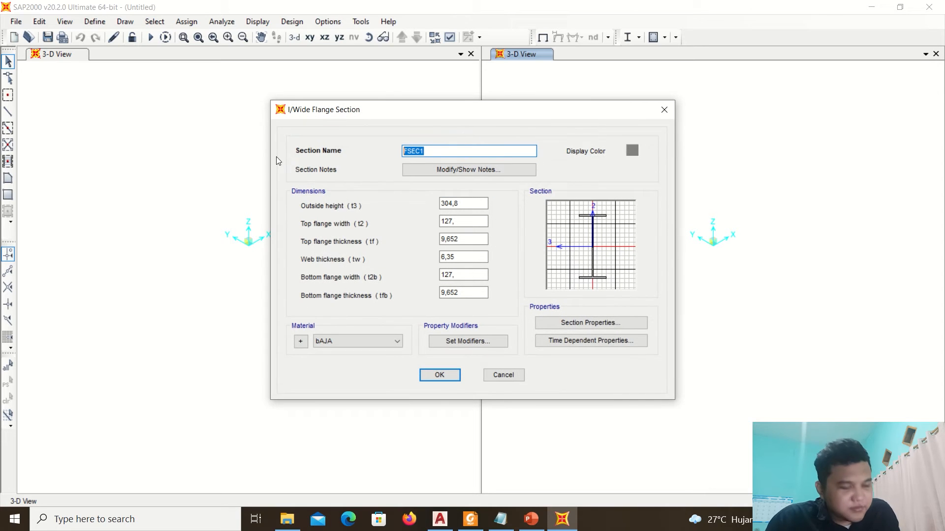
type("IWF ")
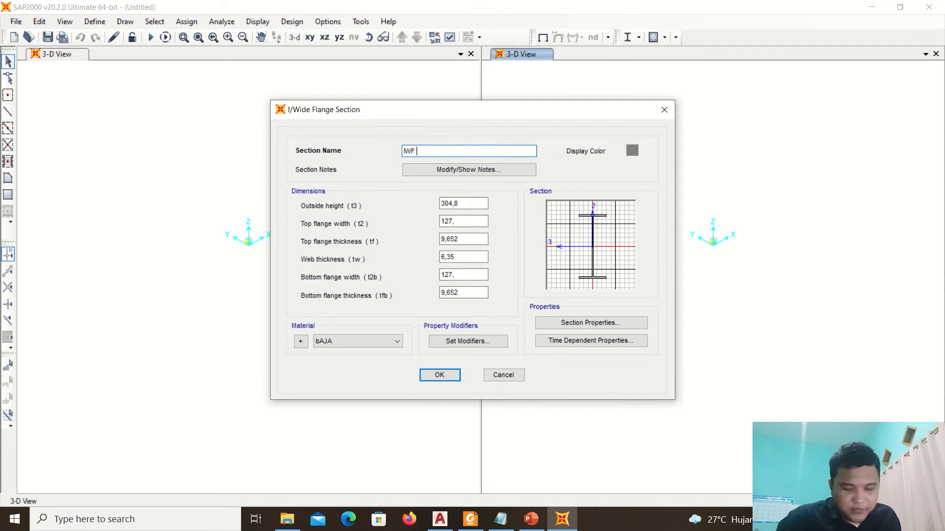
type("200.100")
Set the IWF 200.100 section's outside height to 200, top flange to 100 wide and 8 thick, and web thickness to 5,5
key("Tab")
key("Tab")
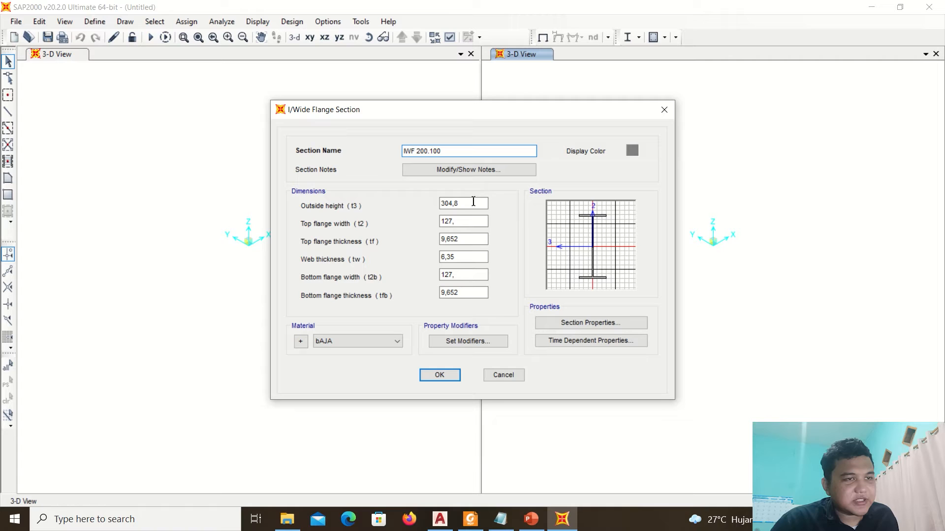
type("200")
key("Tab")
type("100")
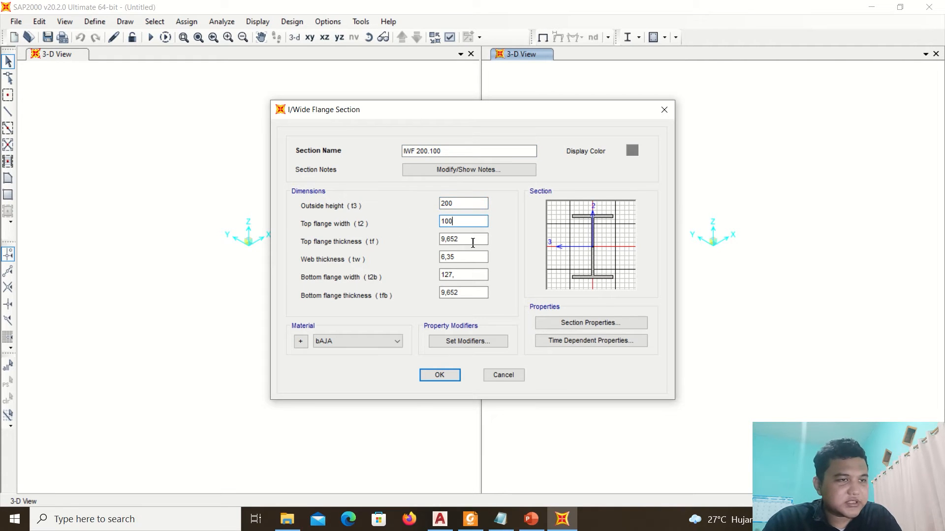
key("Tab")
type("8")
key("Tab")
type("5,5")
Set the IWF 200.100 bottom flange to 100 wide and 8 thick, save the section and finish the frame section definitions
key("Tab")
type("100")
key("Tab")
type("8")
left_click(480, 274)
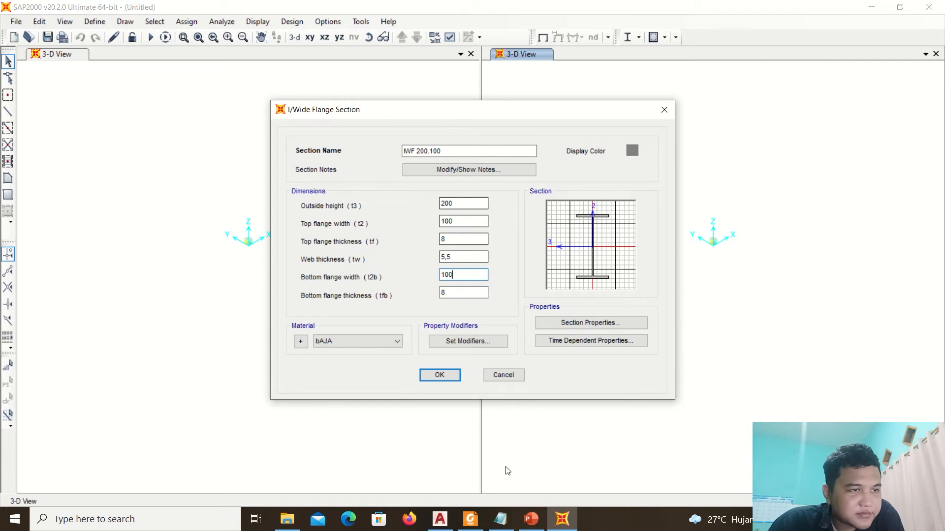
left_click(436, 375)
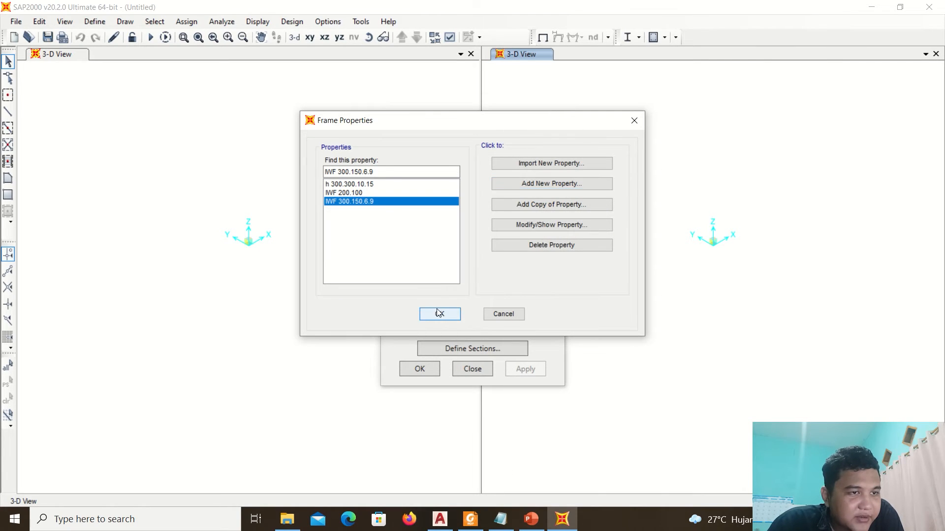
left_click(438, 313)
left_click(421, 369)
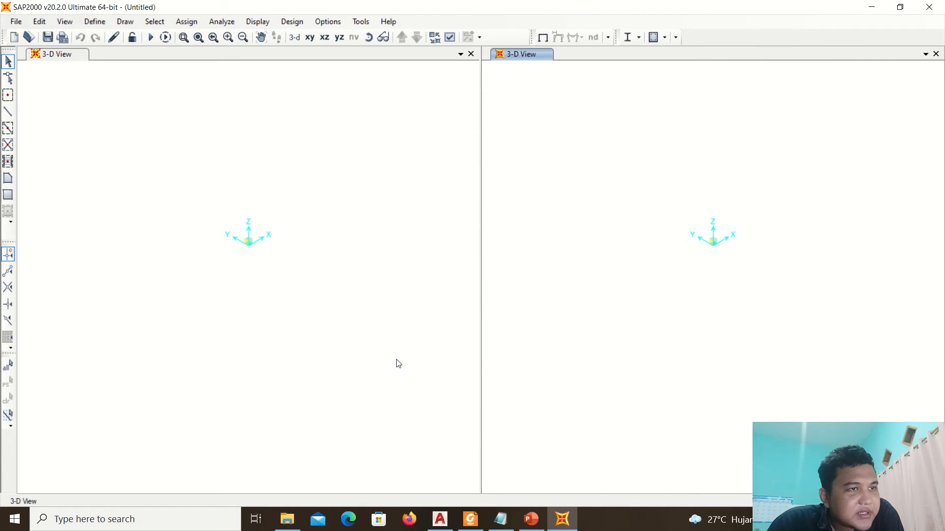
left_click(17, 22)
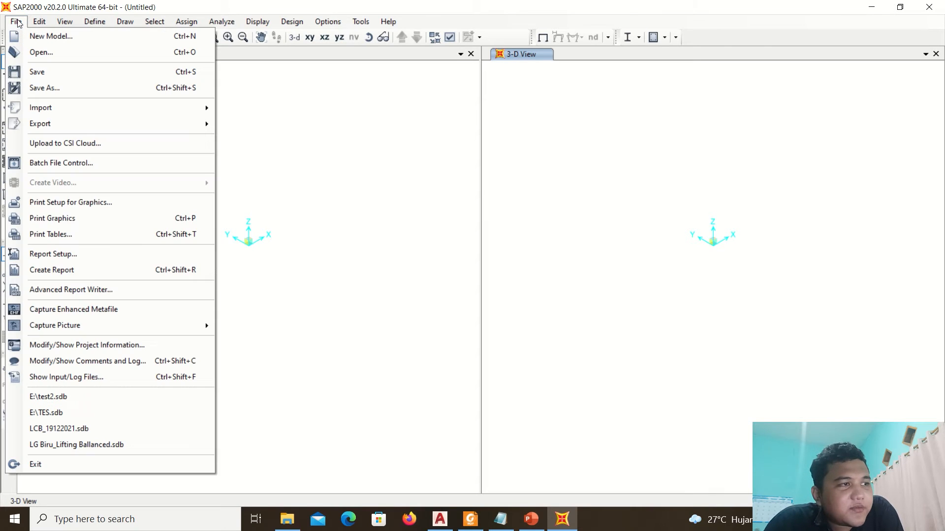
mouse_move(134, 108)
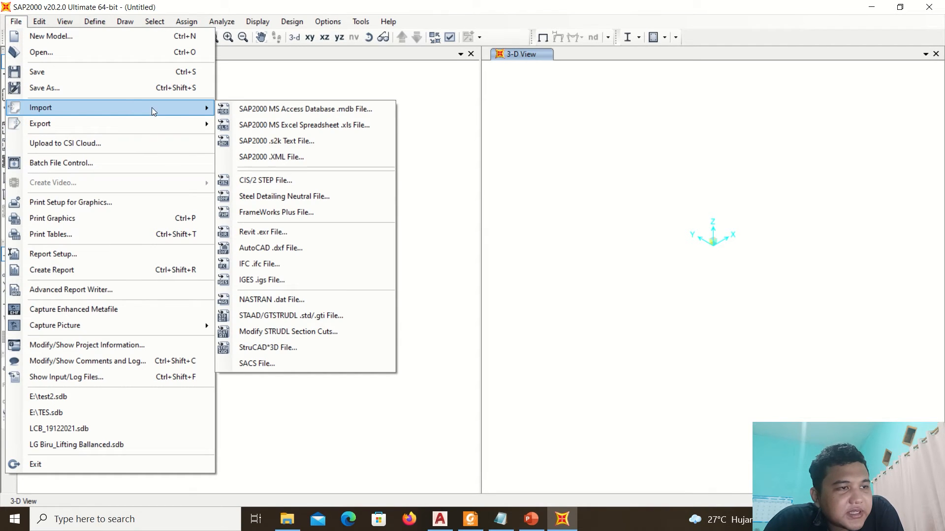
left_click(280, 248)
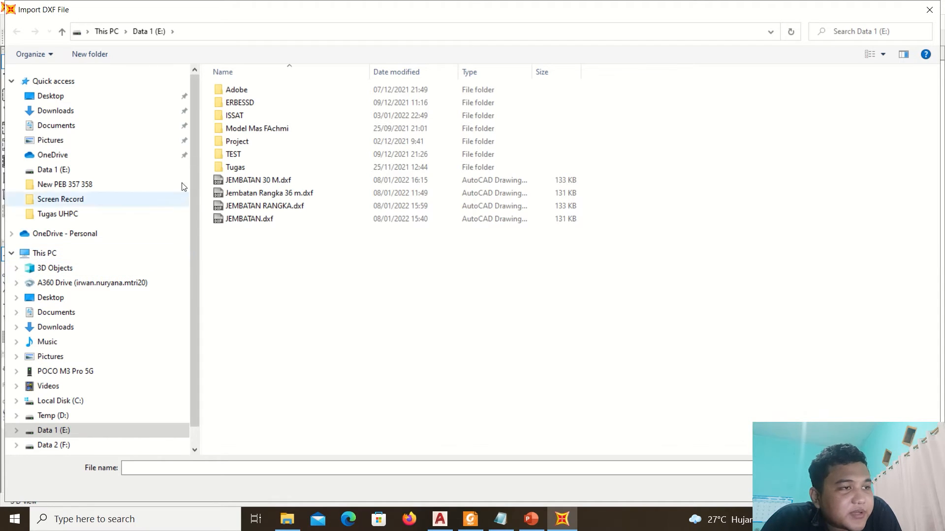
left_click(254, 187)
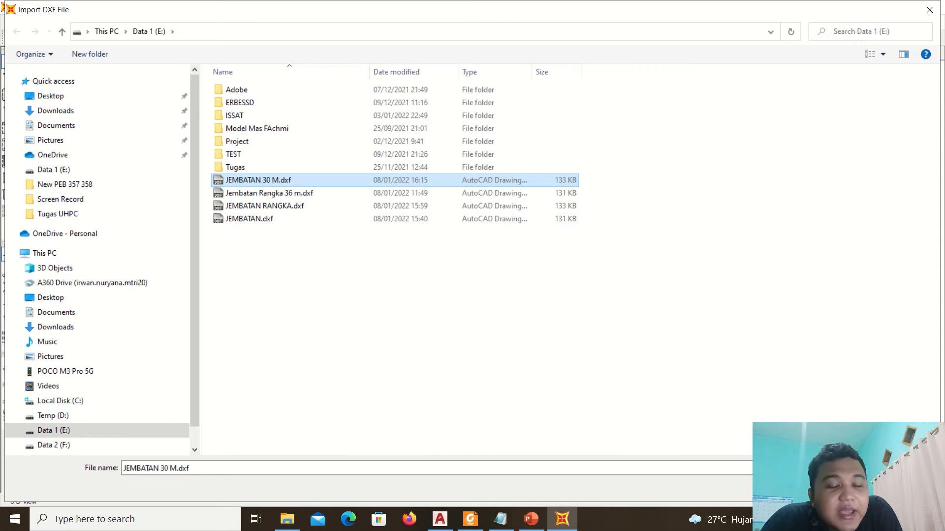
key("Return")
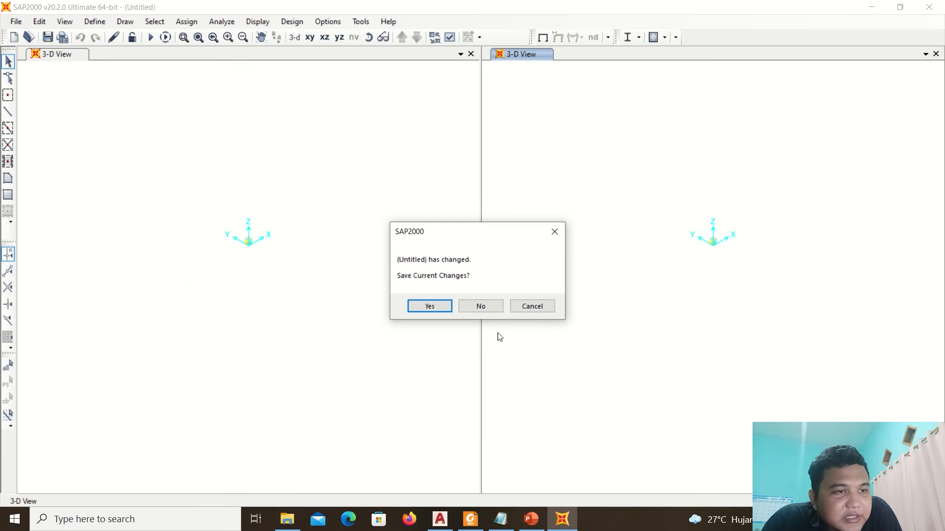
left_click(523, 307)
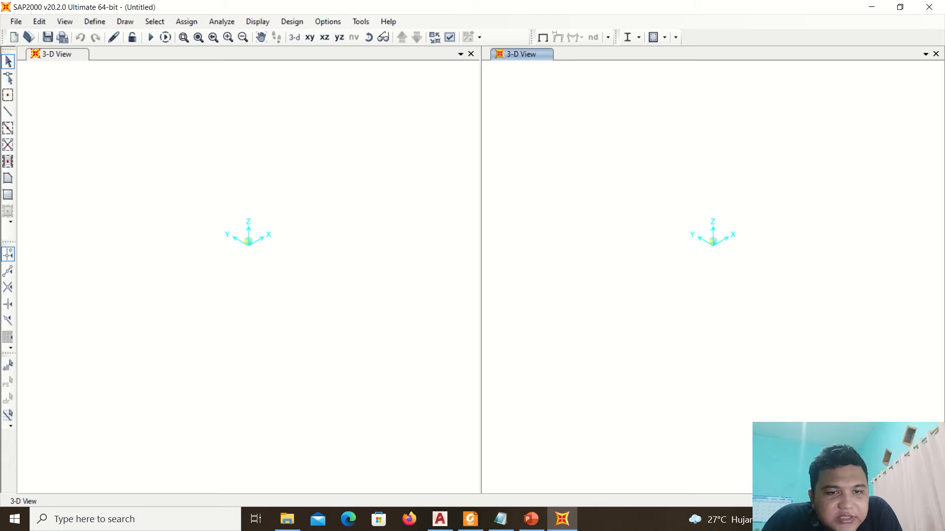
Set the model units to Kgf, m, C and choose JEMBATAN 30 M.dxf as the AutoCAD DXF file to import
left_click(917, 501)
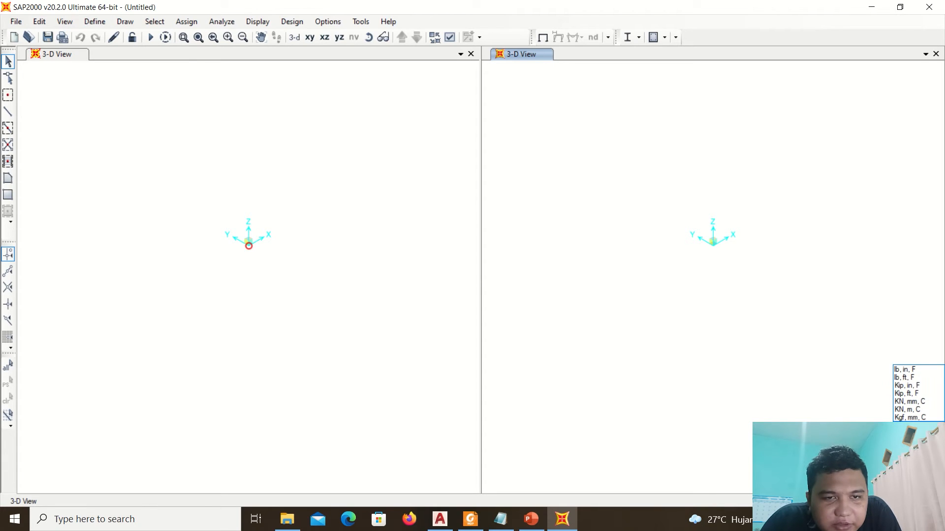
left_click(917, 428)
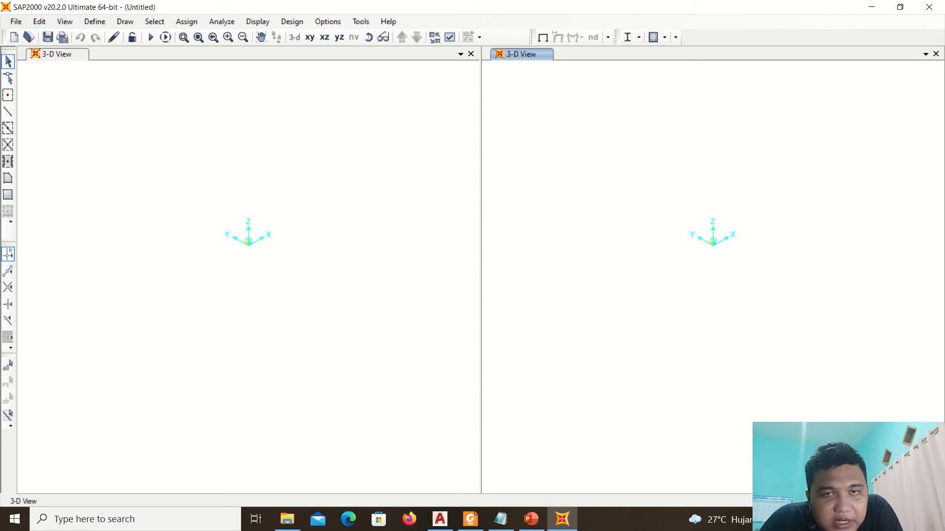
left_click(16, 22)
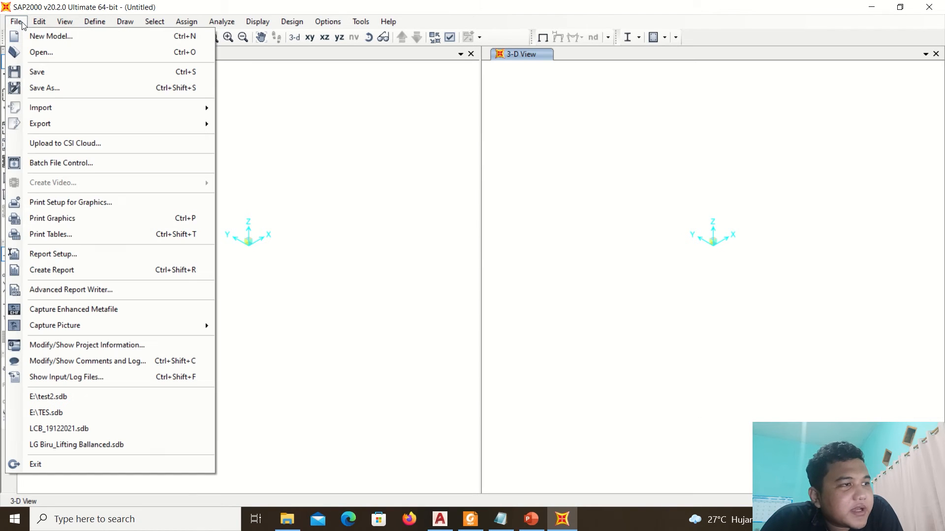
mouse_move(114, 105)
left_click(308, 247)
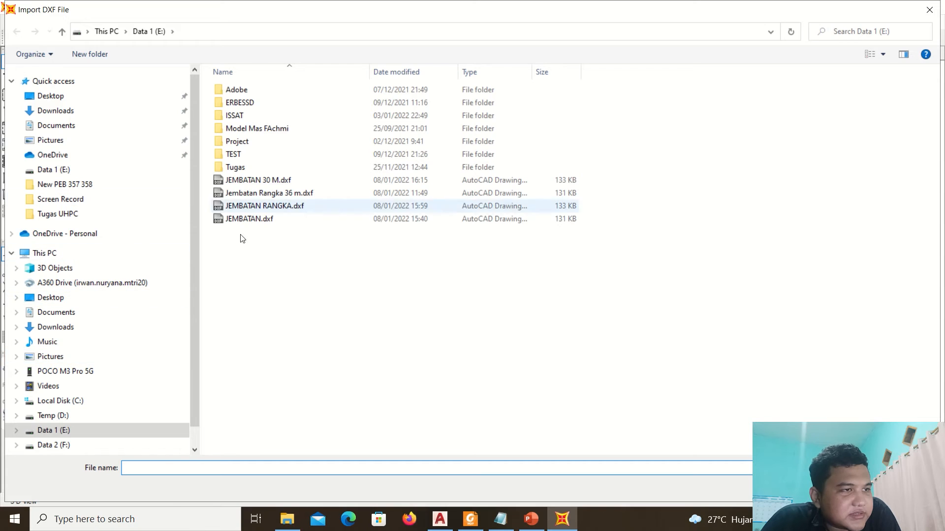
left_click(247, 181)
double_click(247, 181)
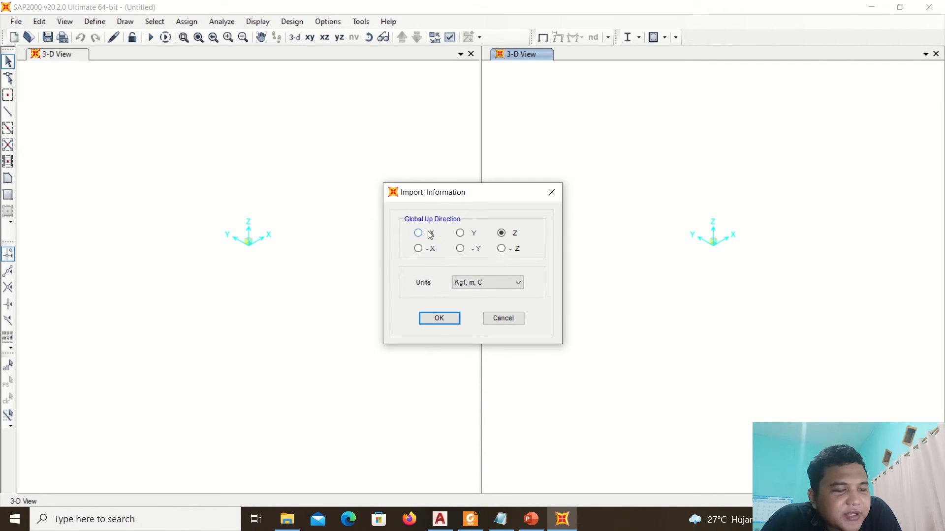
Accept the import settings with Z as the global up direction and Kgf, m, C units
mouse_move(421, 4)
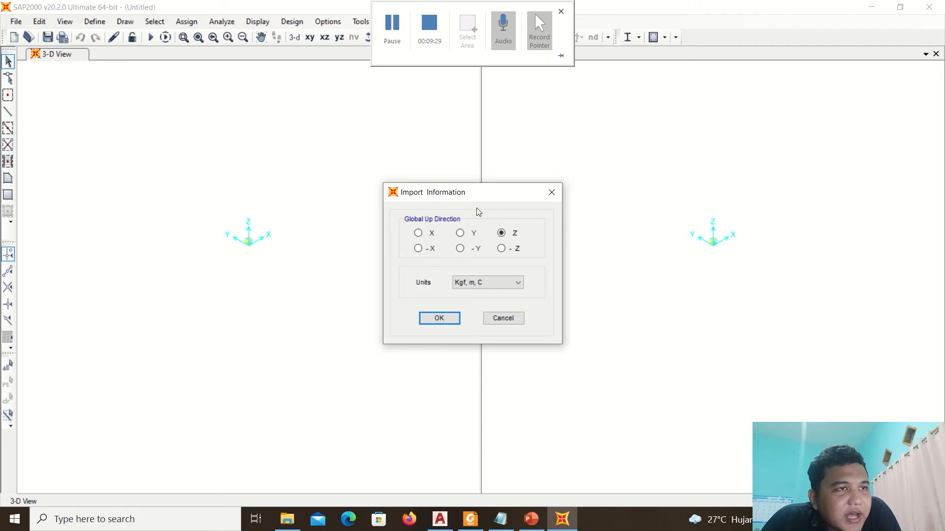
left_click_drag(471, 195, 533, 184)
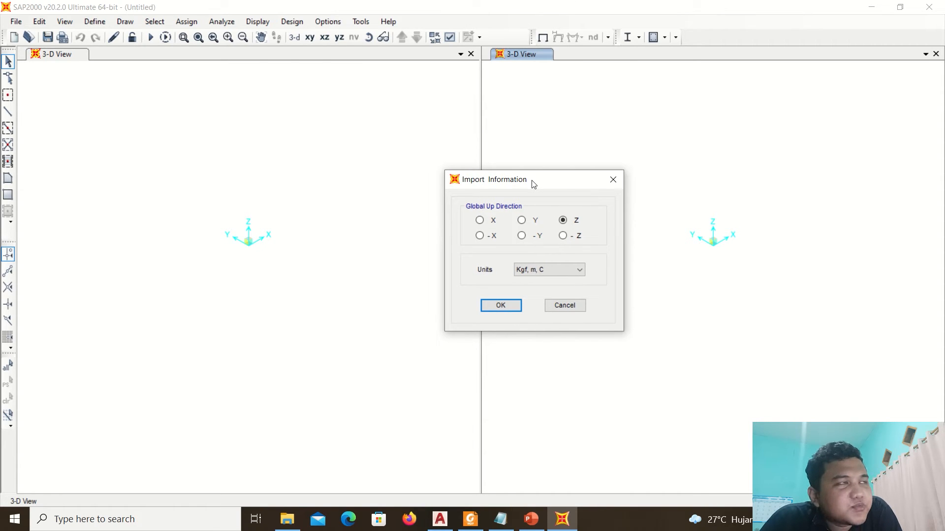
left_click_drag(528, 184, 497, 174)
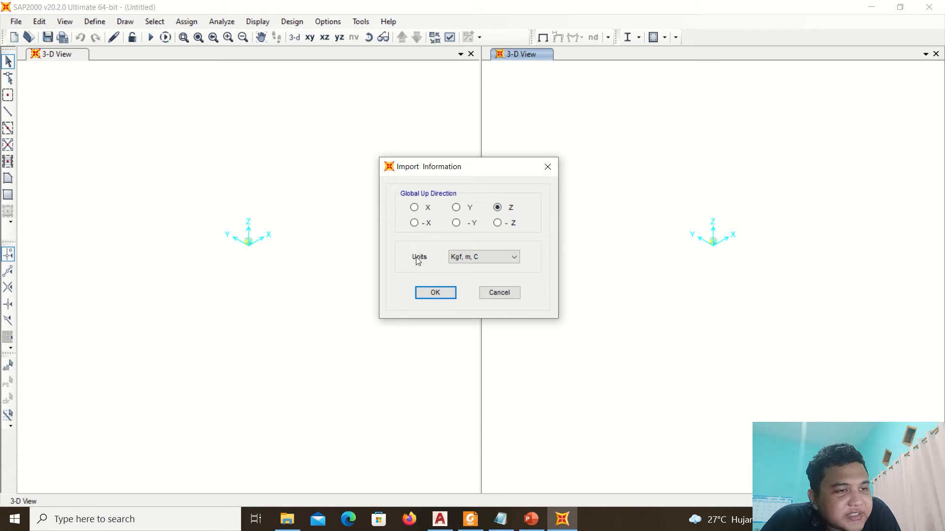
left_click(505, 258)
left_click(462, 324)
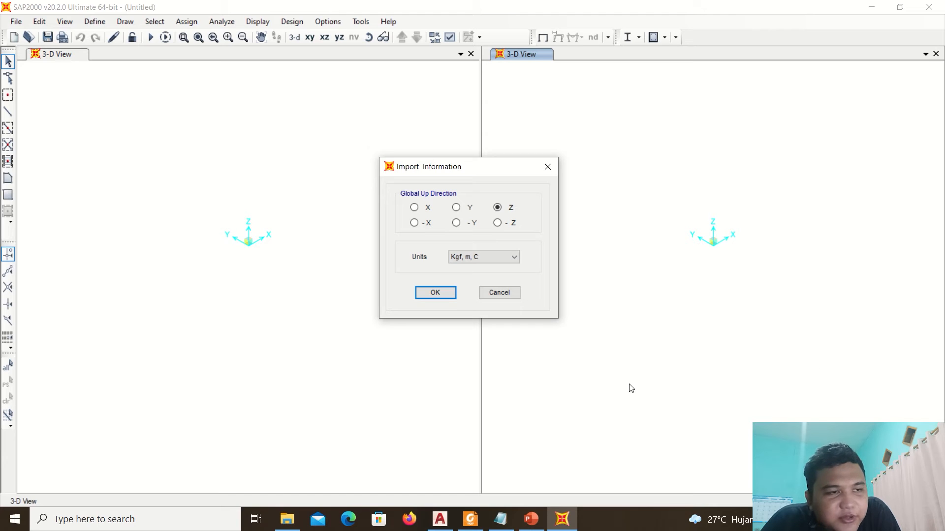
left_click(438, 294)
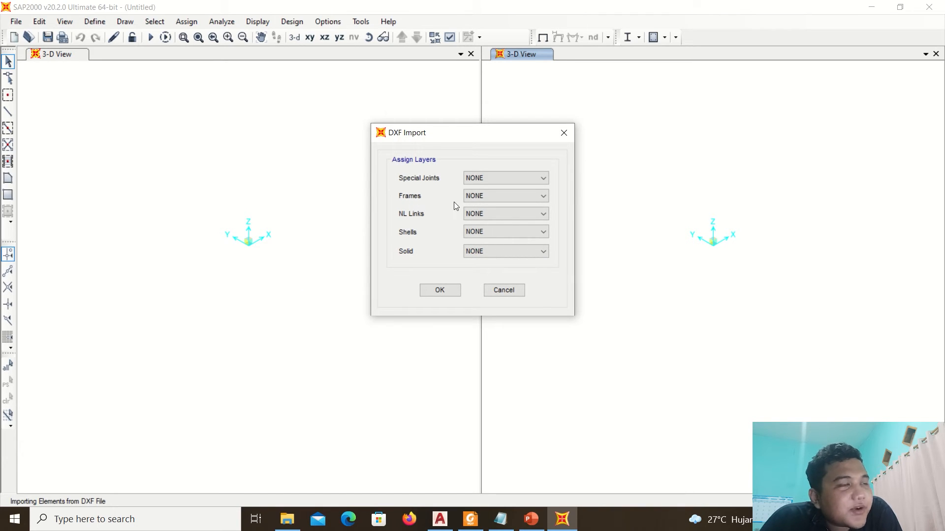
Import the drawing's Rangka layer as frame elements, leaving the other element types set to NONE
left_click(477, 196)
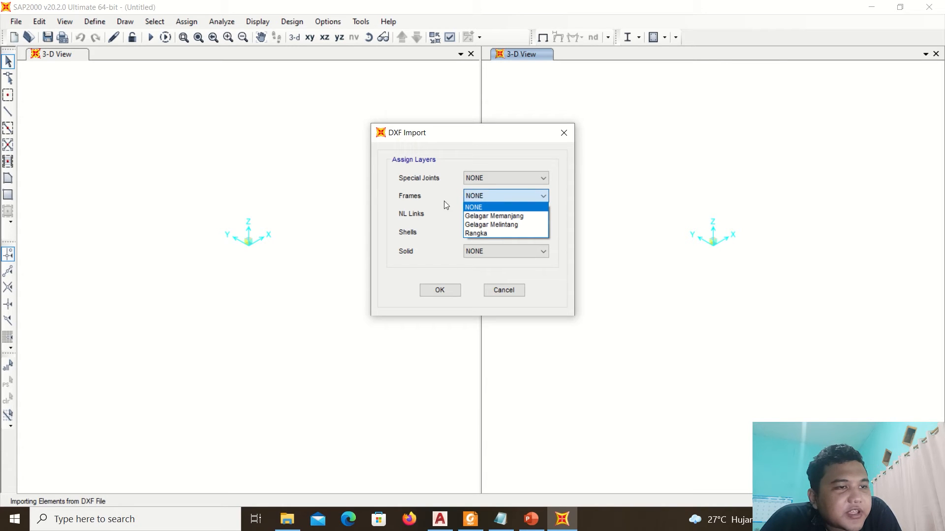
left_click(444, 201)
left_click(497, 192)
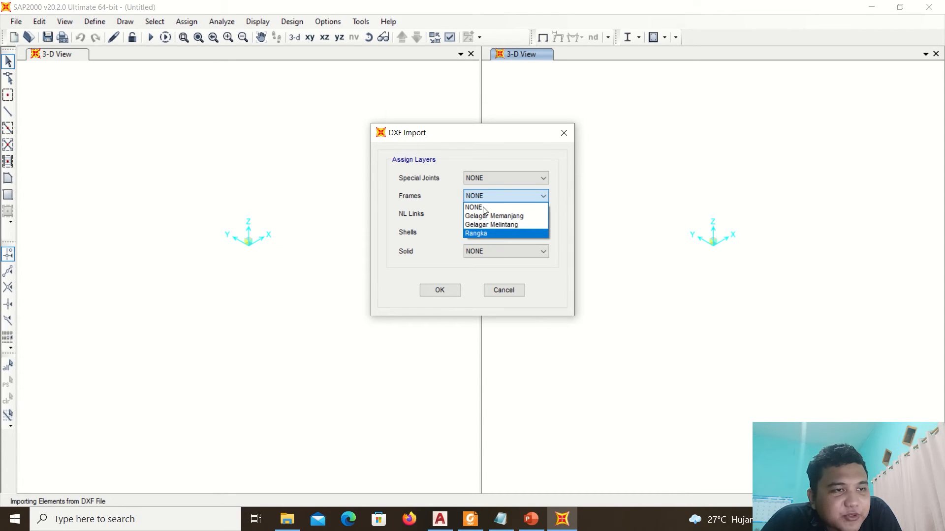
left_click(477, 234)
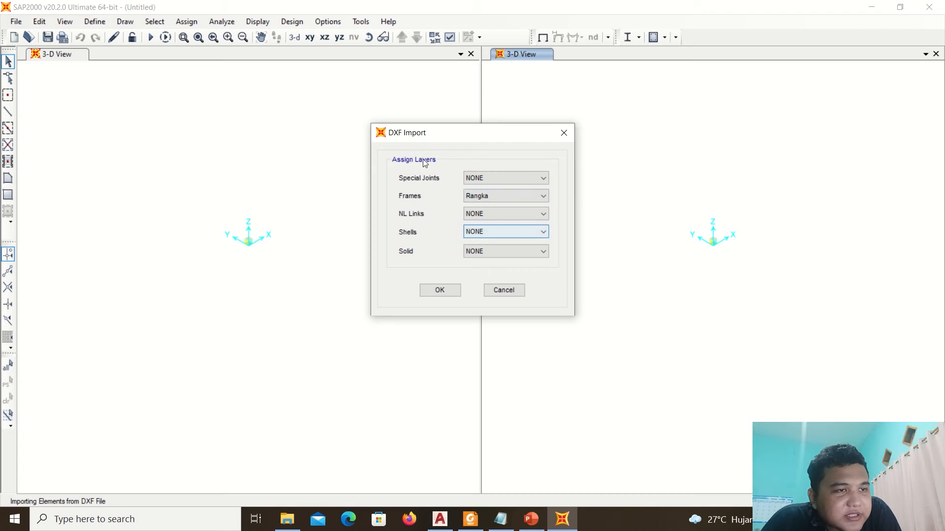
left_click(439, 292)
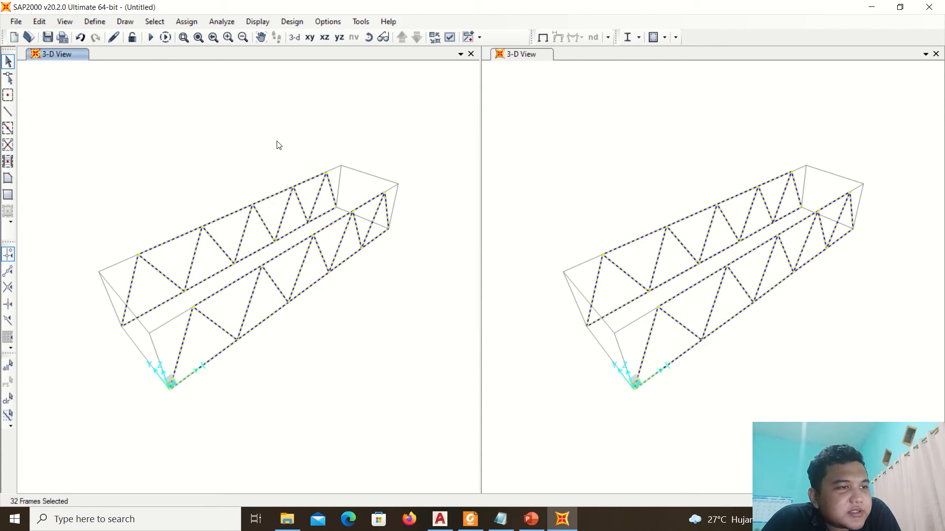
Assign the h 300.300.10.15 frame section to all the imported truss members
left_click(187, 21)
mouse_move(226, 62)
left_click(353, 56)
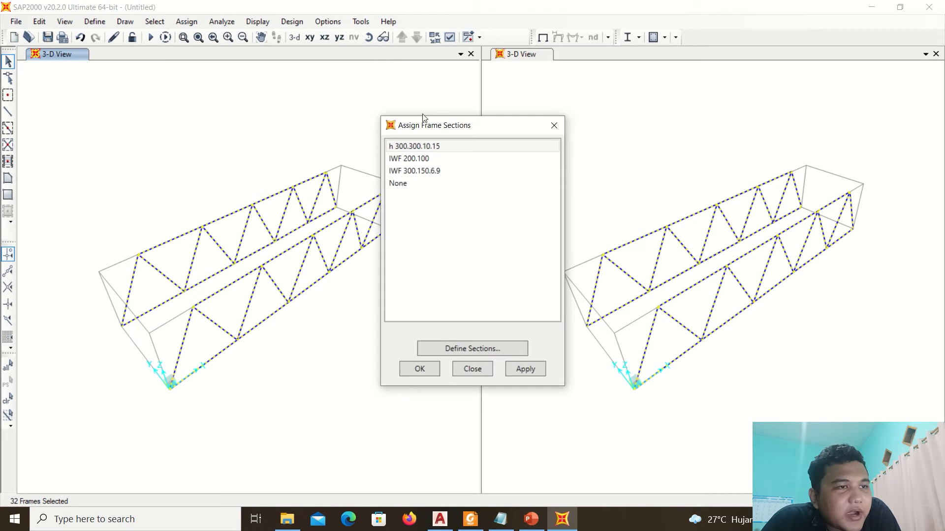
left_click(414, 147)
left_click(421, 369)
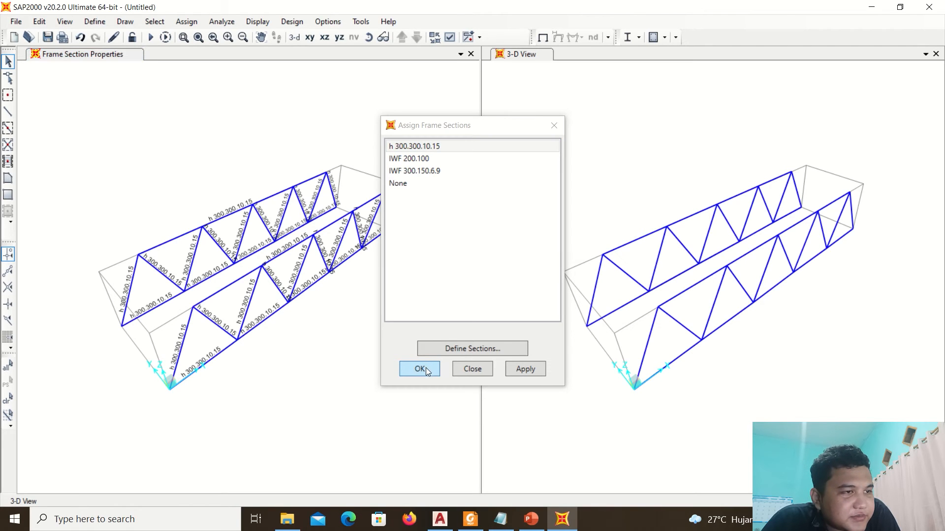
left_click(422, 372)
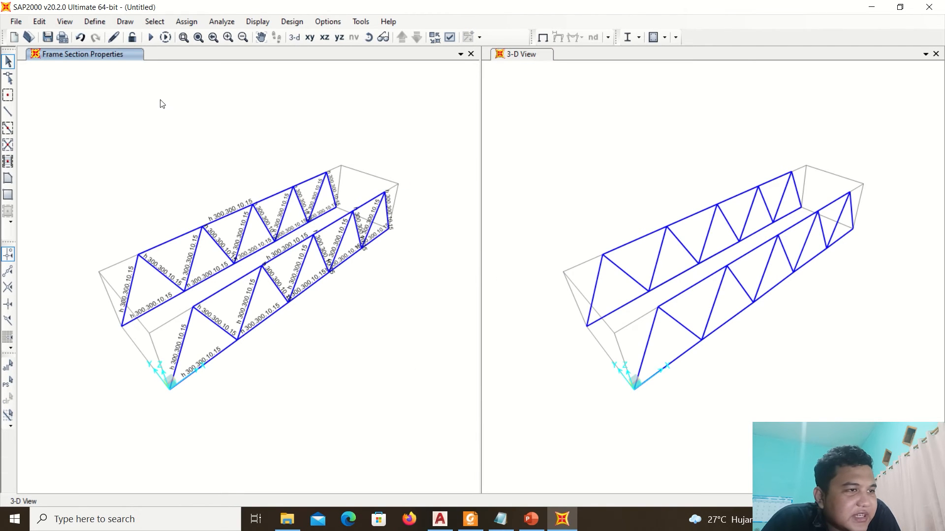
Divide the truss frames by breaking them at intersections with the selected joints and frames, and check one segment of the upper chord
left_click(184, 36)
left_click_drag(70, 182, 352, 394)
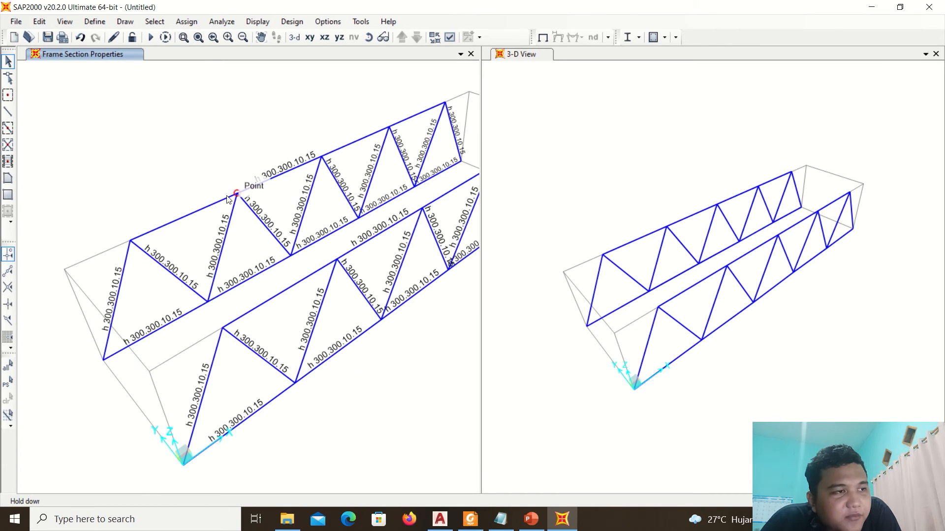
left_click(193, 214)
middle_click_drag(352, 267, 310, 276)
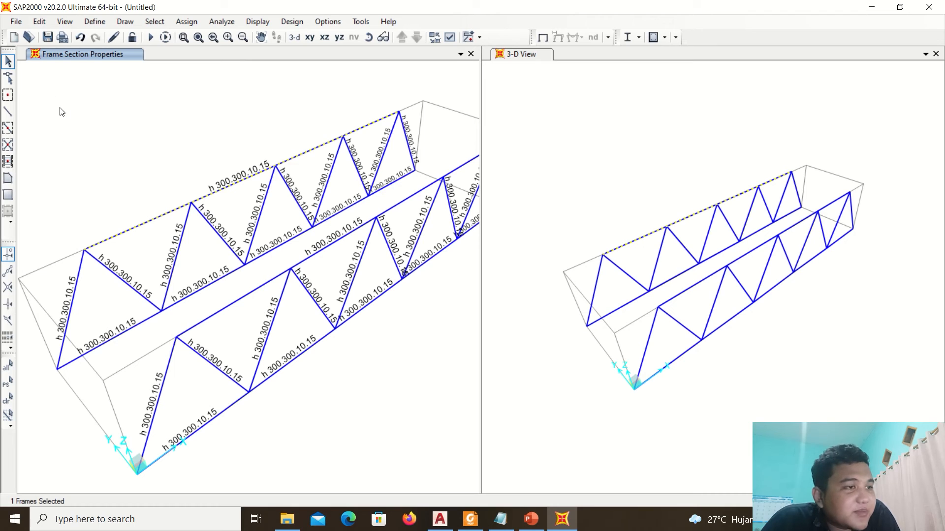
left_click_drag(45, 90, 524, 428)
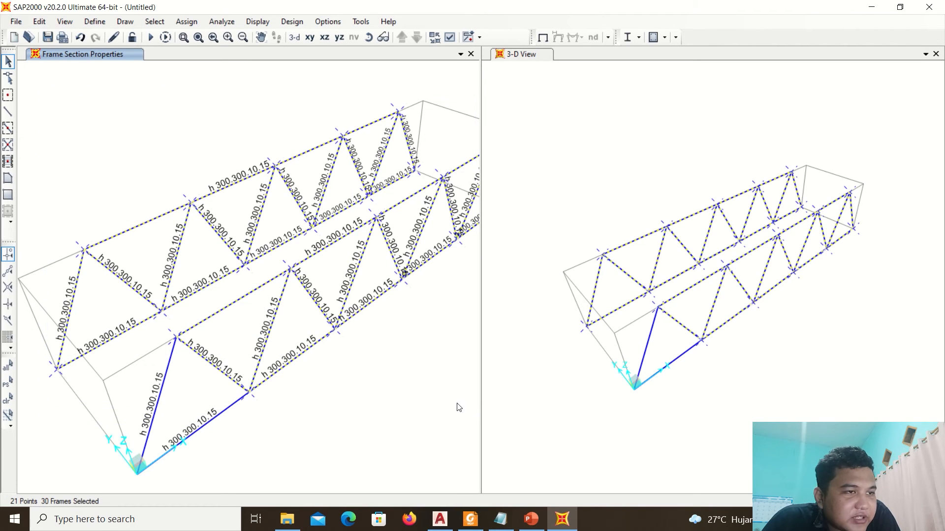
left_click(40, 21)
mouse_move(153, 243)
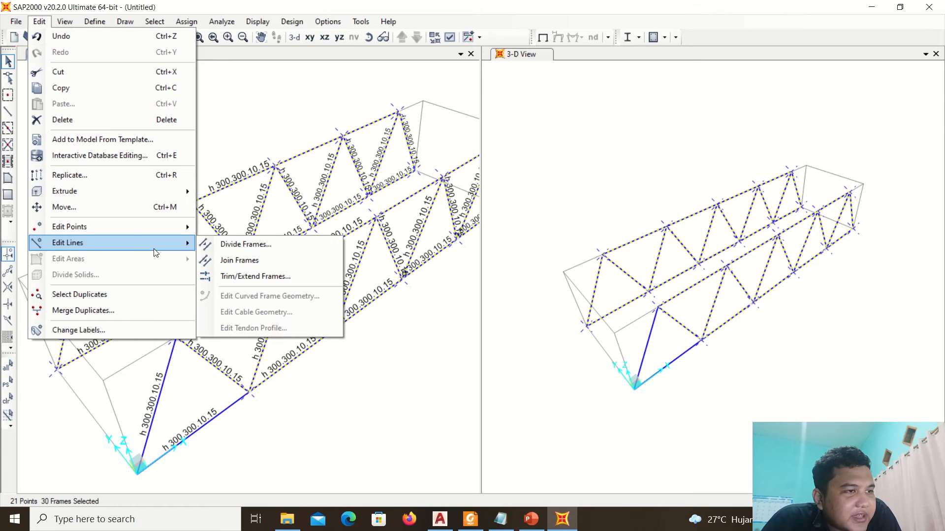
left_click(231, 243)
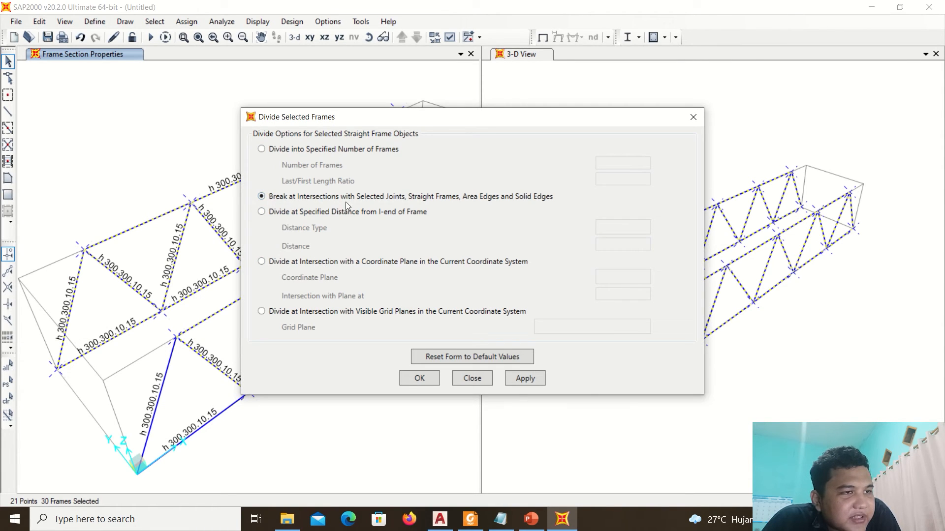
left_click(424, 379)
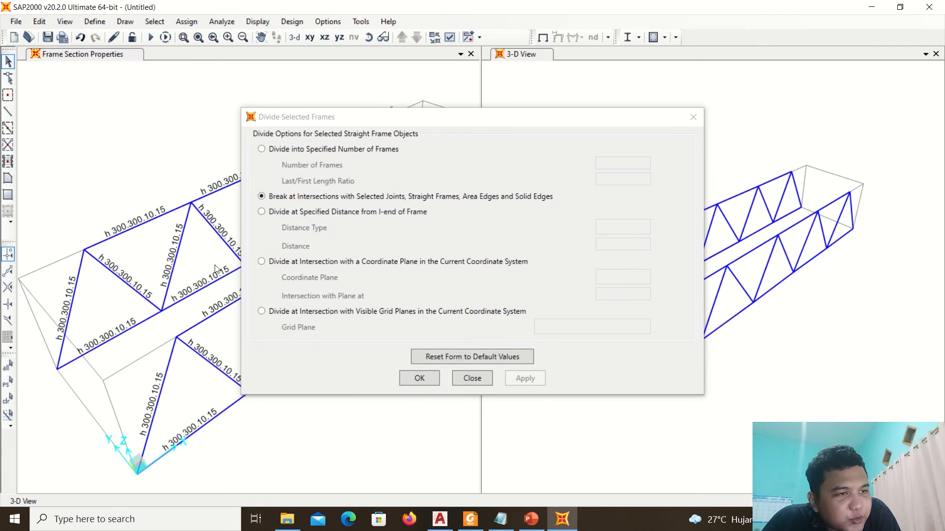
left_click(484, 379)
left_click(355, 249)
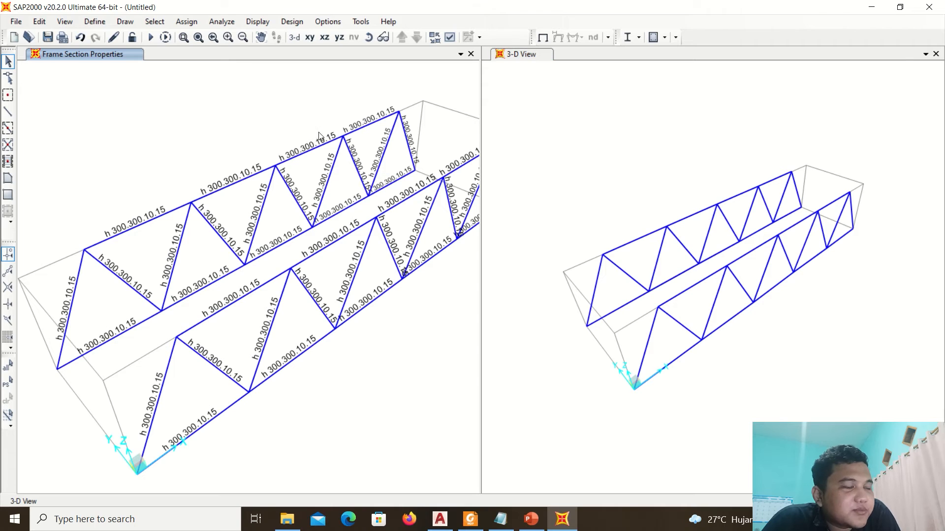
left_click(183, 206)
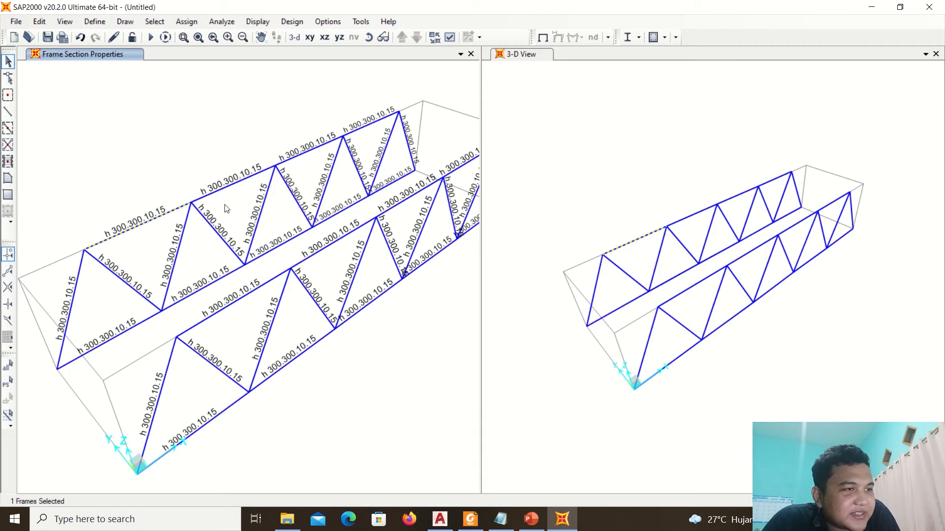
left_click(174, 211)
Import the Gelagar Melintang layer of JEMBATAN 30 M.dxf as frames, with Z as the up direction and Kgf, m, C units
left_click(23, 21)
left_click(16, 21)
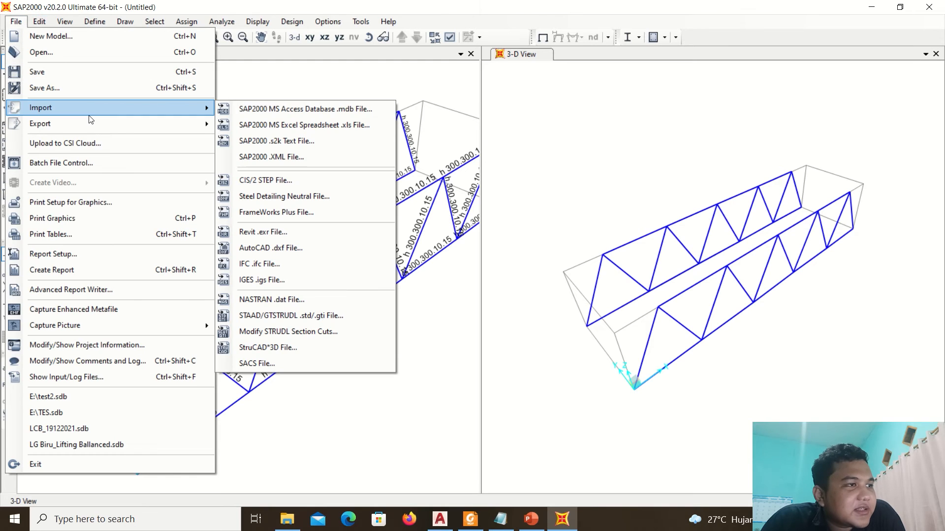
left_click(261, 248)
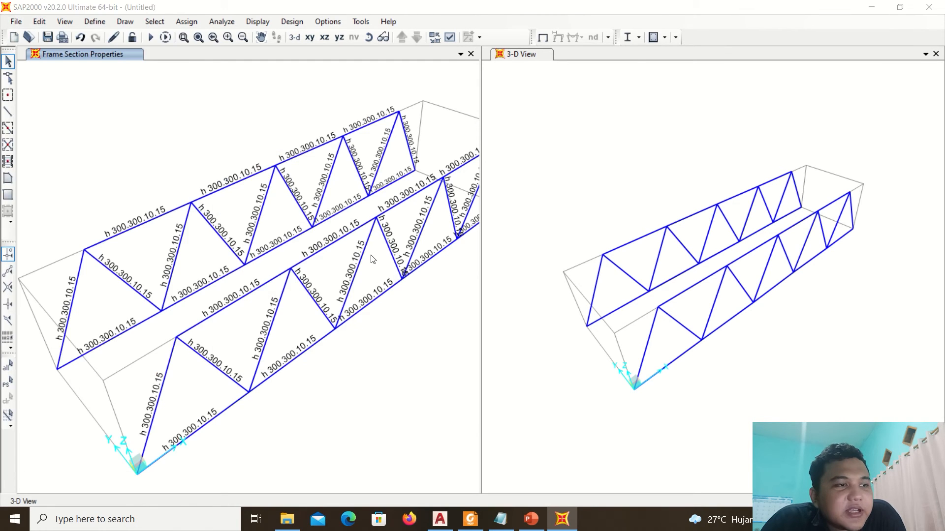
left_click(261, 180)
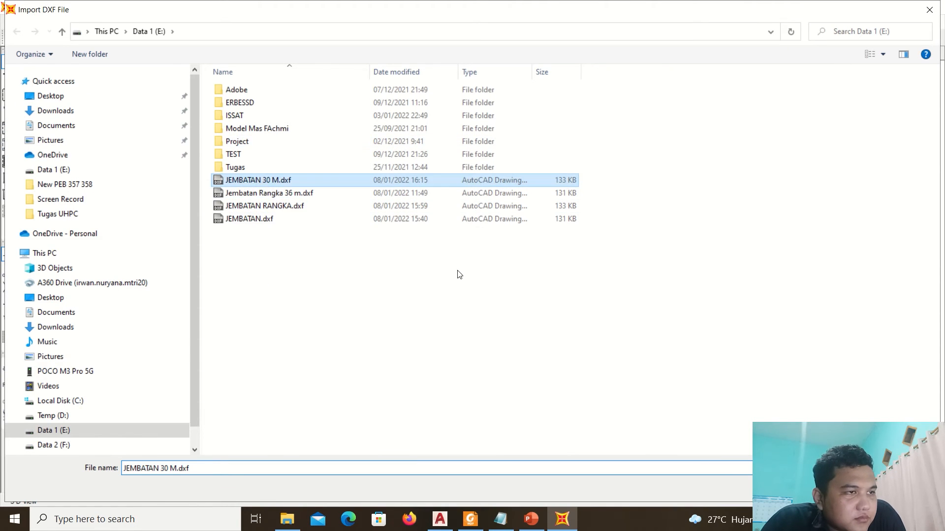
double_click(261, 180)
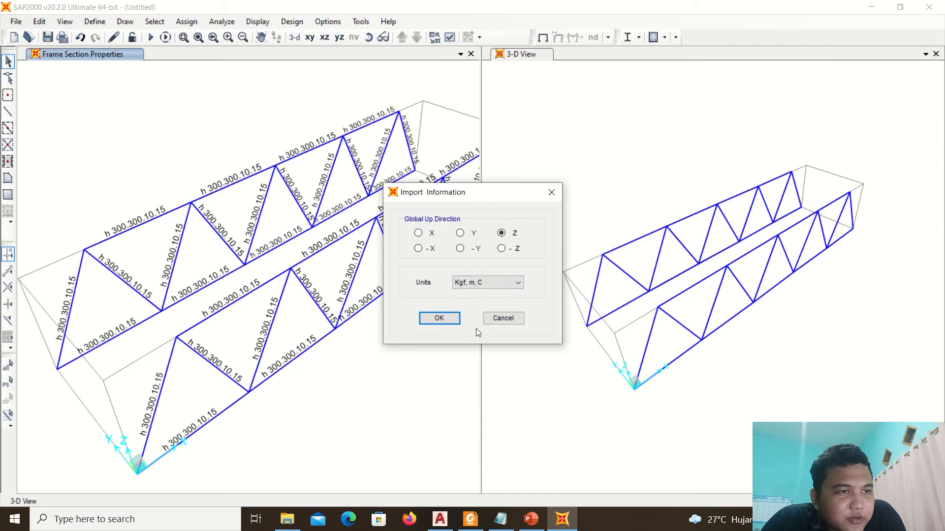
left_click(451, 319)
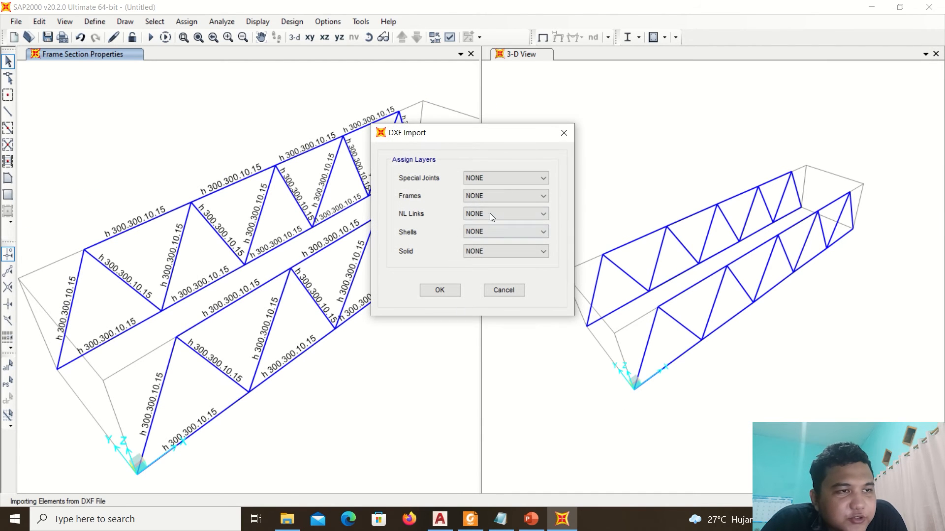
left_click_drag(451, 137, 564, 113)
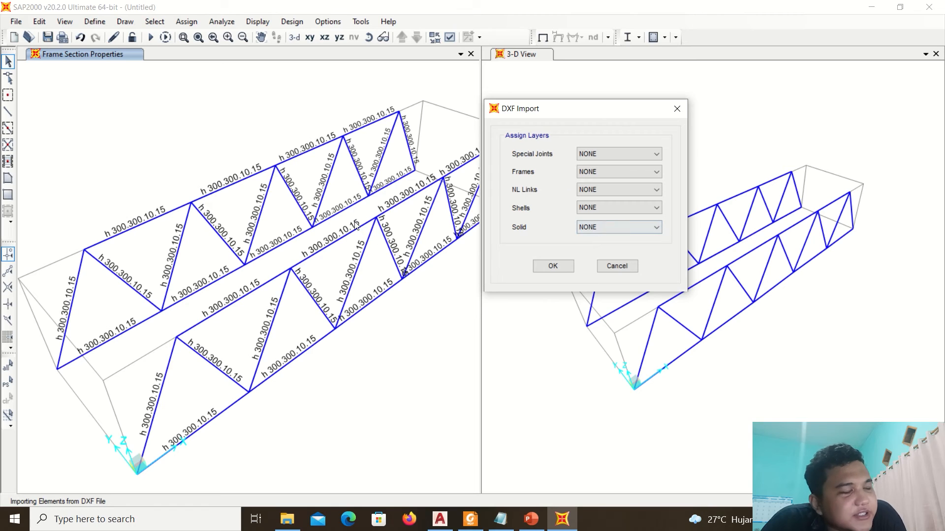
left_click(619, 180)
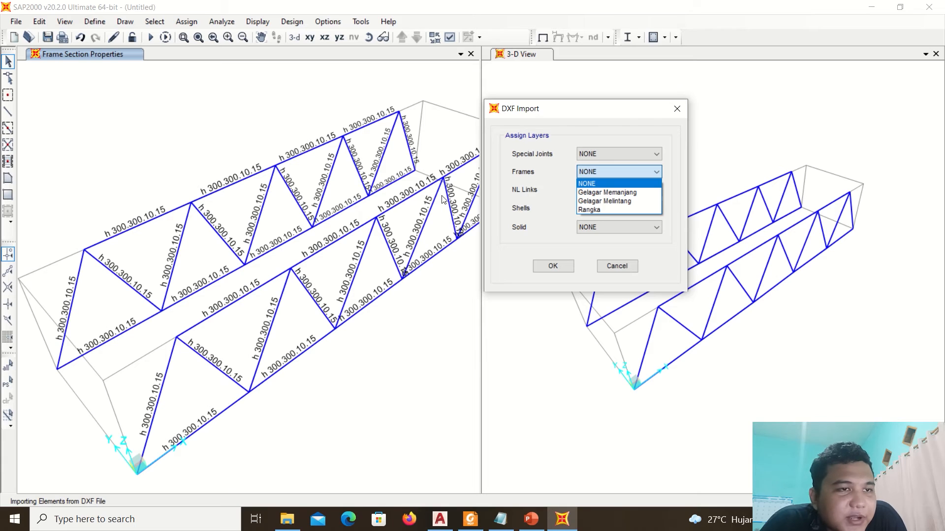
left_click(605, 201)
left_click(541, 265)
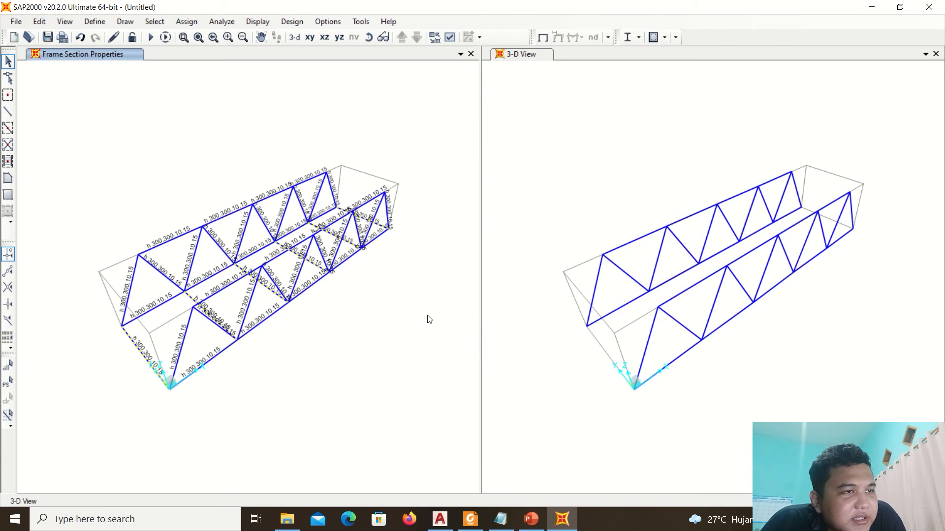
Assign the IWF 300.150.6.9 frame section to the imported cross girders
left_click(186, 21)
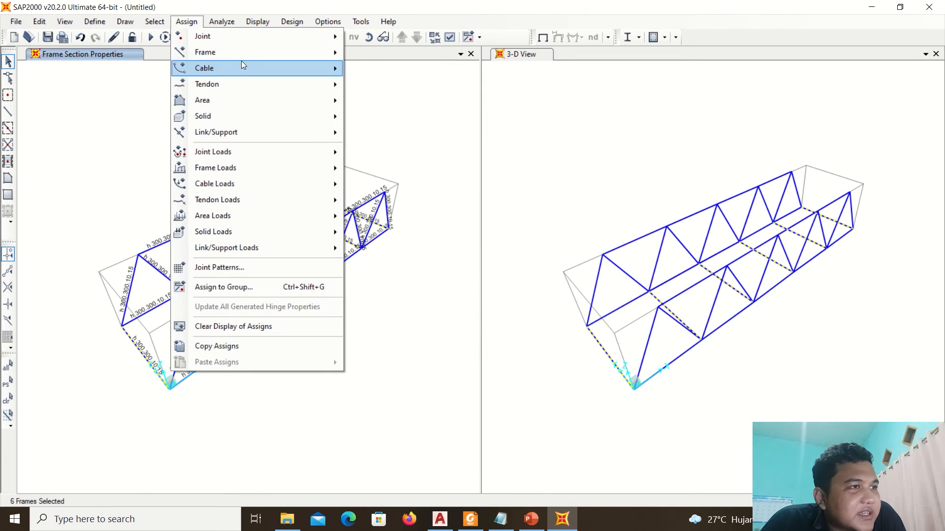
left_click(380, 52)
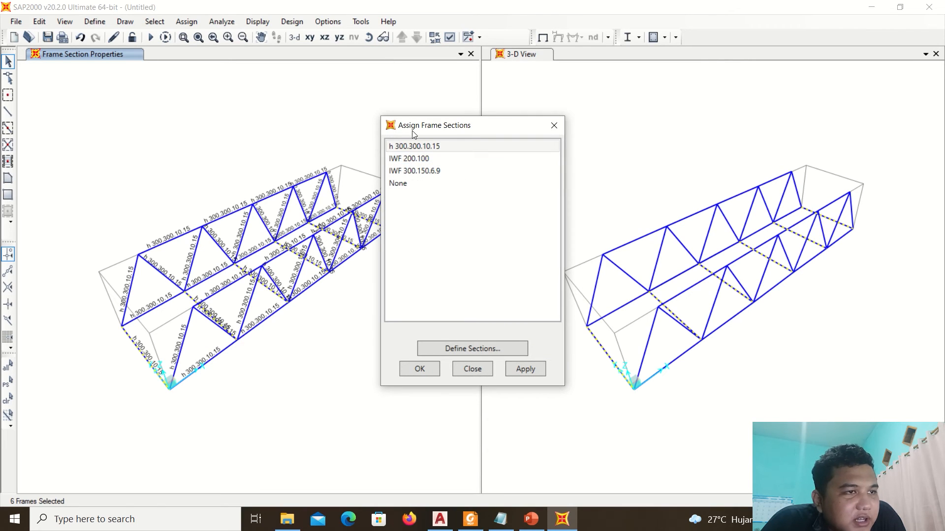
left_click(413, 172)
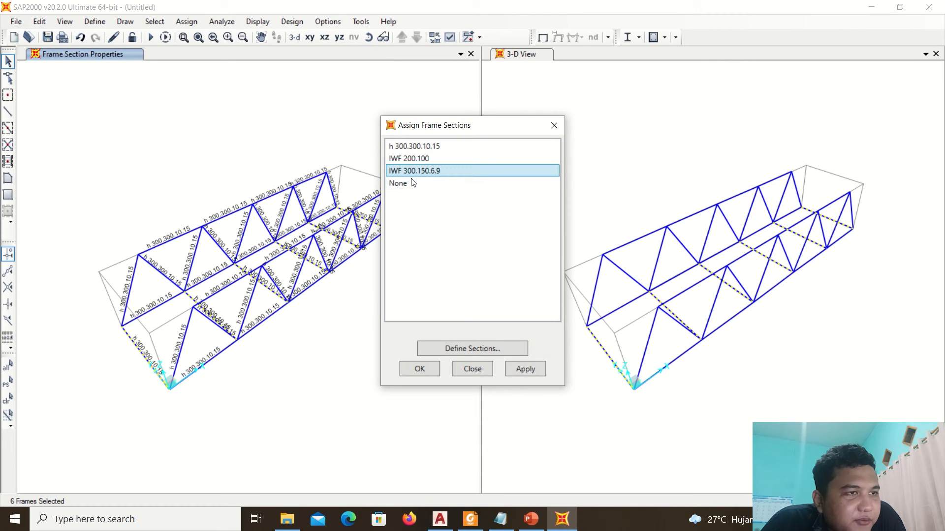
left_click(427, 374)
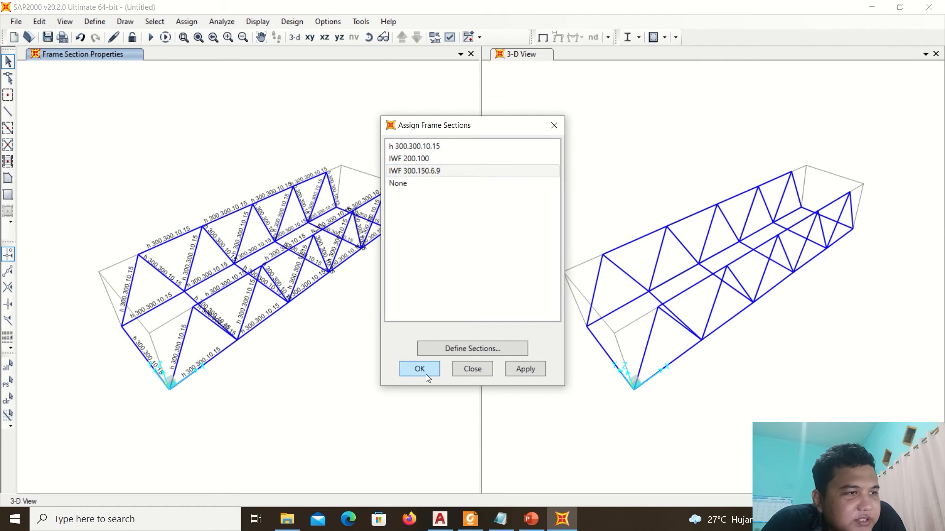
Import the Gelagar Memanjang layer of JEMBATAN 30 M.dxf as frames, keeping the default import settings
left_click(14, 21)
mouse_move(73, 107)
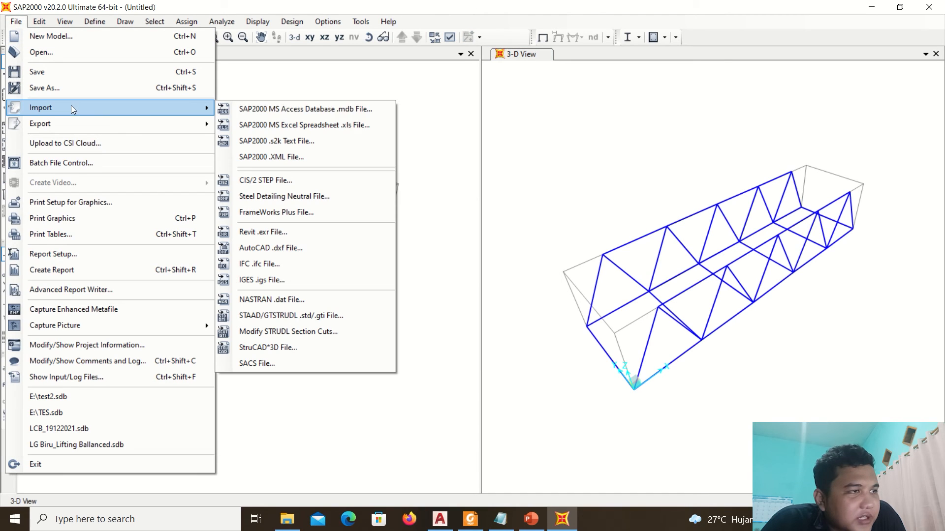
left_click(316, 252)
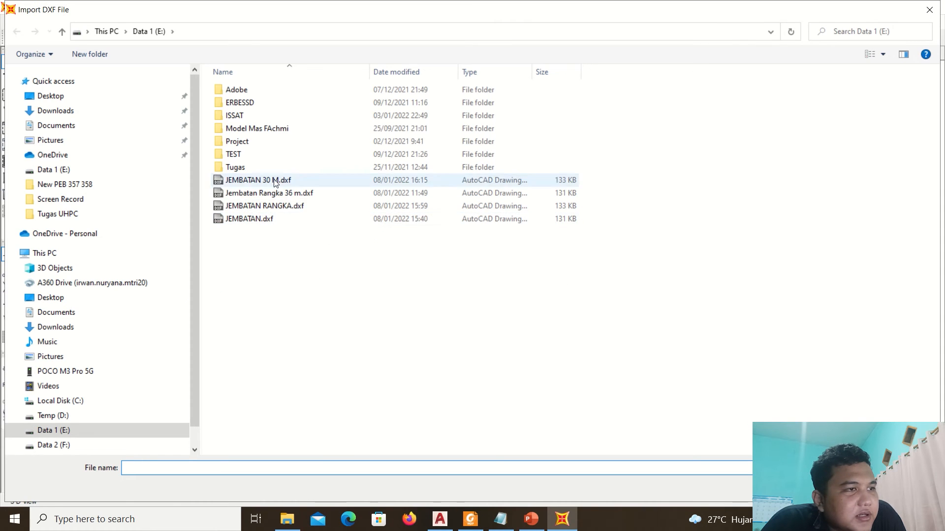
left_click(274, 182)
key("Return")
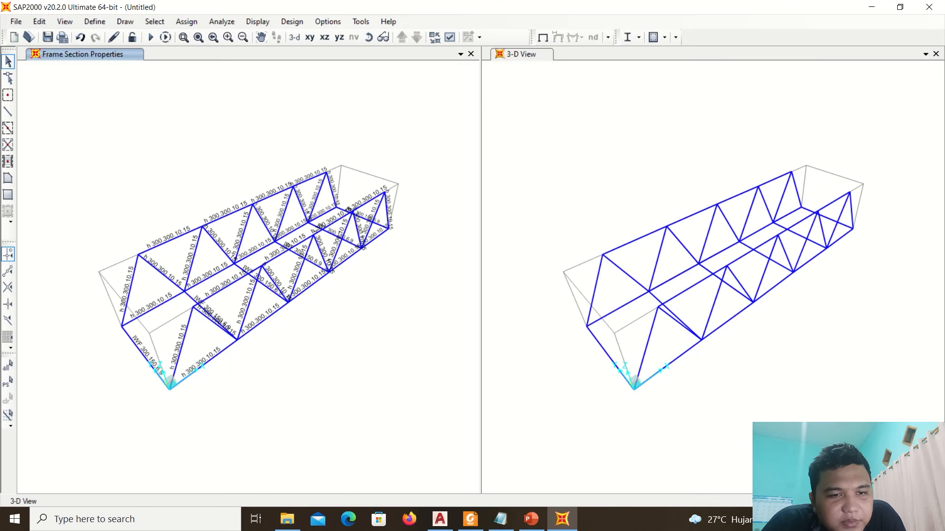
left_click(458, 318)
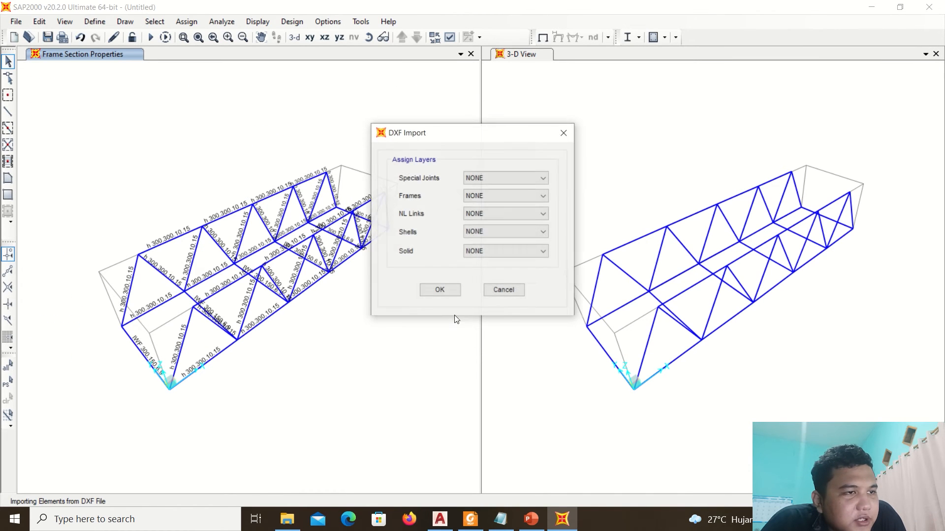
left_click(481, 197)
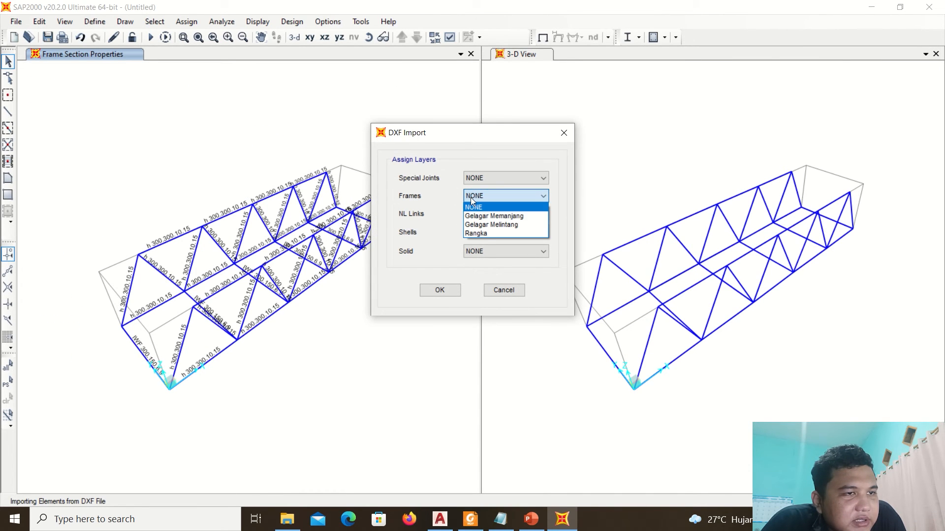
left_click(493, 217)
left_click(440, 289)
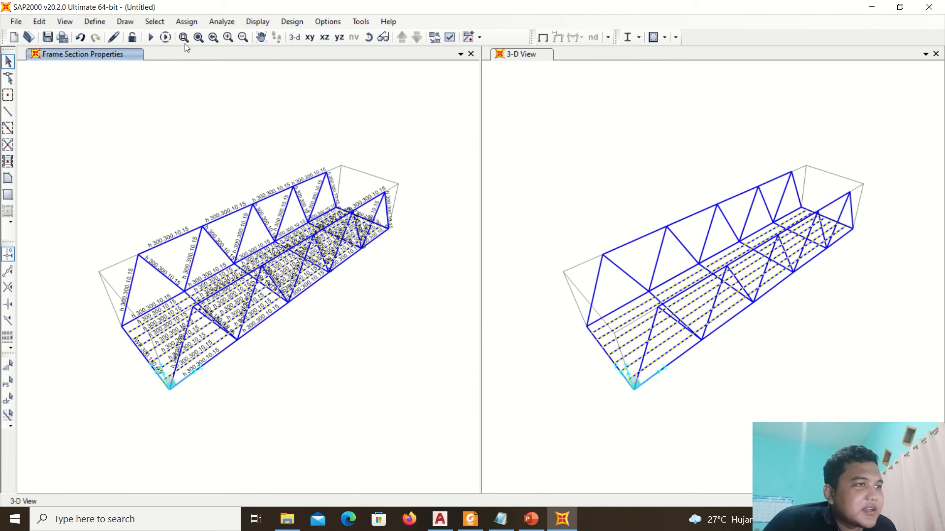
Assign the IWF 200.100 frame section to the imported longitudinal girders and check the section labels near the bridge's front end
left_click(187, 22)
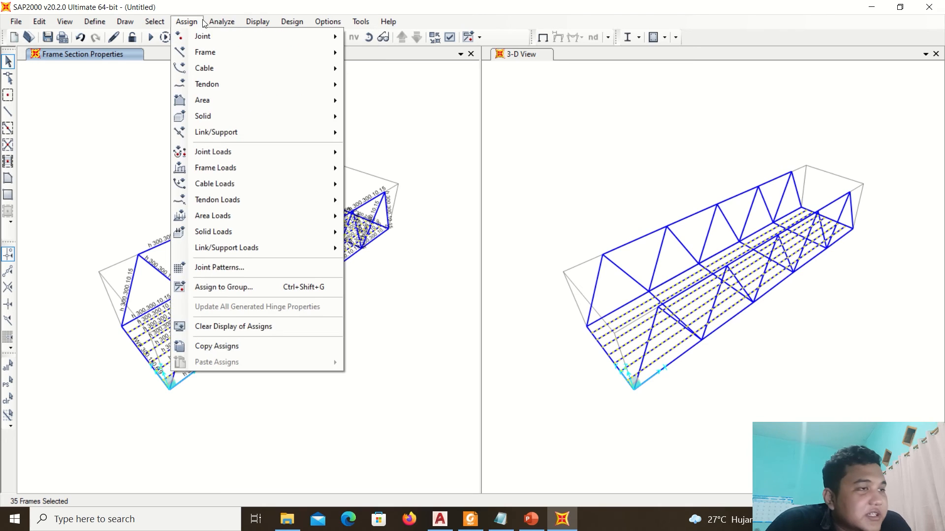
mouse_move(204, 51)
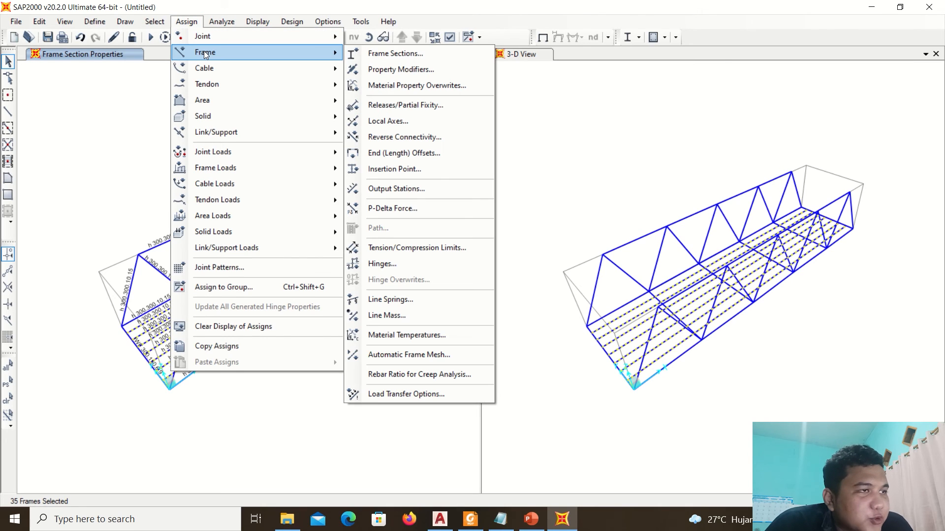
left_click(391, 58)
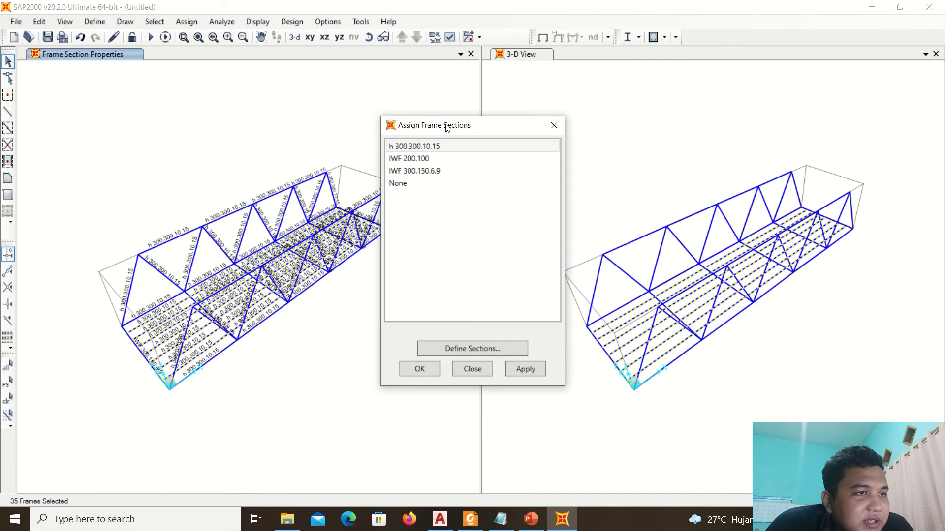
left_click_drag(447, 127, 499, 111)
left_click(492, 142)
left_click(472, 353)
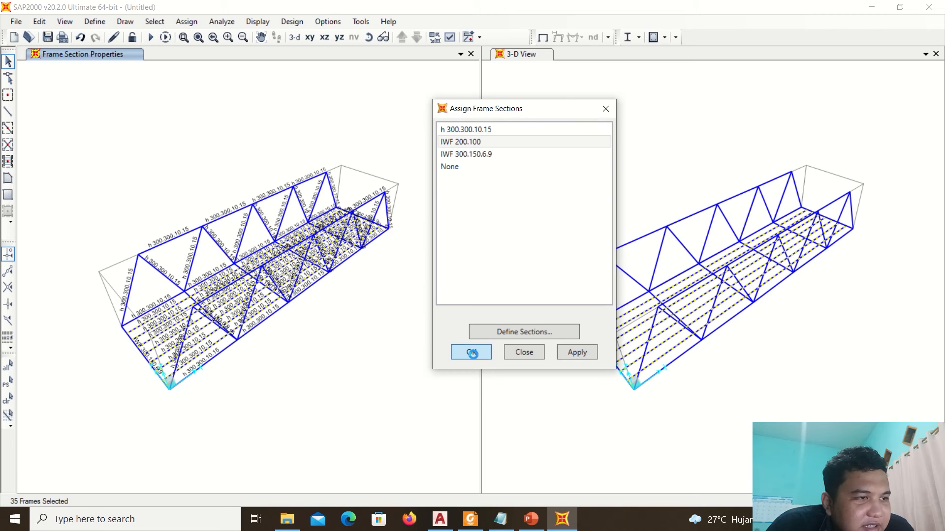
left_click(185, 38)
left_click_drag(93, 234, 286, 414)
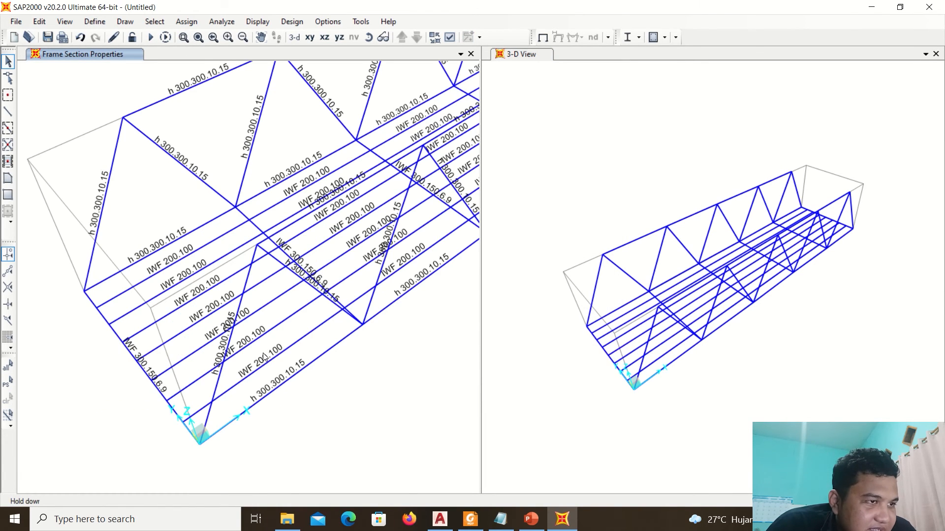
Assign pinned restraints, with Translation 1, 2 and 3 fixed, to the two bottom corner joints at the bridge's near end
left_click(634, 390)
left_click(586, 326)
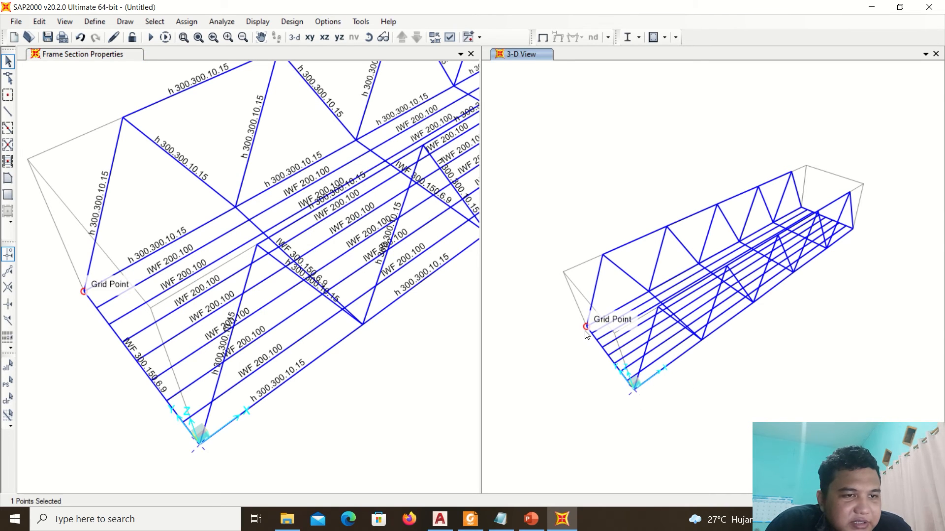
left_click(154, 21)
mouse_move(186, 21)
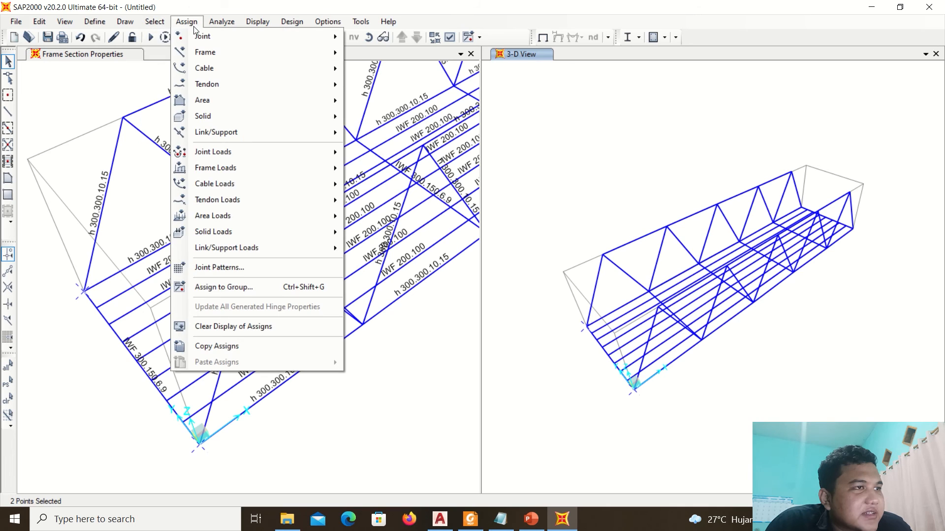
left_click(375, 38)
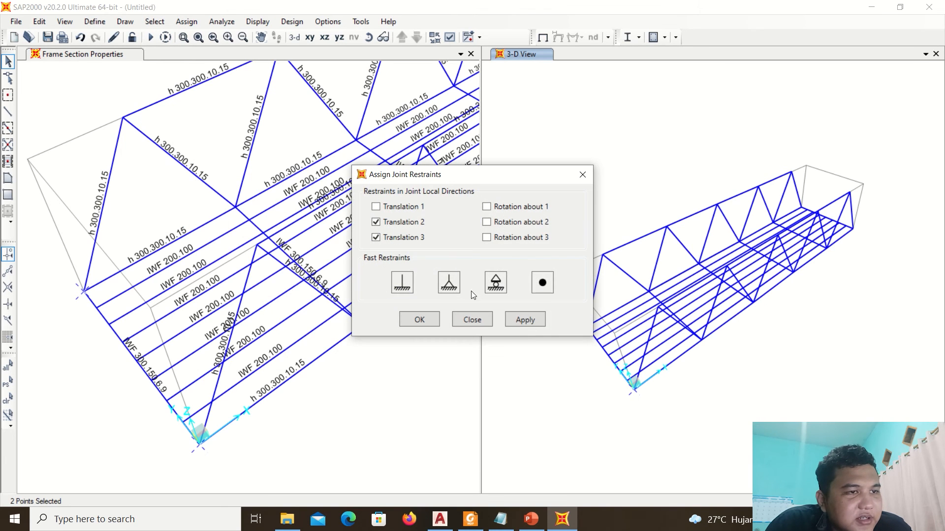
left_click(418, 320)
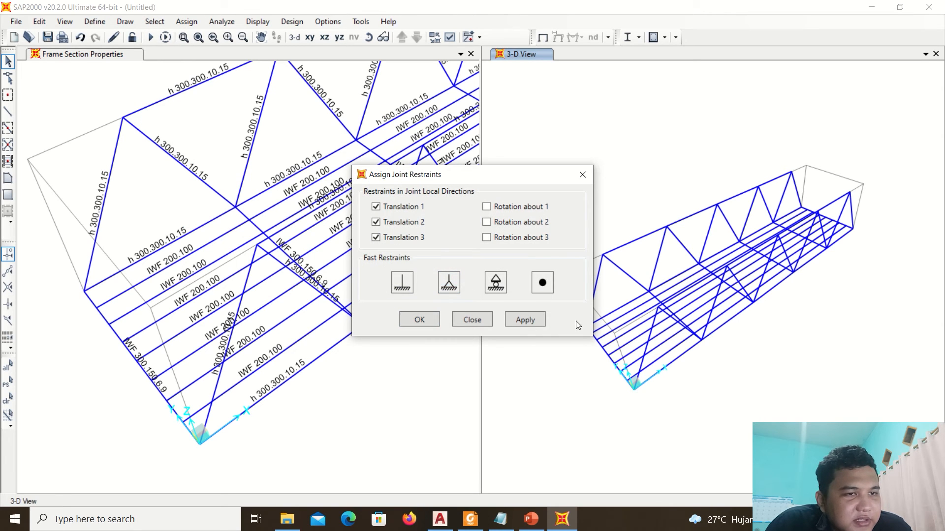
Assign restraints with only Translation 2 and 3 fixed to the two bottom corner joints at the bridge's far end
left_click(852, 229)
left_click(801, 207)
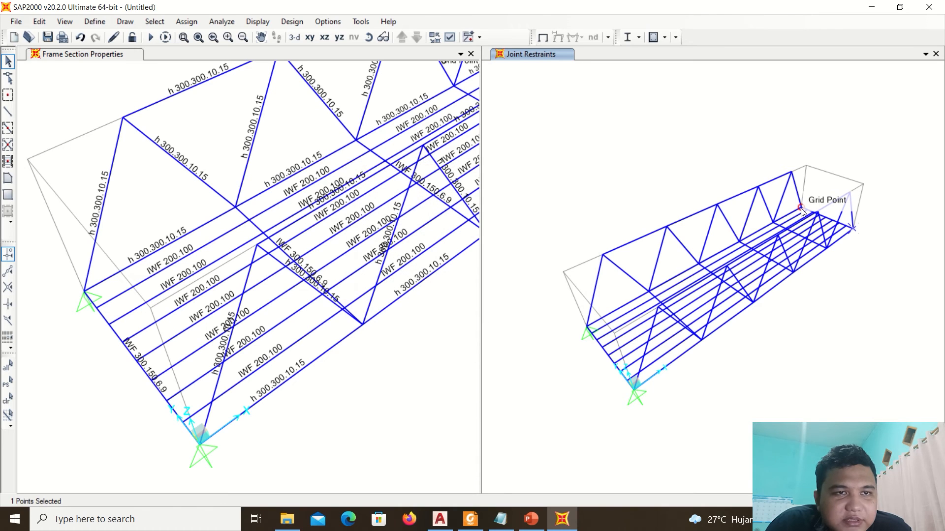
left_click(187, 22)
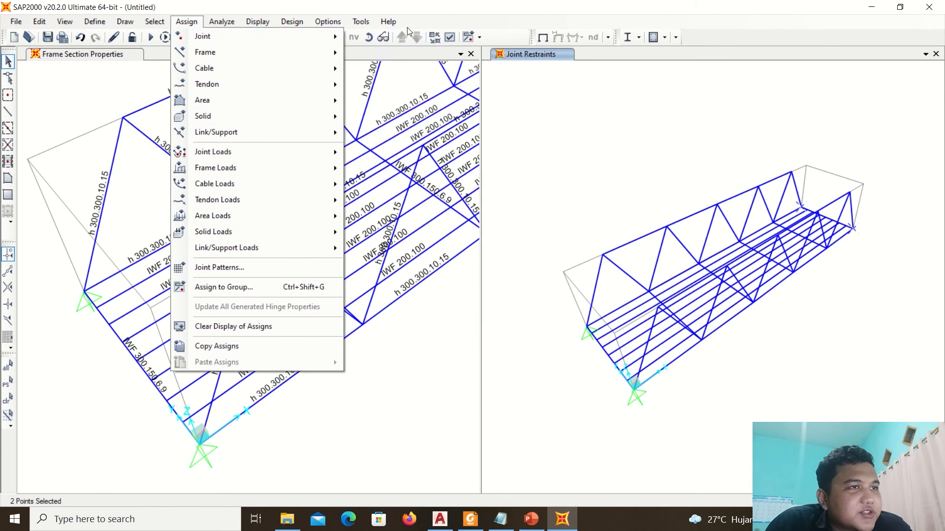
mouse_move(194, 35)
left_click(386, 38)
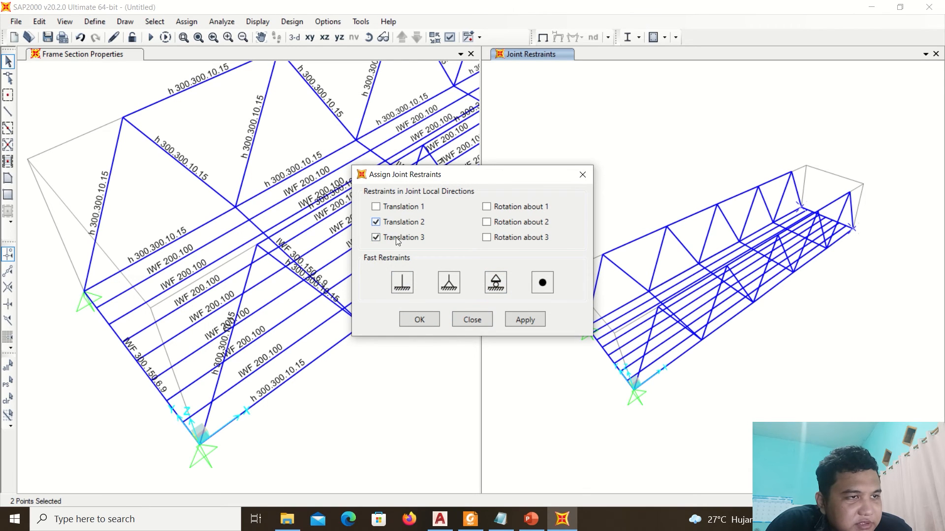
left_click(422, 320)
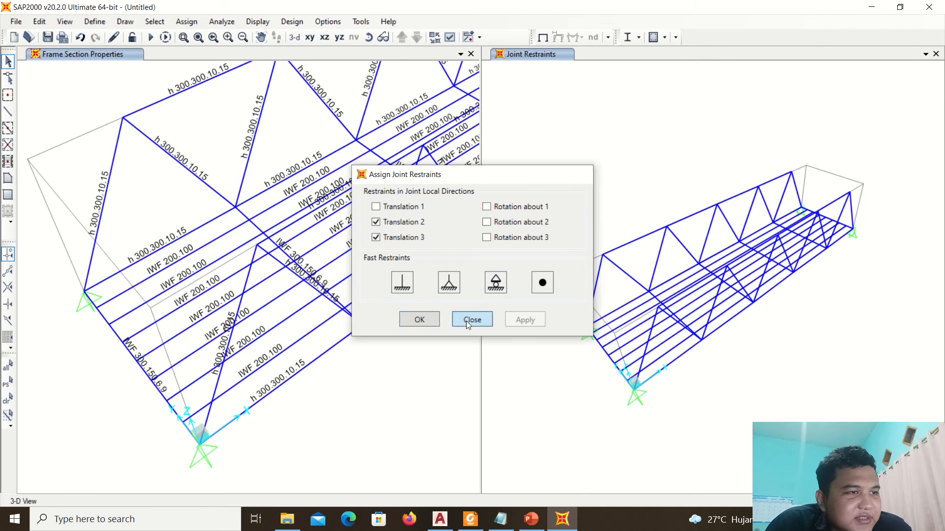
left_click(466, 321)
Run the analysis for the DEAD and MODAL load cases, saving the model as tess2 on the Data 1 (E:) drive
left_click(199, 38)
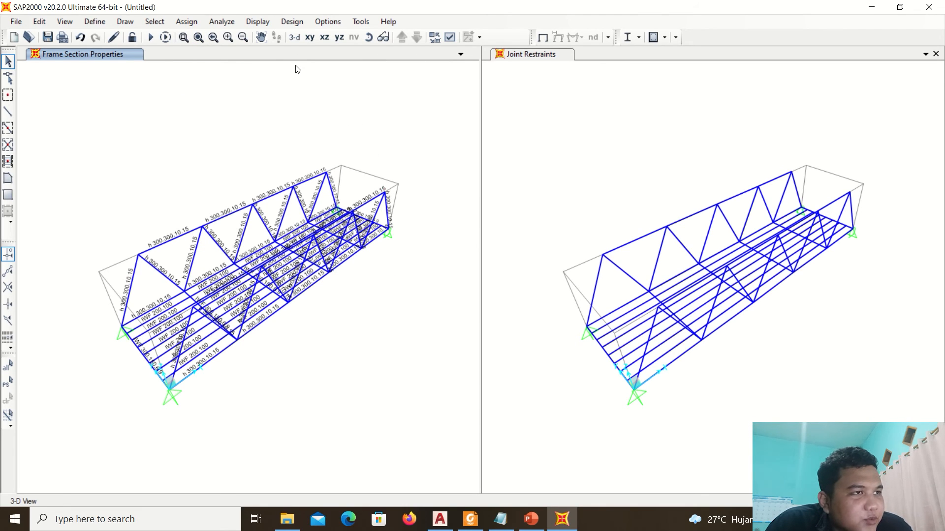
left_click(150, 38)
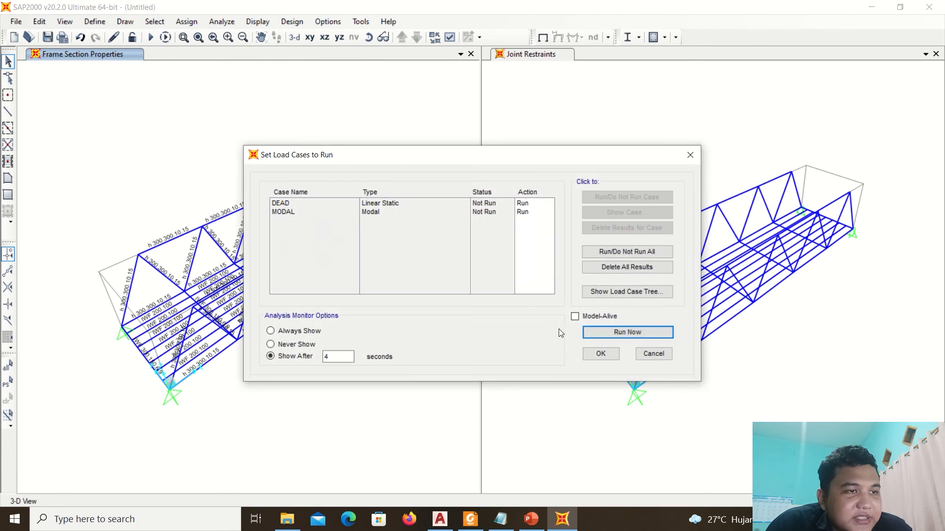
left_click(606, 334)
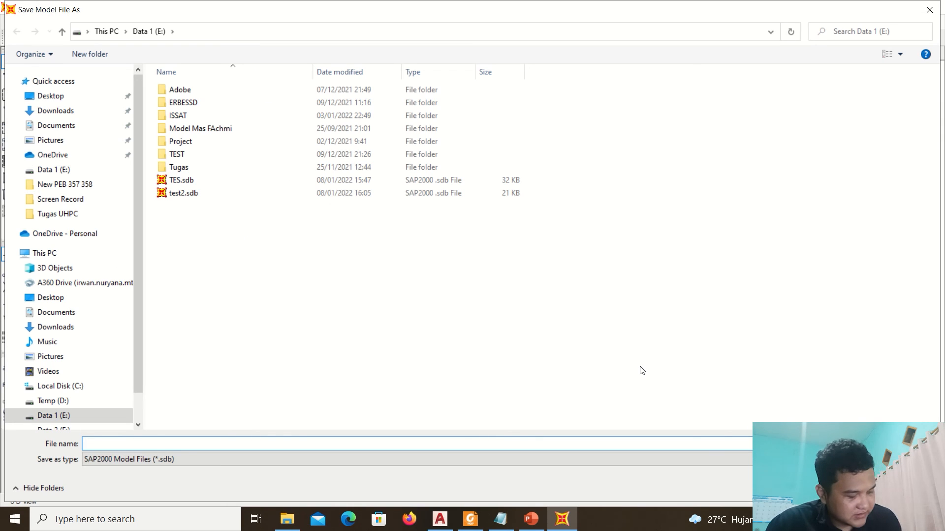
type("tess")
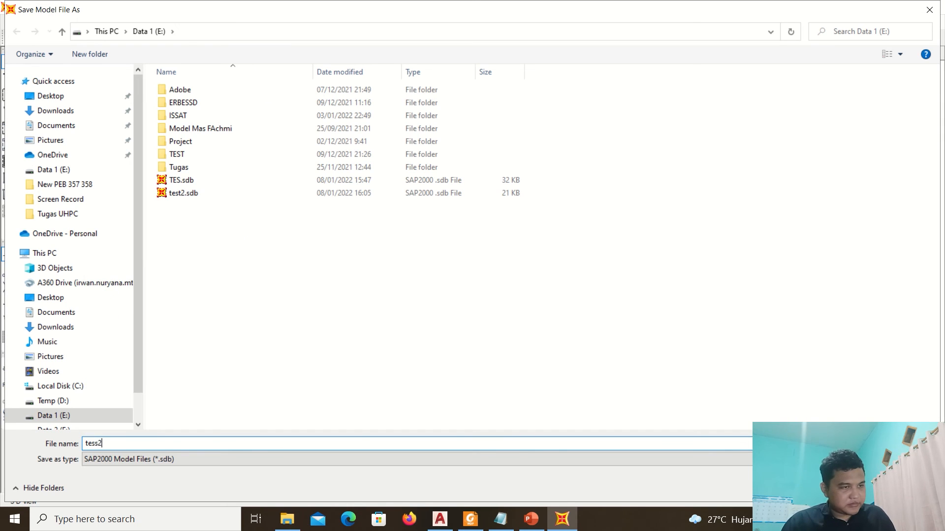
type("2")
key("Return")
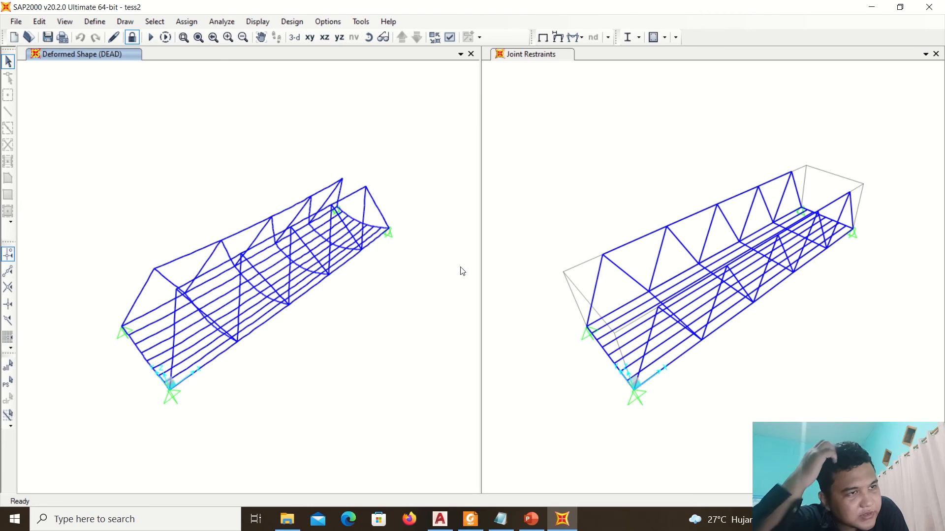
Animate the DEAD load case's deformed shape and examine the deflection at the bridge's near end
left_click(113, 58)
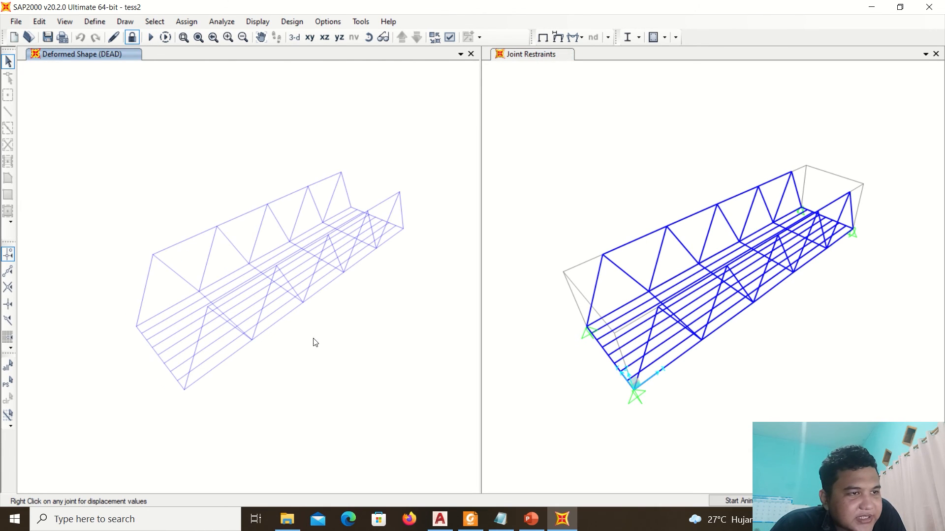
left_click(720, 500)
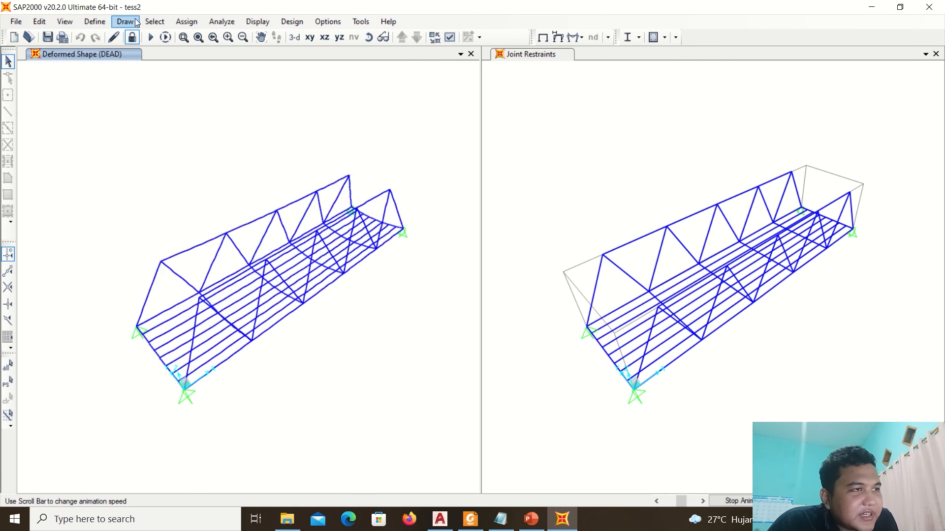
left_click(184, 37)
left_click_drag(147, 237, 317, 404)
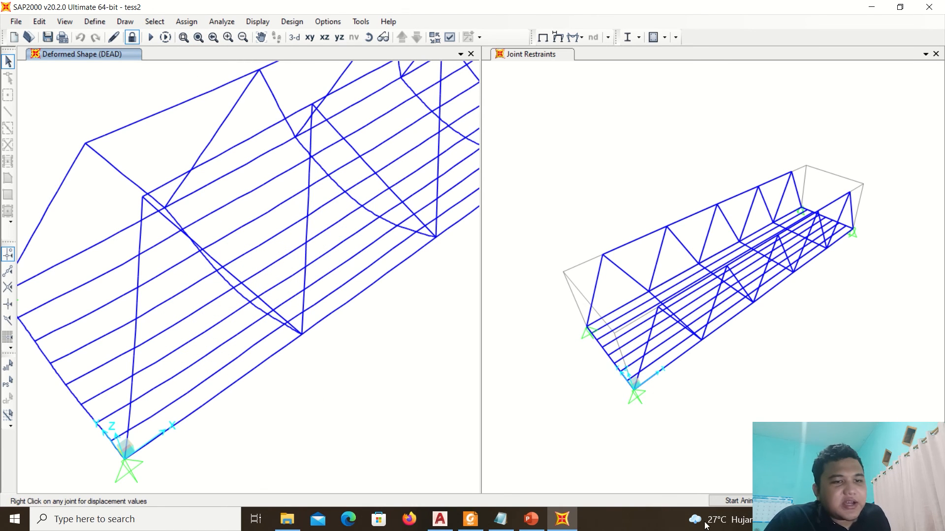
Set the view type of the deformed shape window to Extrude
left_click(449, 37)
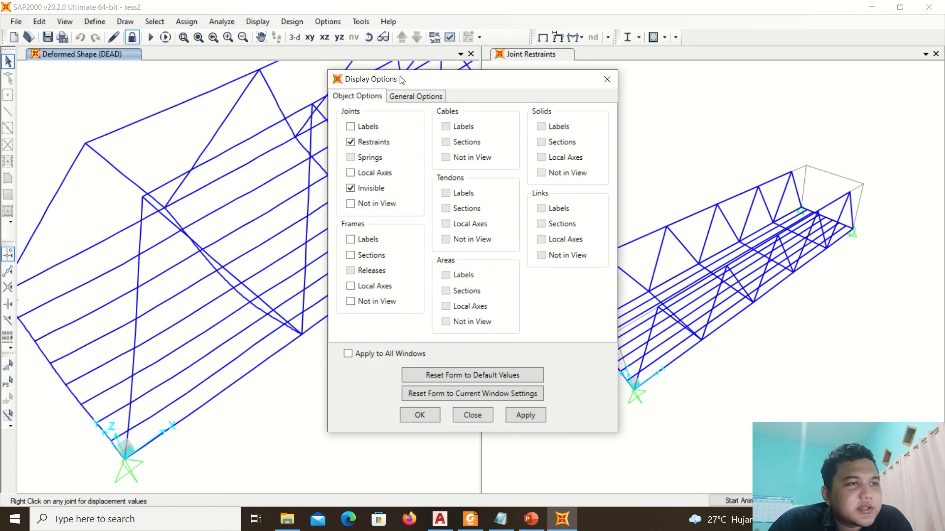
left_click(421, 97)
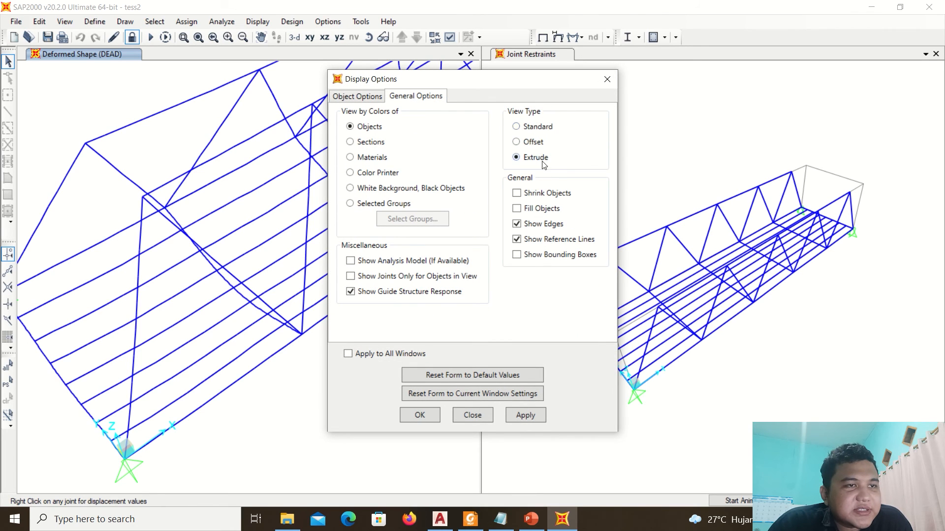
left_click(522, 415)
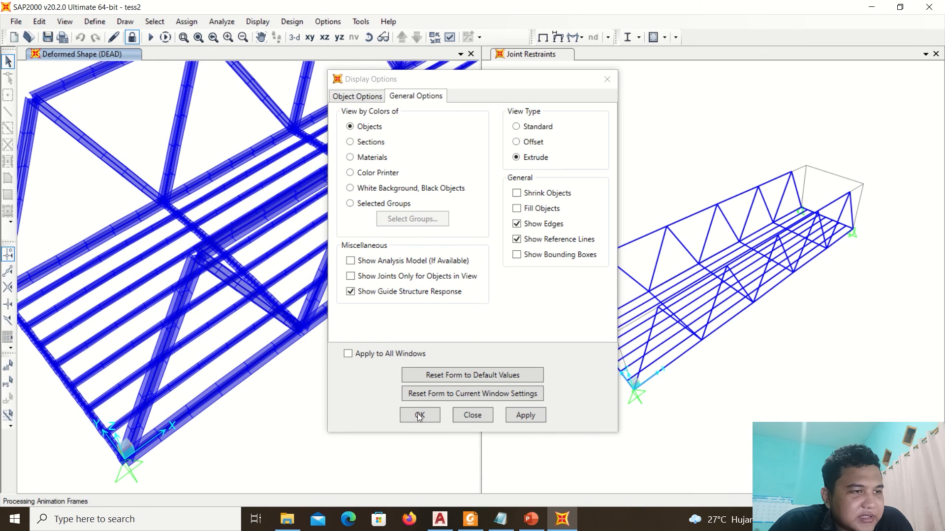
left_click(411, 416)
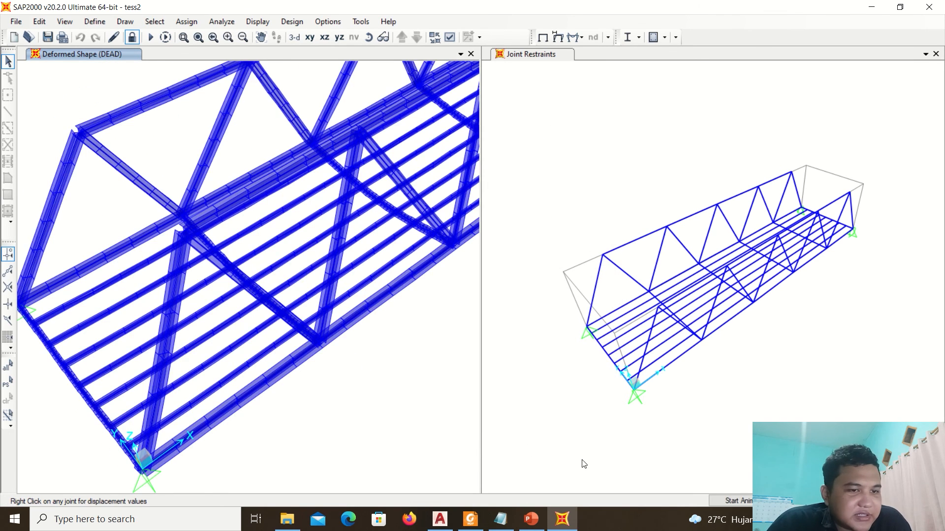
Animate the extruded deformed shape and examine the movement both close up and across the whole bridge
left_click(737, 501)
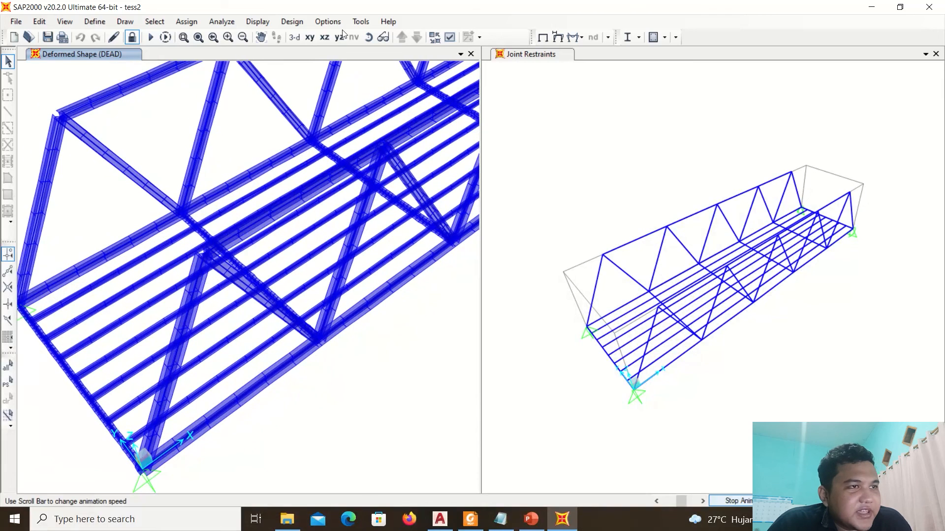
left_click(198, 38)
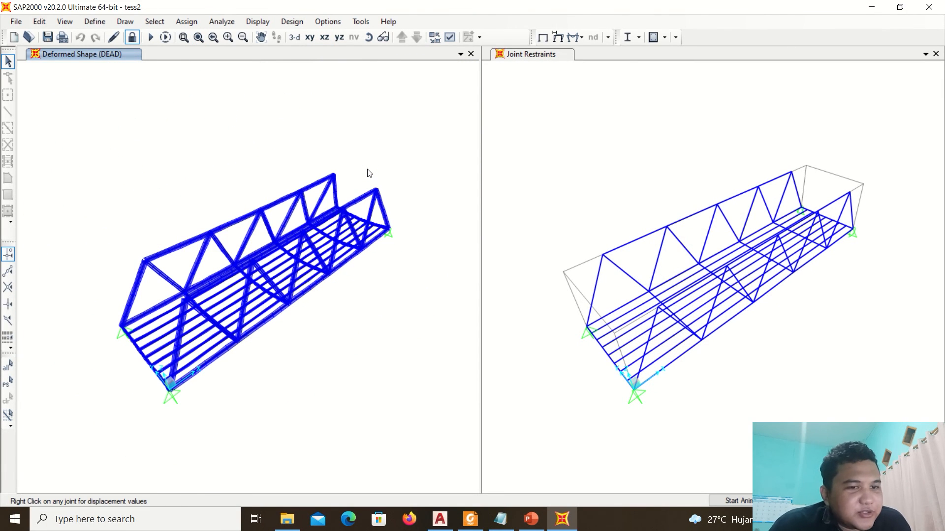
left_click(743, 501)
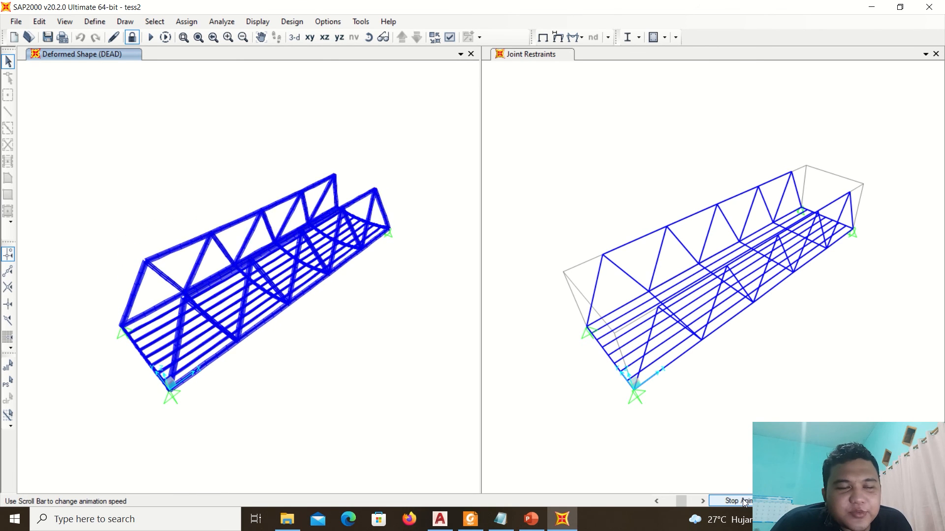